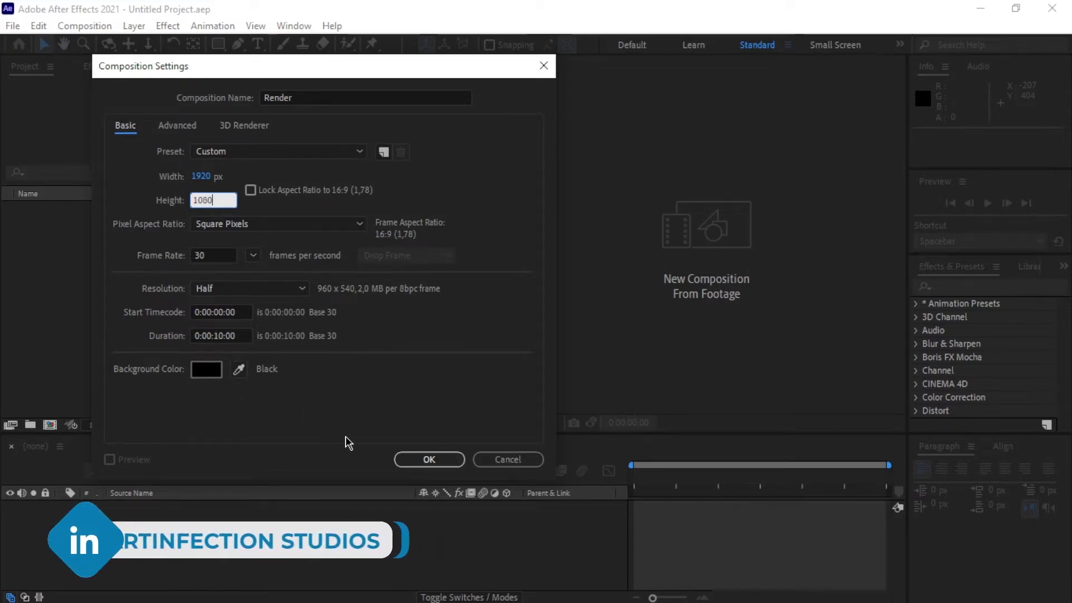
Step: Finish creating the 1920 x 1080 px Render composition and create a second composition named Motion Tile with the same settings
{"action": "left_click", "coordinate": [411, 459]}
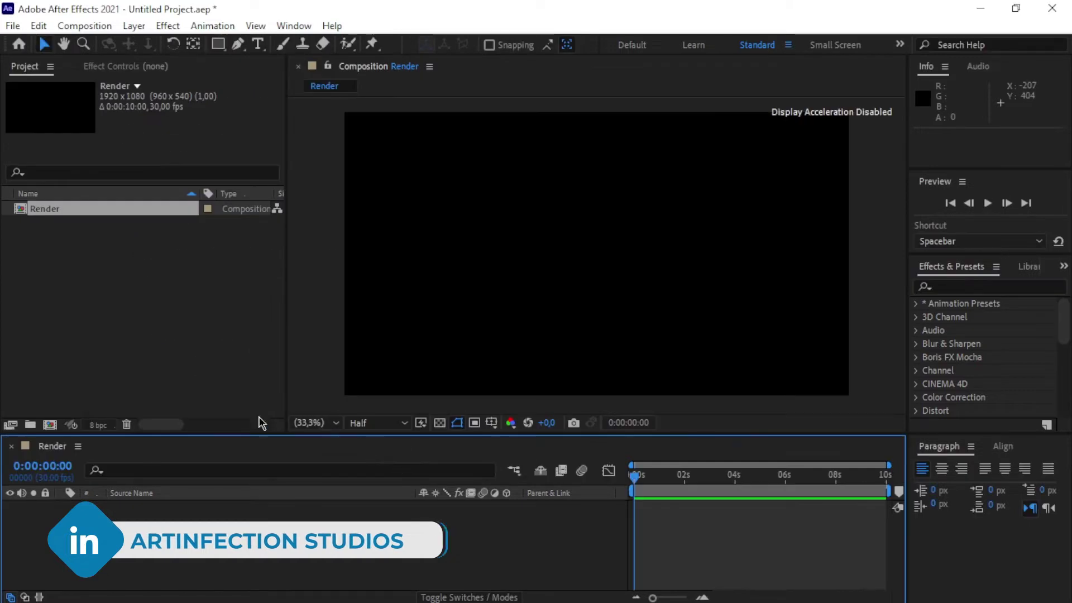
{"action": "left_click", "coordinate": [49, 425]}
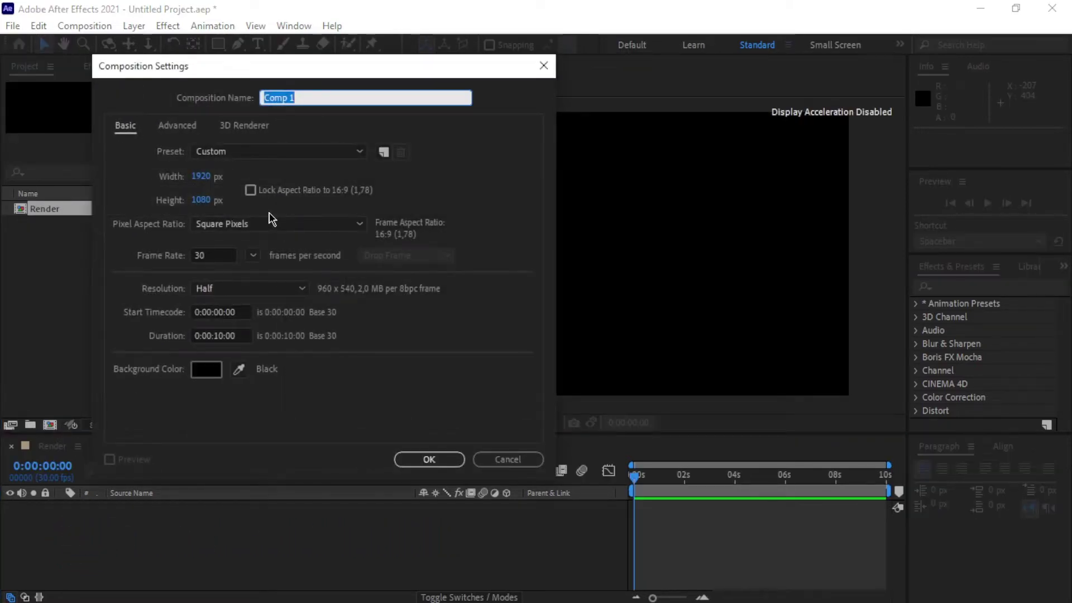
{"action": "type", "text": "Motion Tile"}
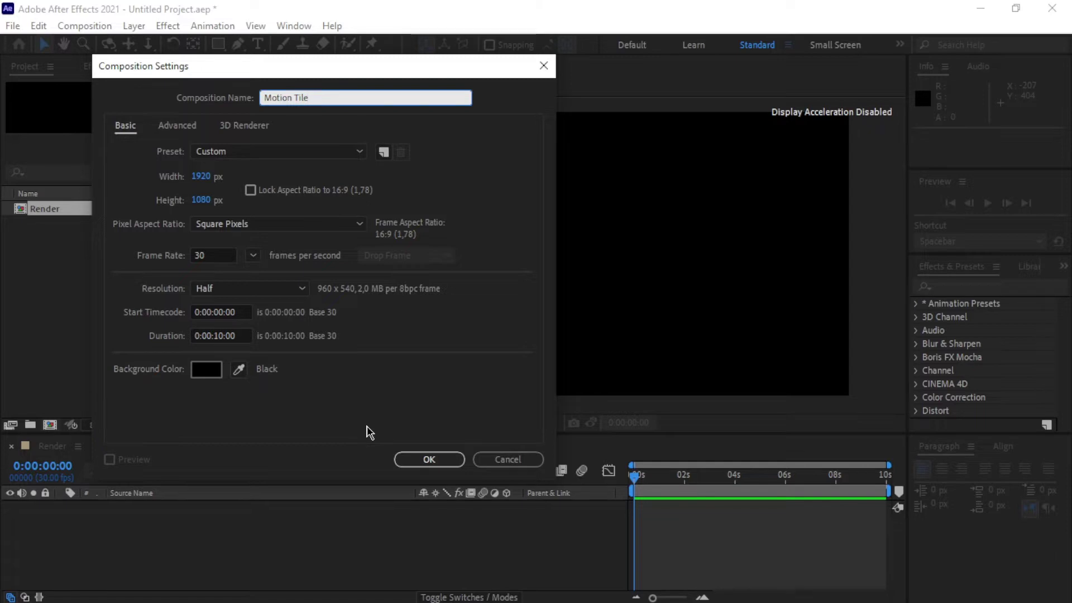
{"action": "left_click", "coordinate": [420, 458]}
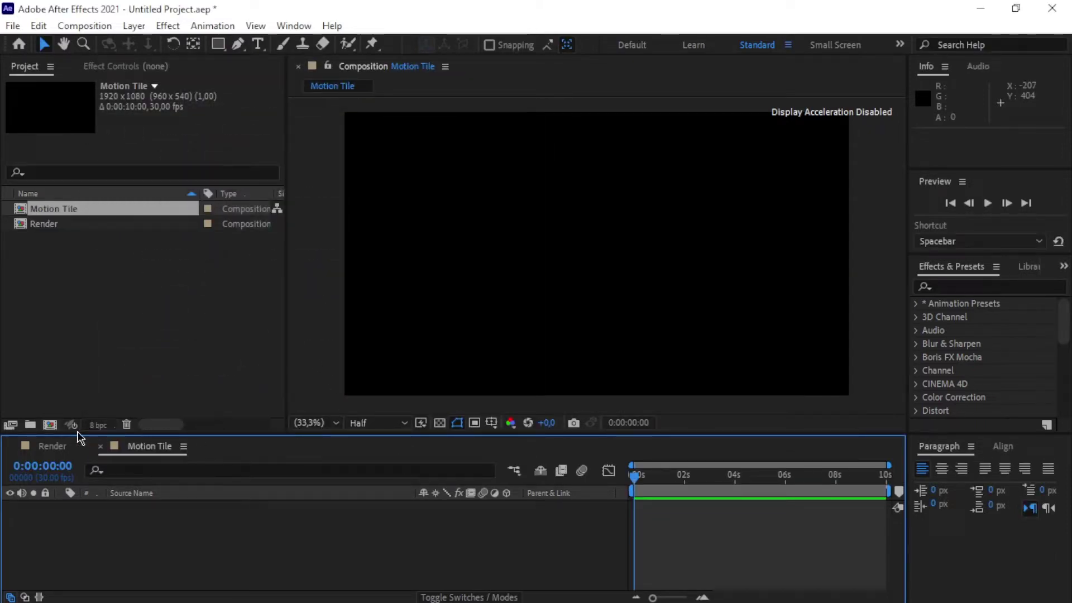
Step: Create a 1920 x 1080 px composition named Animation at 30 fps with a 10-second duration
{"action": "left_click", "coordinate": [50, 425]}
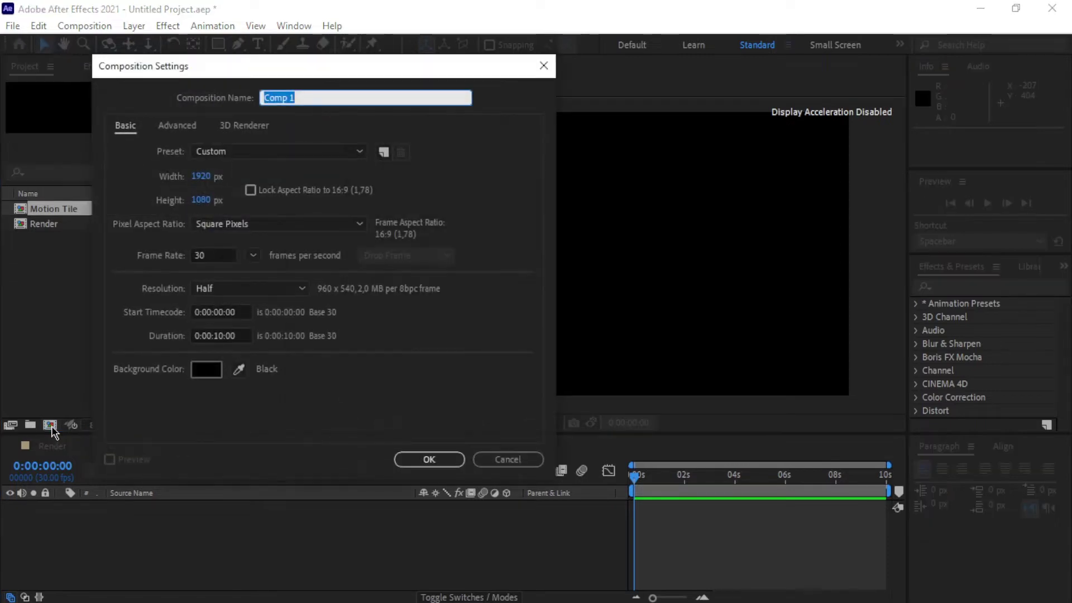
{"action": "type", "text": "Animat"}
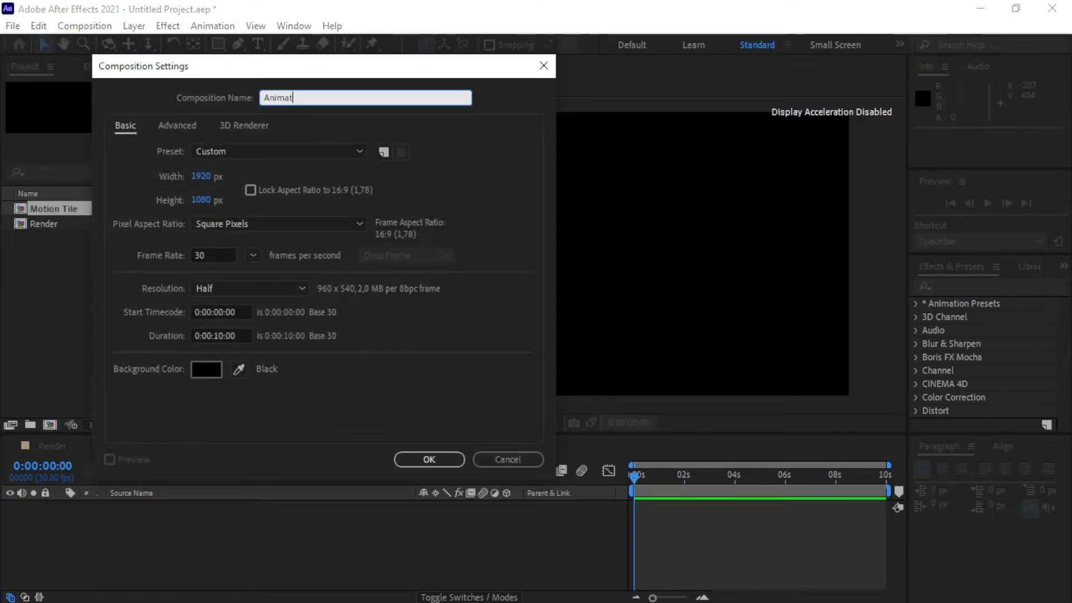
{"action": "type", "text": "ion"}
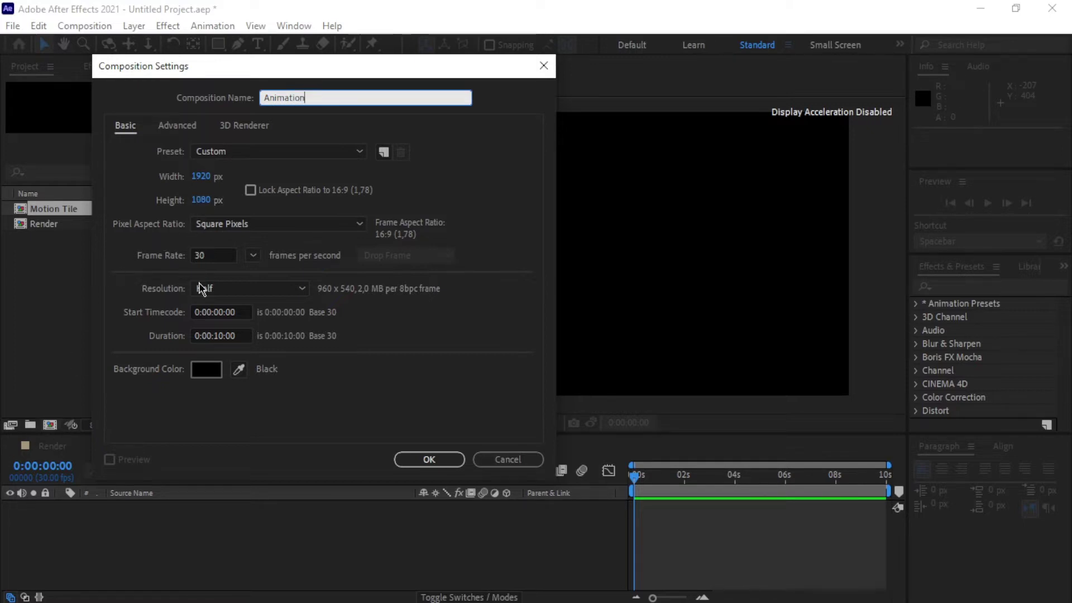
{"action": "left_click", "coordinate": [428, 458]}
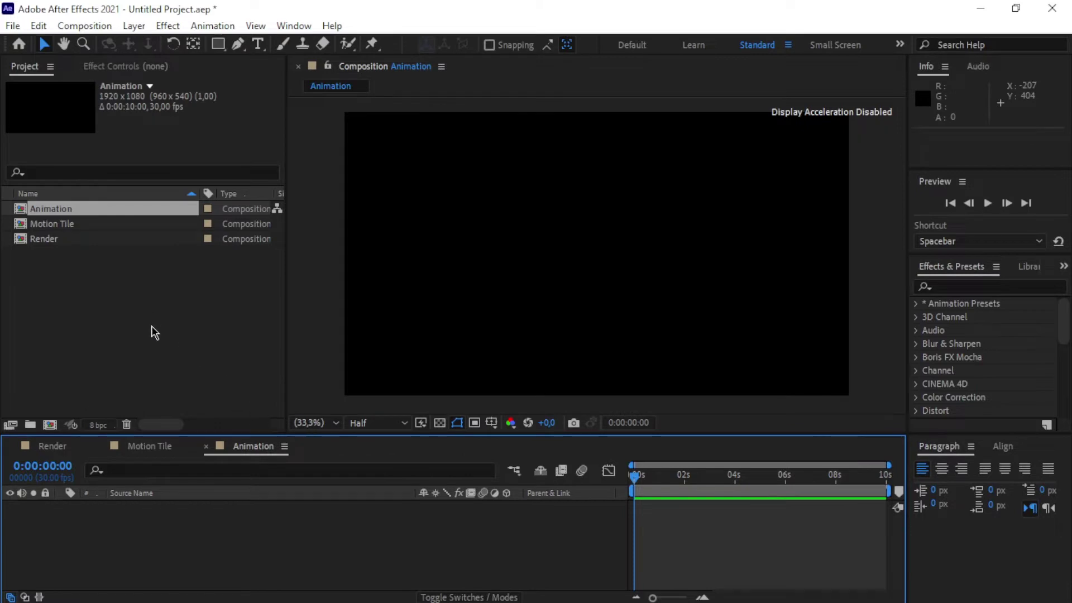
Step: Create a 1920 x 1080 px composition named Alpha Map at 30 fps with a 10-second duration
{"action": "left_click", "coordinate": [50, 425]}
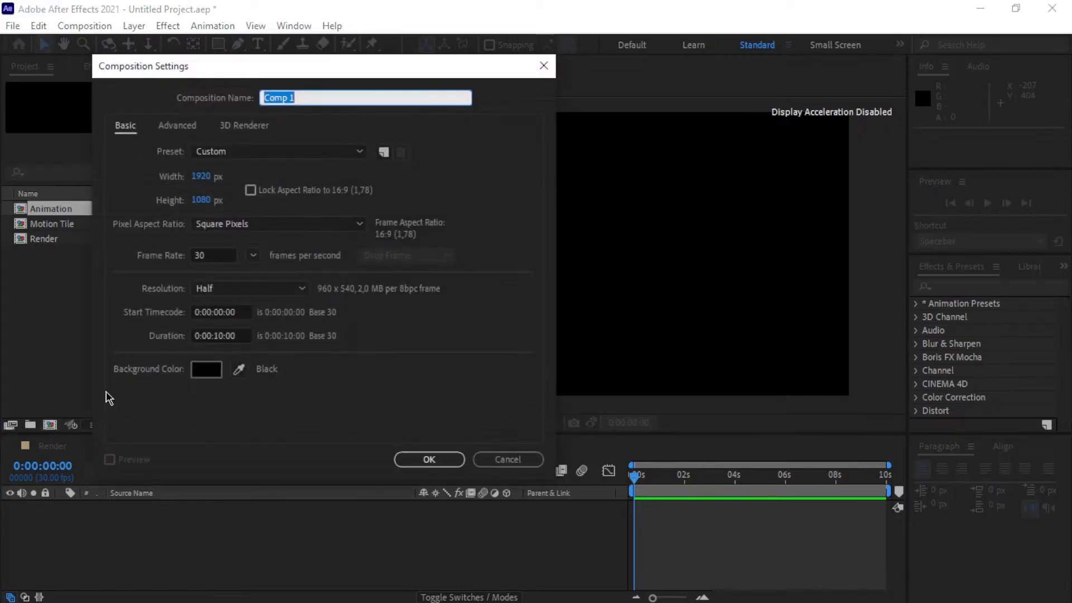
{"action": "type", "text": "Alpha Map"}
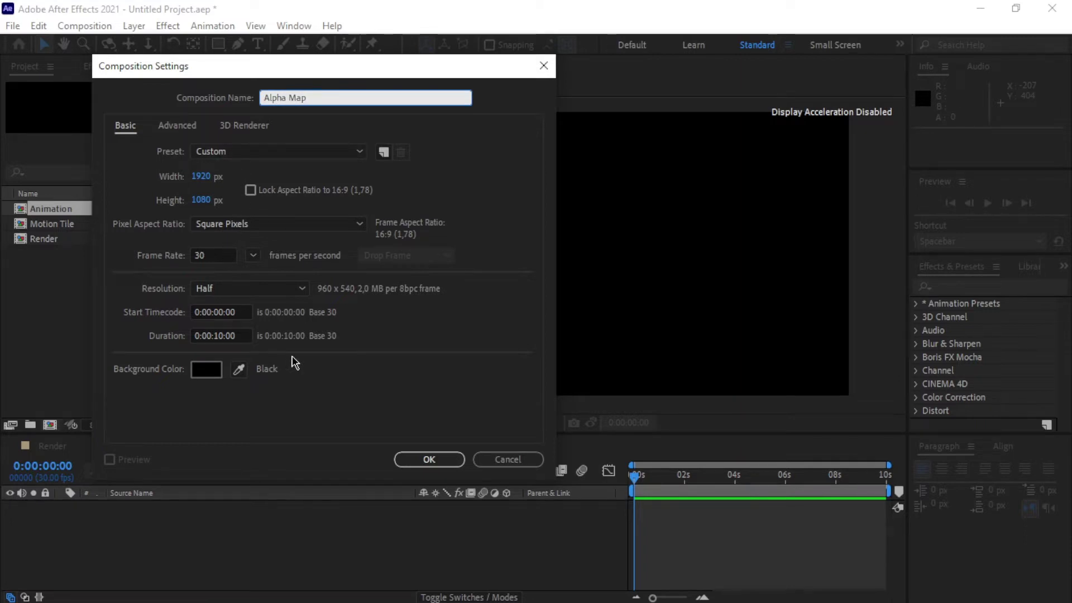
{"action": "left_click", "coordinate": [402, 457]}
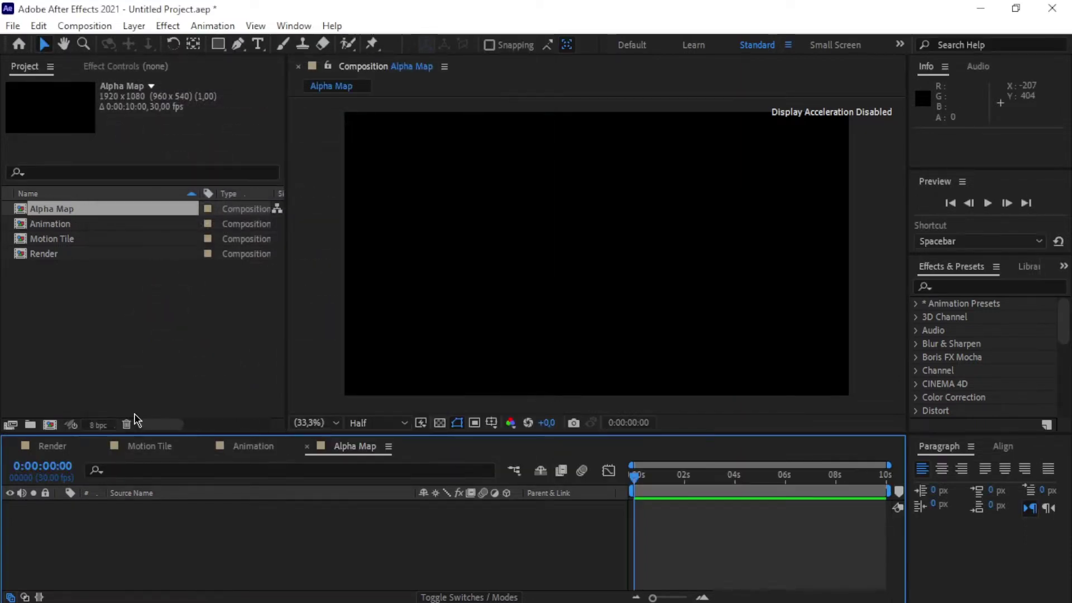
Step: Create a composition named Text with a width of 525 px and a height of 150 px
{"action": "left_click", "coordinate": [49, 424]}
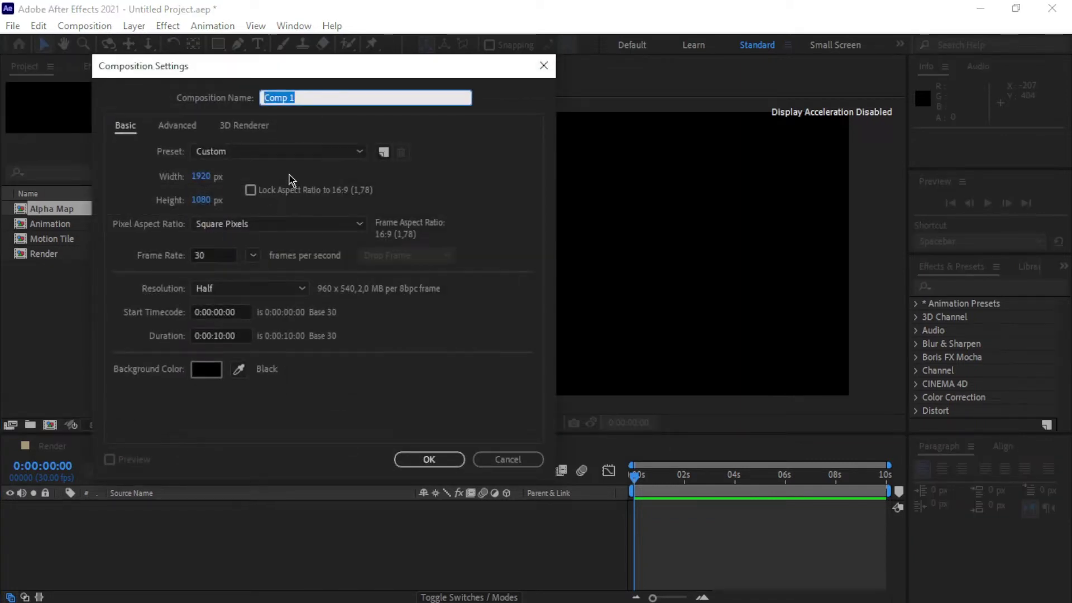
{"action": "type", "text": "Text"}
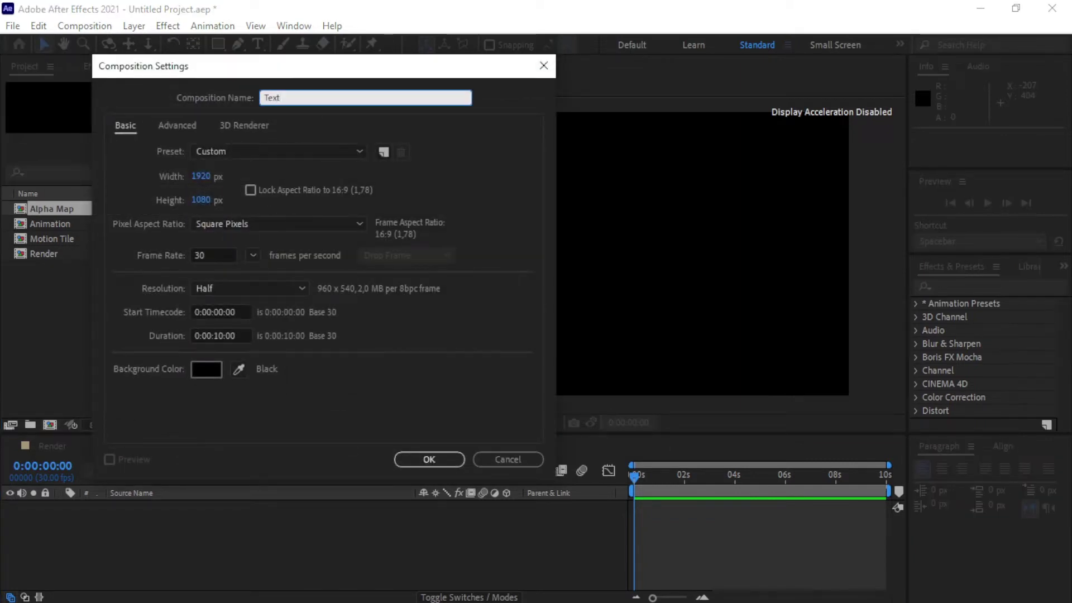
{"action": "left_click", "coordinate": [201, 176]}
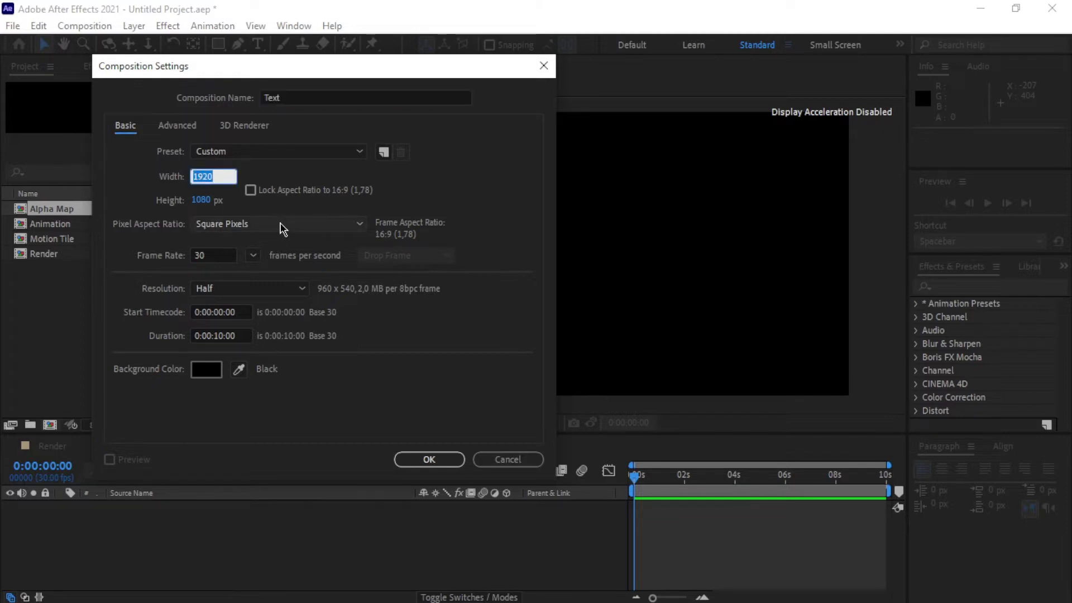
{"action": "type", "text": "525"}
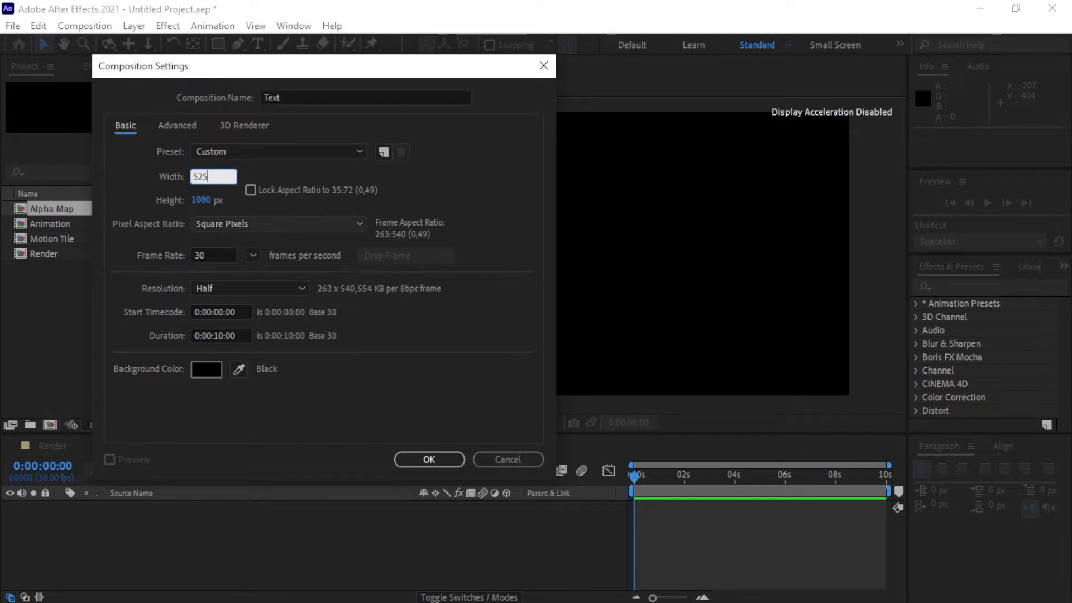
{"action": "left_click", "coordinate": [199, 200]}
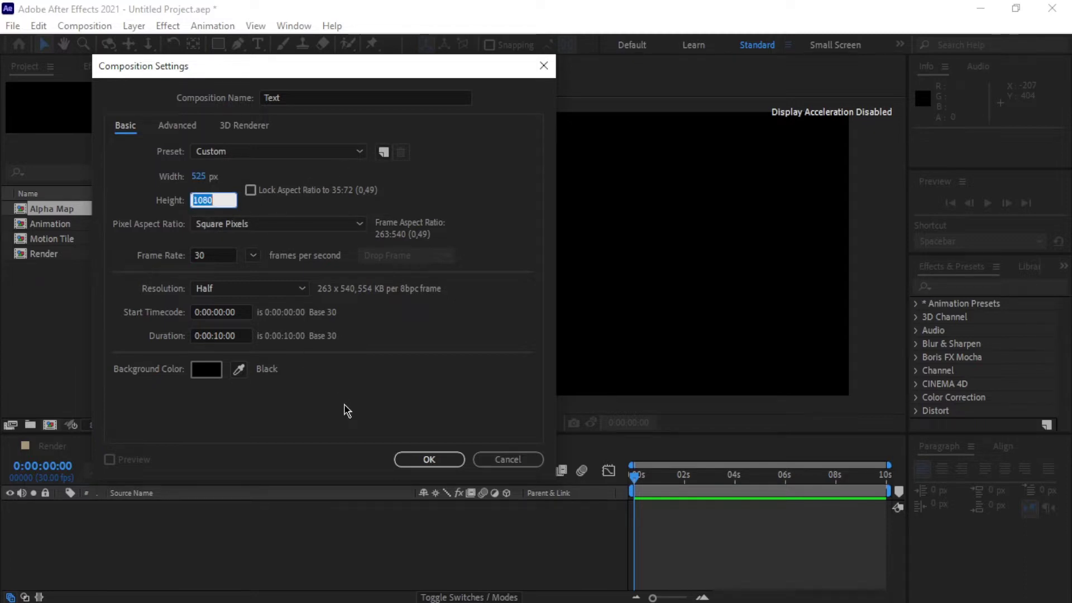
{"action": "type", "text": "150"}
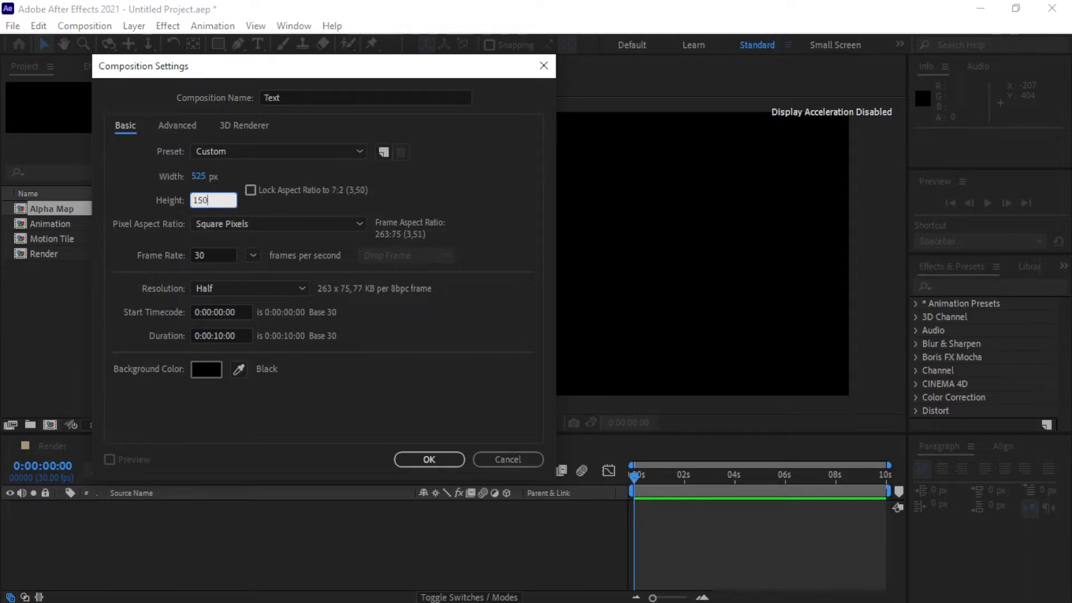
{"action": "left_click", "coordinate": [428, 465]}
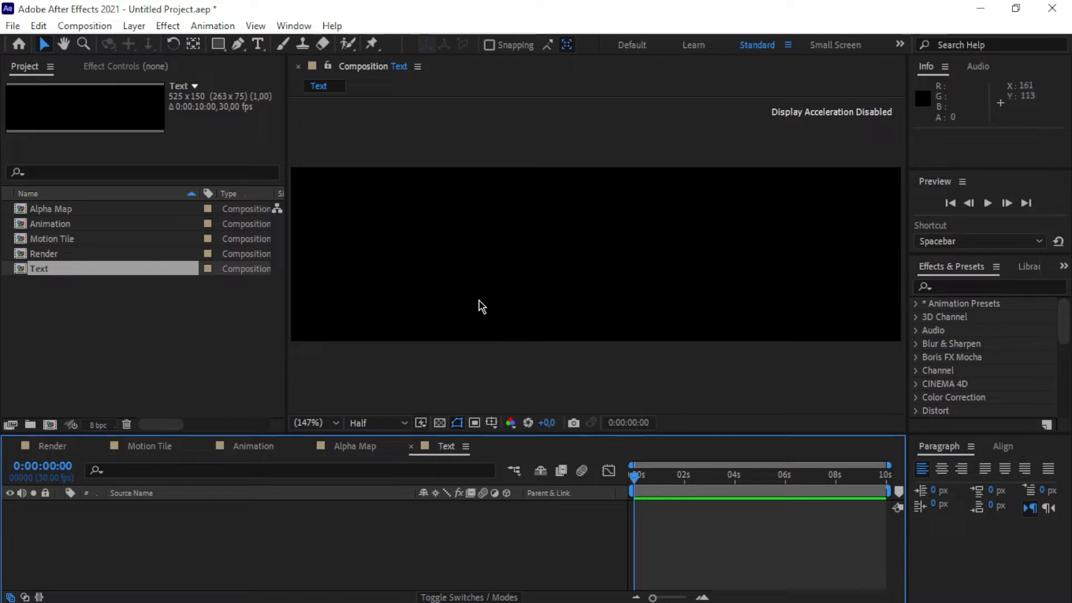
Step: Show the Title/Action Safe guides and set the Type tool to a white fill with no stroke
{"action": "left_click", "coordinate": [492, 423]}
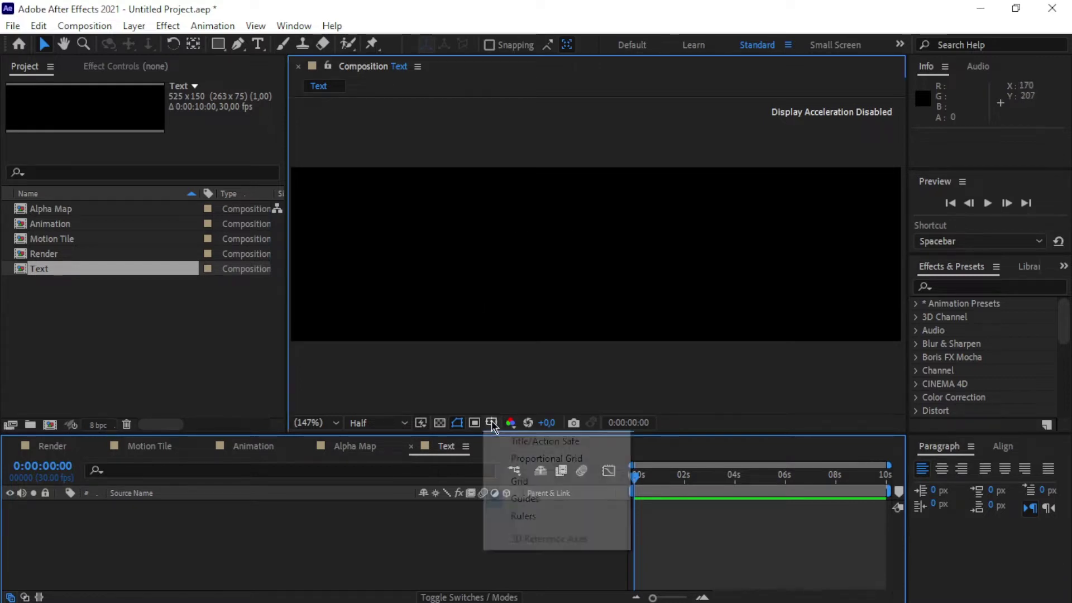
{"action": "left_click", "coordinate": [514, 440]}
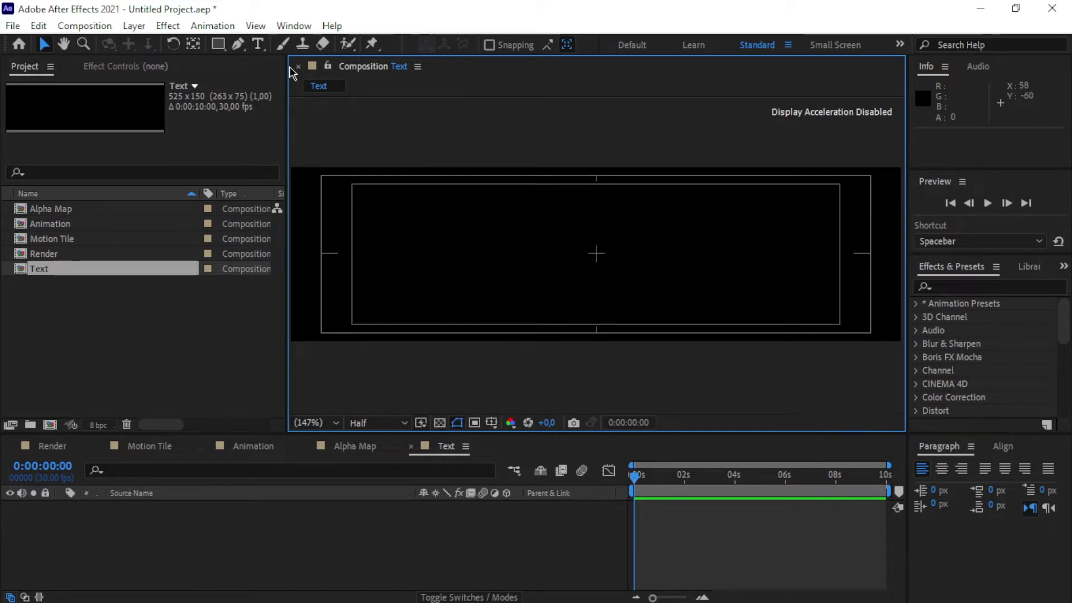
{"action": "left_click", "coordinate": [258, 44]}
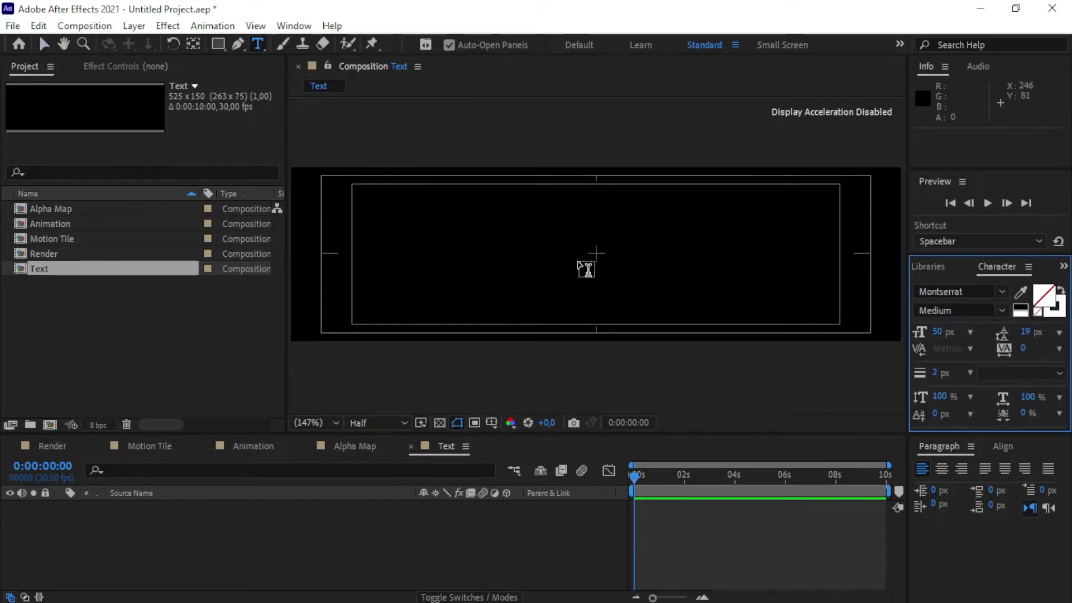
{"action": "left_click", "coordinate": [1062, 290]}
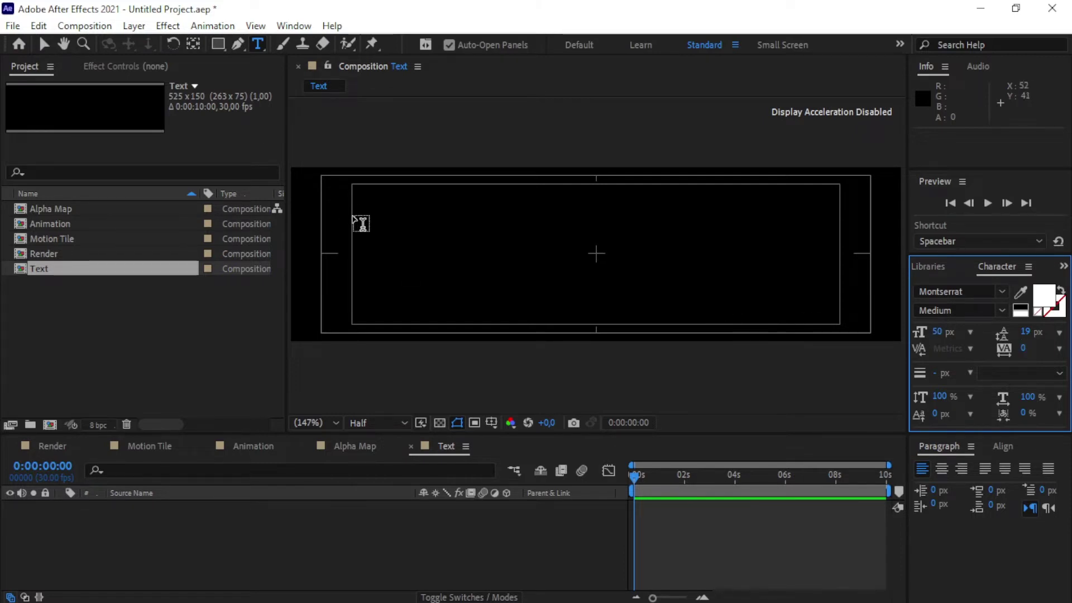
Step: Add a text layer reading MOTION GRAPHICS near the upper-left corner of the title-safe area in the Text composition
{"action": "left_click", "coordinate": [349, 221]}
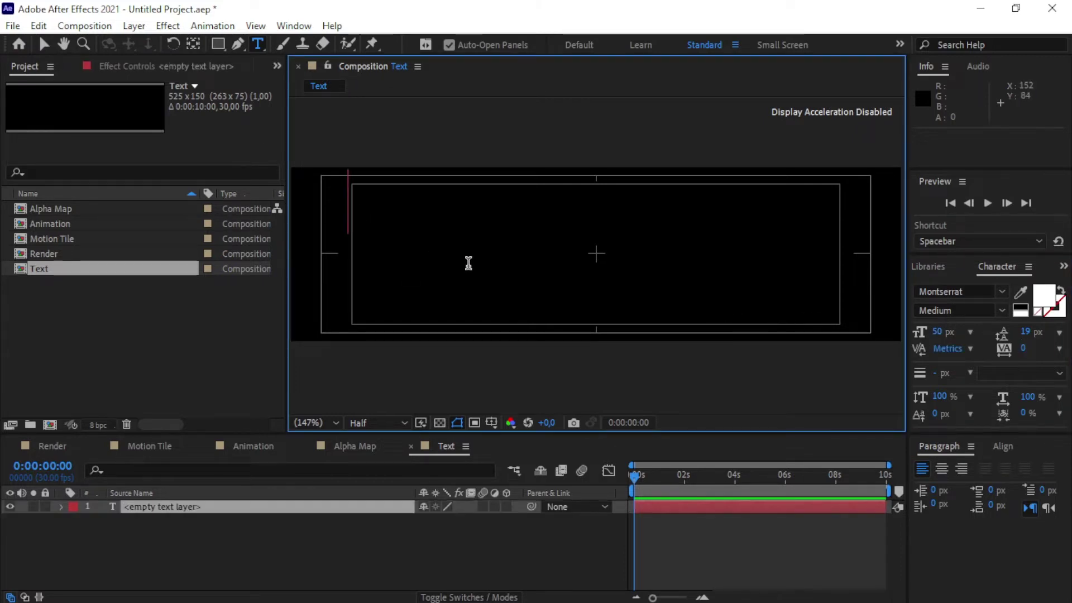
{"action": "type", "text": "MOT"}
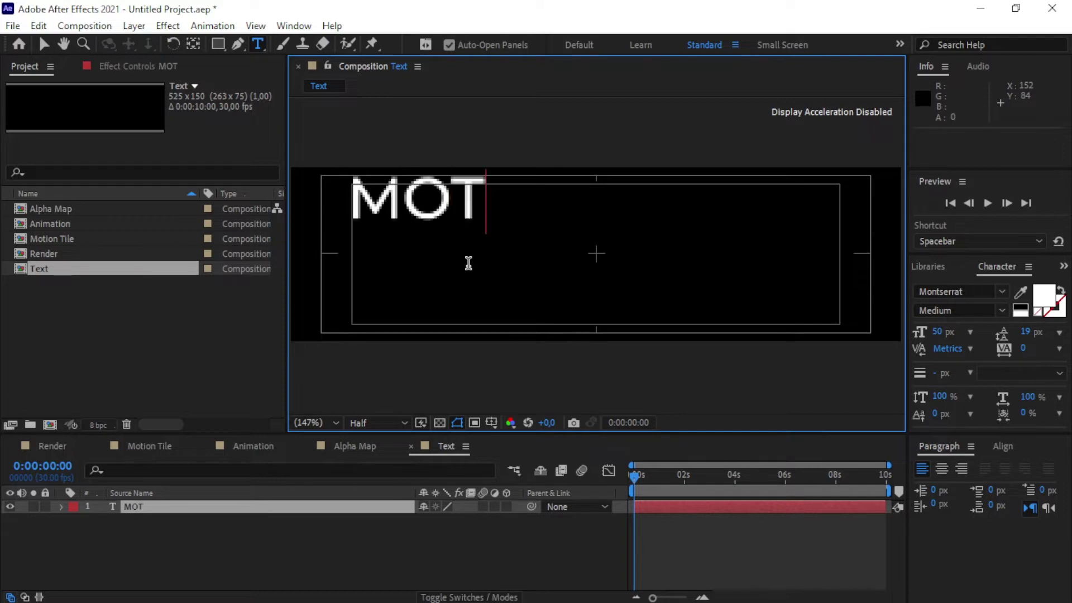
{"action": "type", "text": "ION GRAPHUI"}
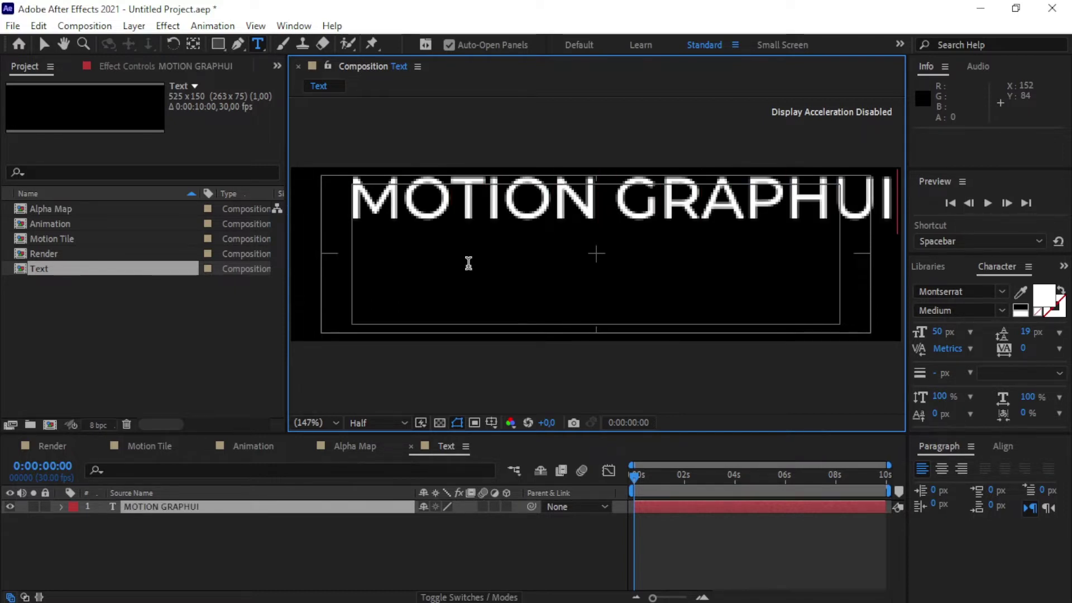
{"action": "key", "text": "BackSpace"}
{"action": "key", "text": "BackSpace"}
{"action": "type", "text": "ICS"}
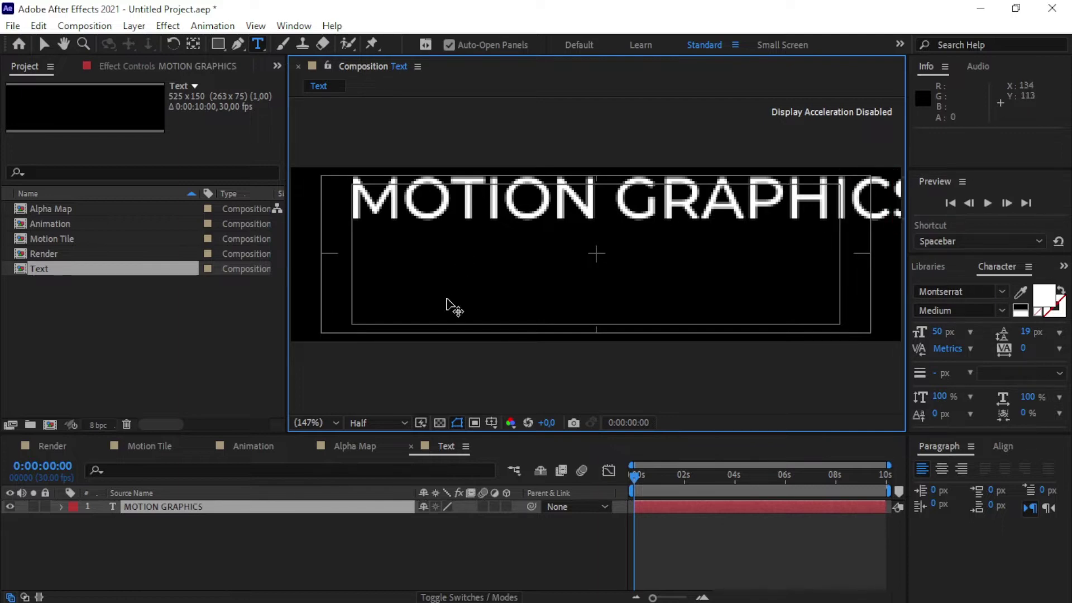
{"action": "left_click", "coordinate": [262, 561]}
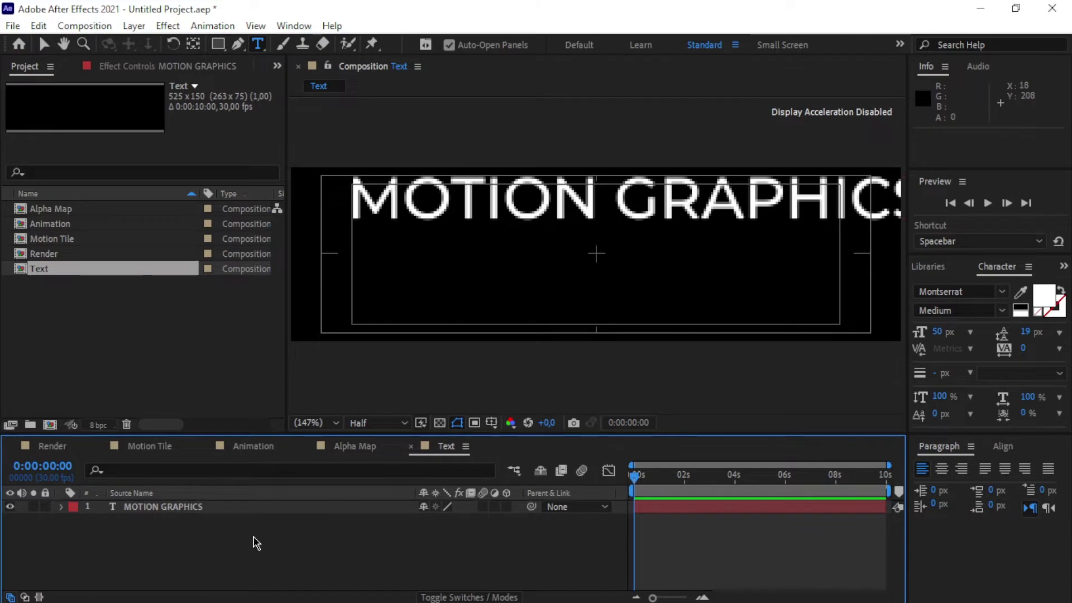
Step: Activate the Selection tool and set the Text composition's preview resolution to Full
{"action": "left_click", "coordinate": [44, 43]}
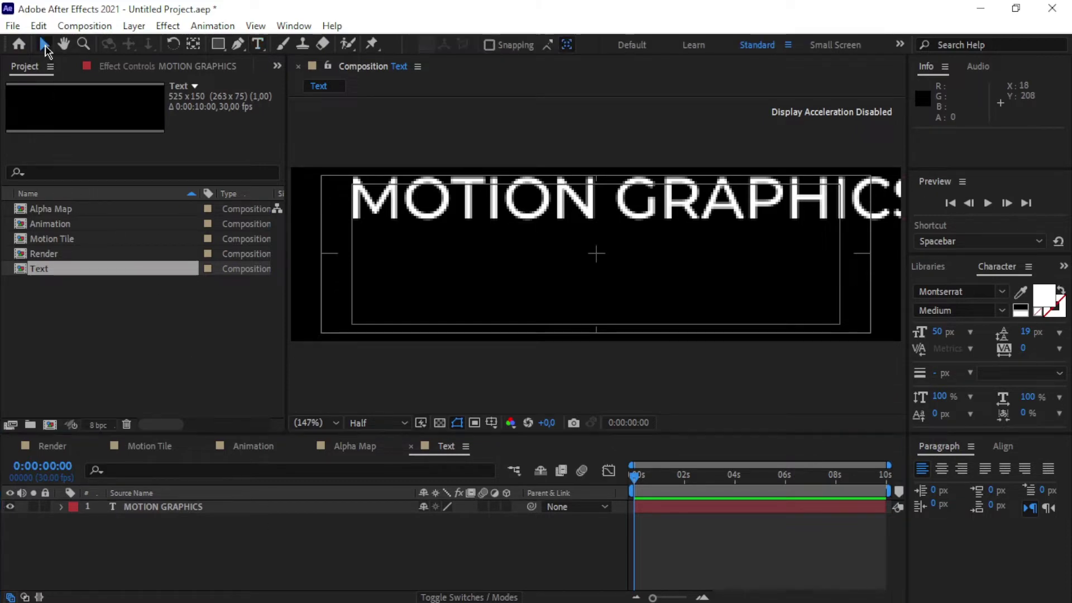
{"action": "left_click", "coordinate": [369, 425]}
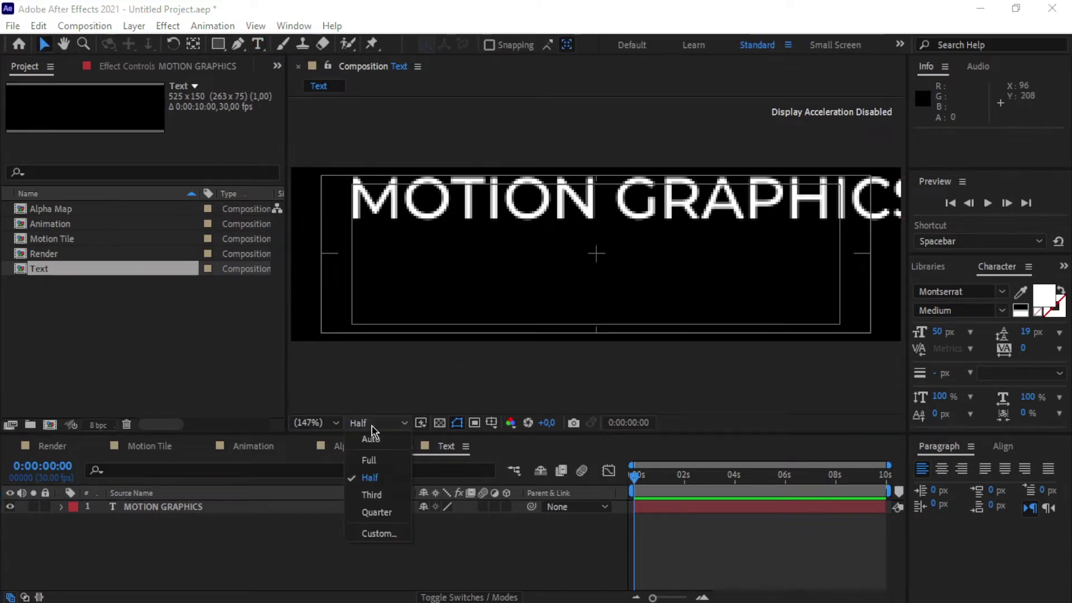
{"action": "left_click", "coordinate": [368, 460]}
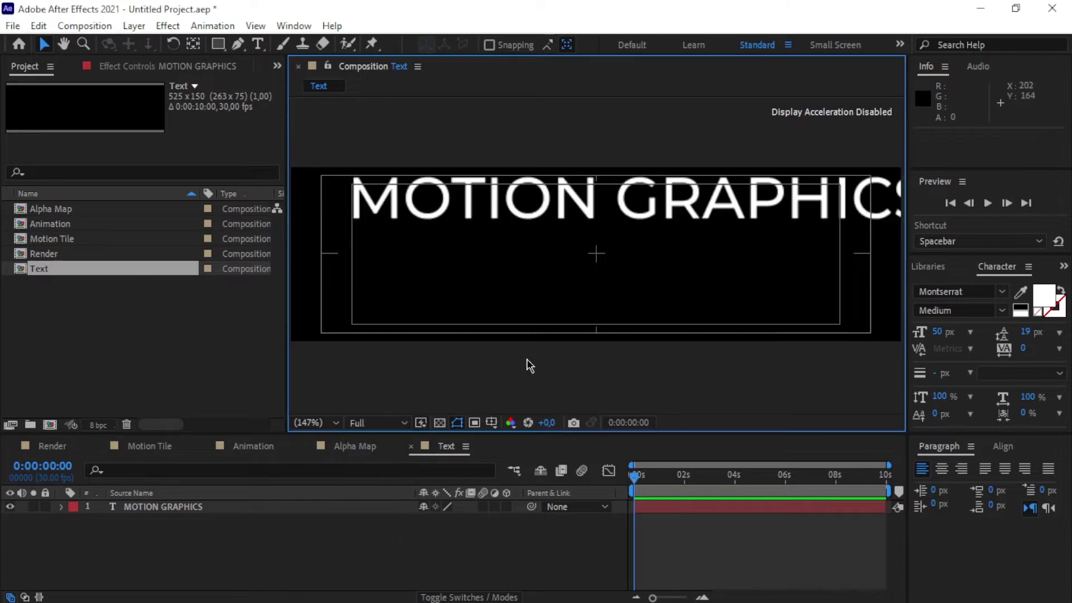
Step: Nudge the MOTION GRAPHICS text layer left and slightly down to about position 13.8, 53.1 so the whole line fits the frame
{"action": "left_click", "coordinate": [199, 506]}
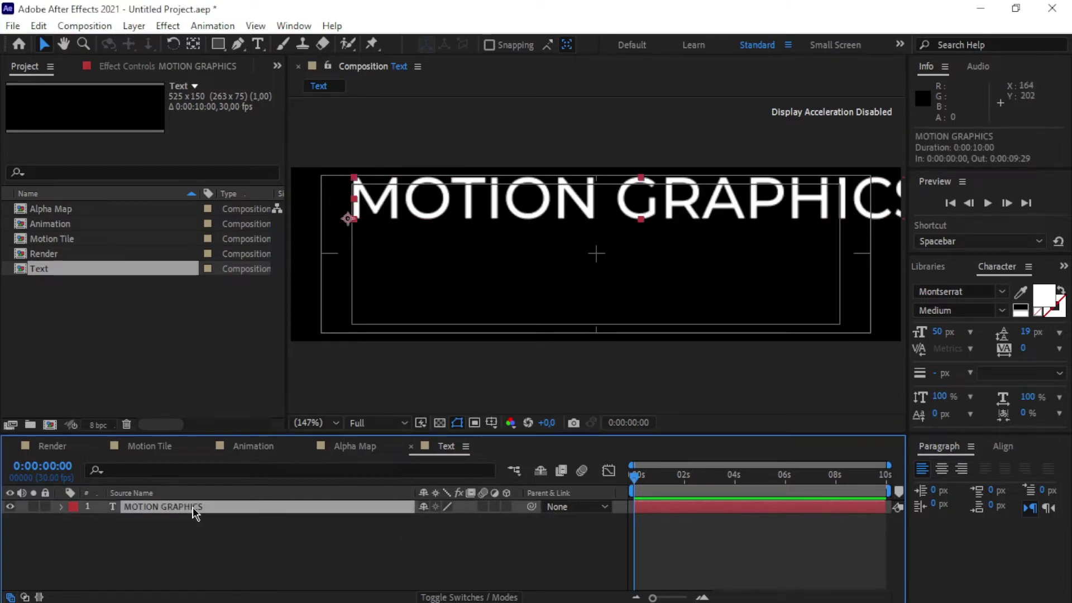
{"action": "key", "text": "shift+Left"}
{"action": "key", "text": "shift+Left"}
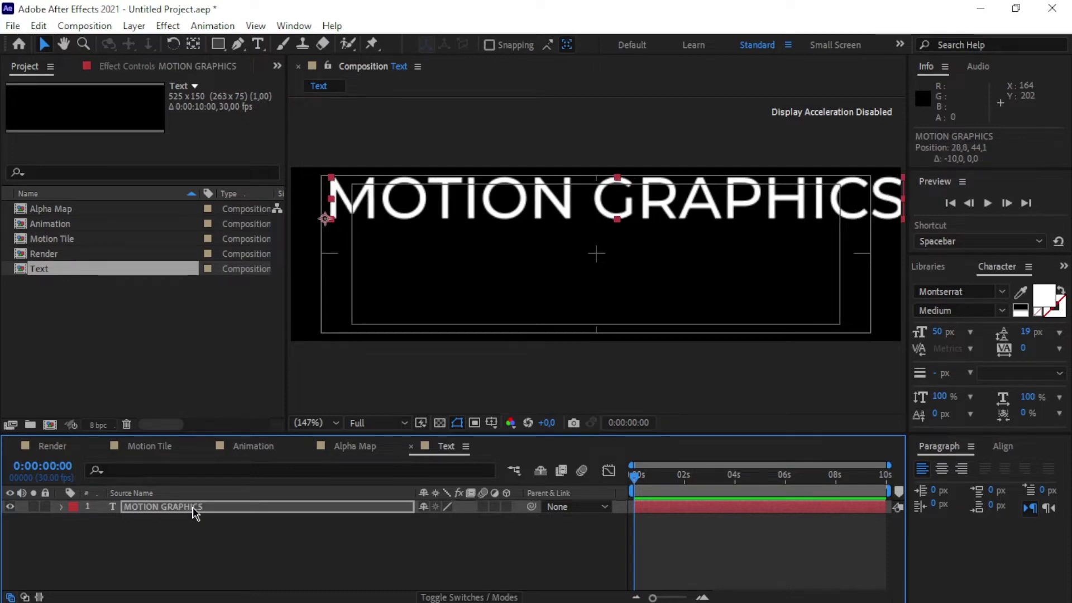
{"action": "key", "text": "Left"}
{"action": "key", "text": "Left"}
{"action": "key", "text": "Left"}
{"action": "key", "text": "Left"}
{"action": "key", "text": "Left"}
{"action": "key", "text": "shift+Down"}
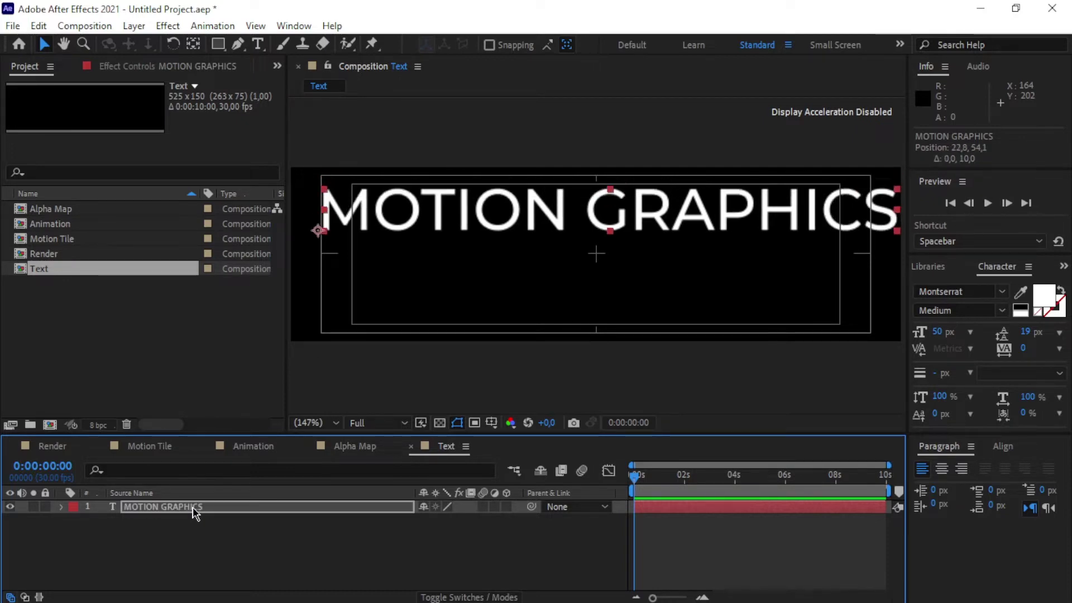
{"action": "key", "text": "Left"}
{"action": "key", "text": "Left"}
{"action": "key", "text": "Left"}
{"action": "key", "text": "Left"}
{"action": "key", "text": "Left"}
{"action": "key", "text": "Up"}
{"action": "key", "text": "Left"}
{"action": "key", "text": "Left"}
{"action": "key", "text": "Left"}
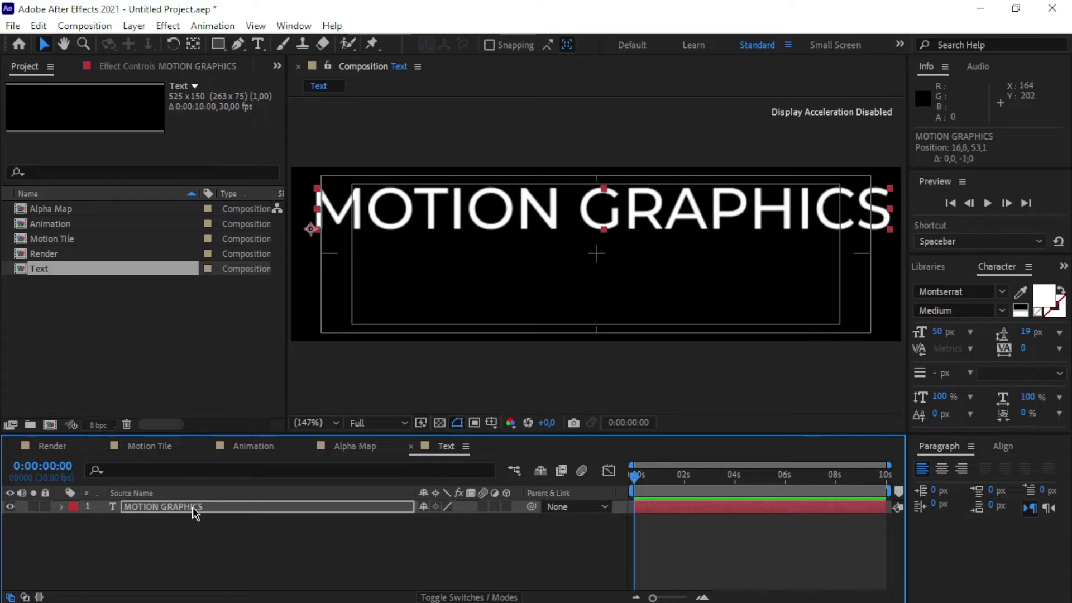
{"action": "key", "text": "Left"}
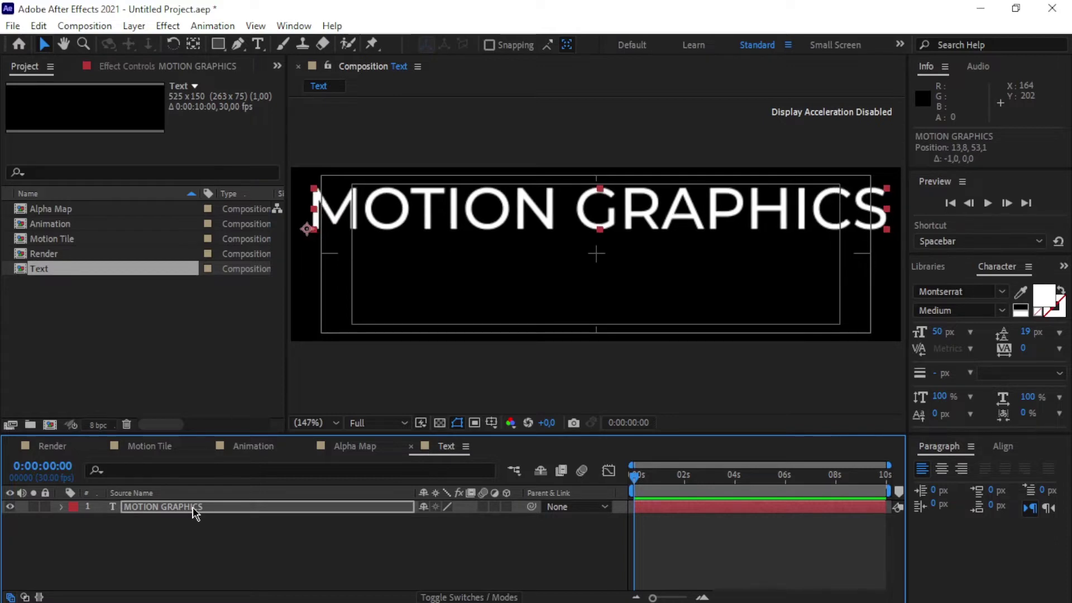
Step: Nudge the MOTION GRAPHICS text layer left to position 10.8, 53.1 to centre it horizontally in the frame
{"action": "key", "text": "Left"}
{"action": "key", "text": "Left"}
{"action": "key", "text": "Left"}
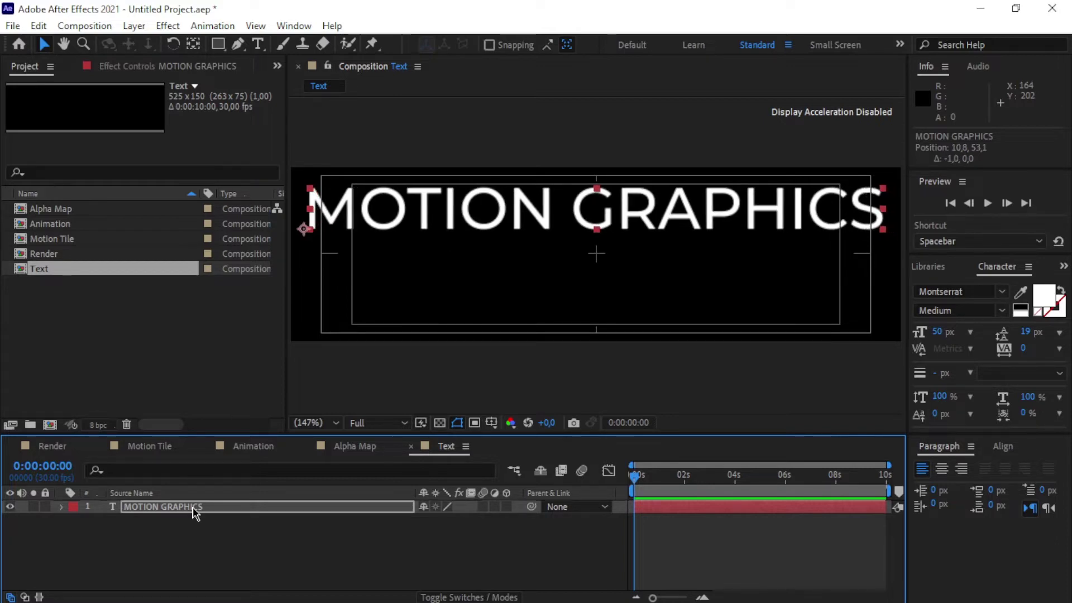
{"action": "key", "text": "Left"}
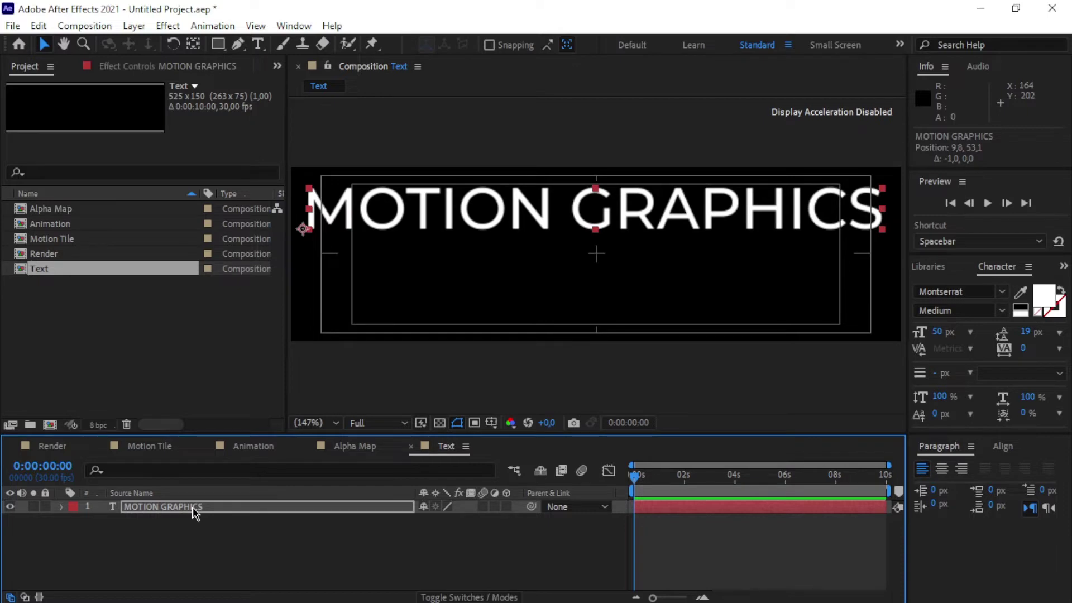
{"action": "key", "text": "Right"}
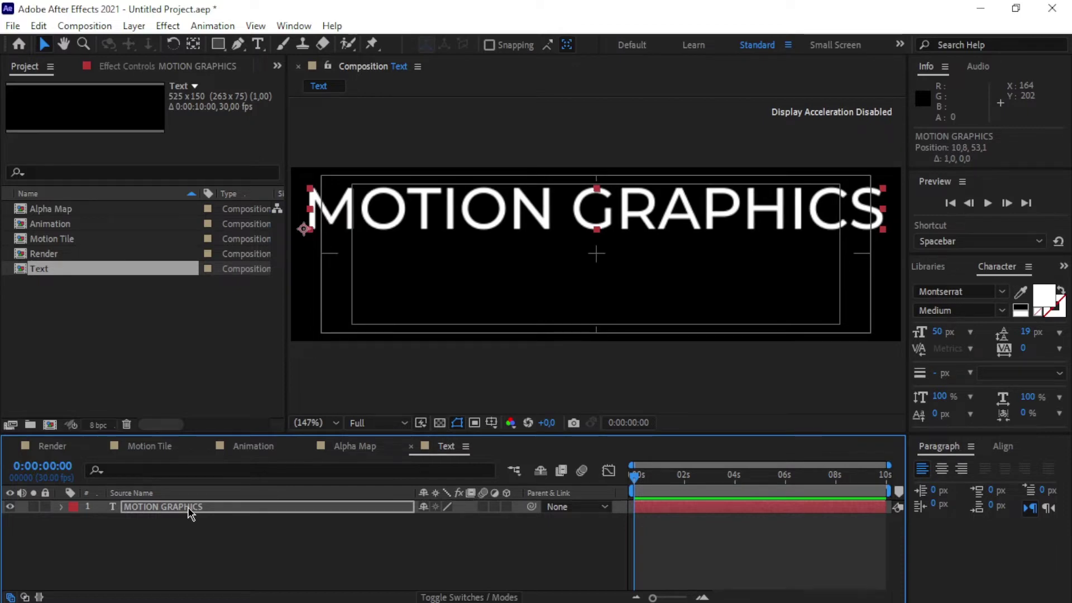
Step: Duplicate the MOTION GRAPHICS text layer in the Text composition
{"action": "left_click", "coordinate": [181, 506]}
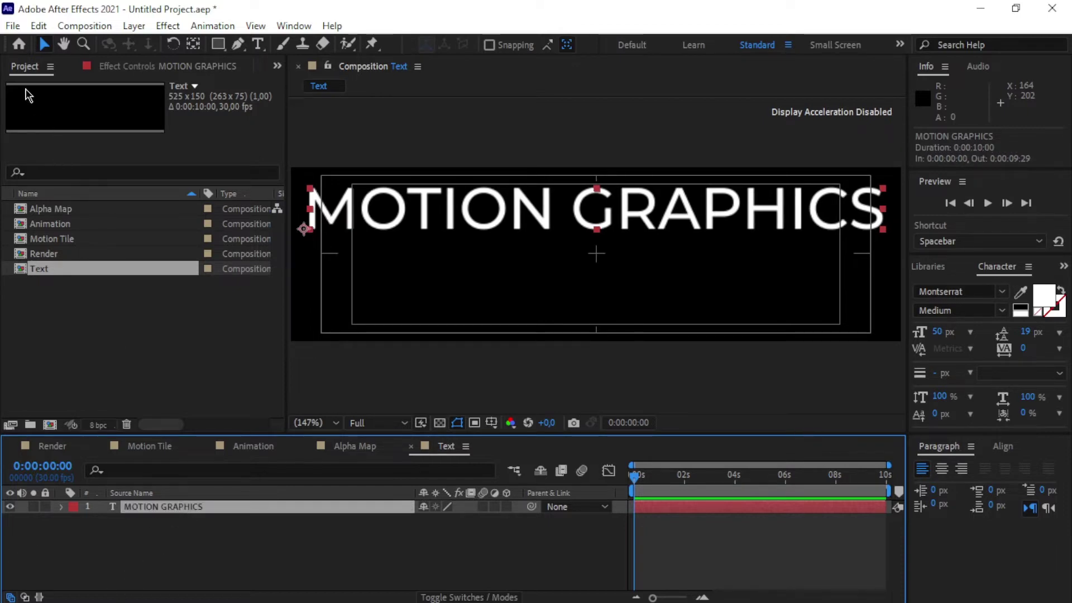
{"action": "left_click", "coordinate": [38, 25]}
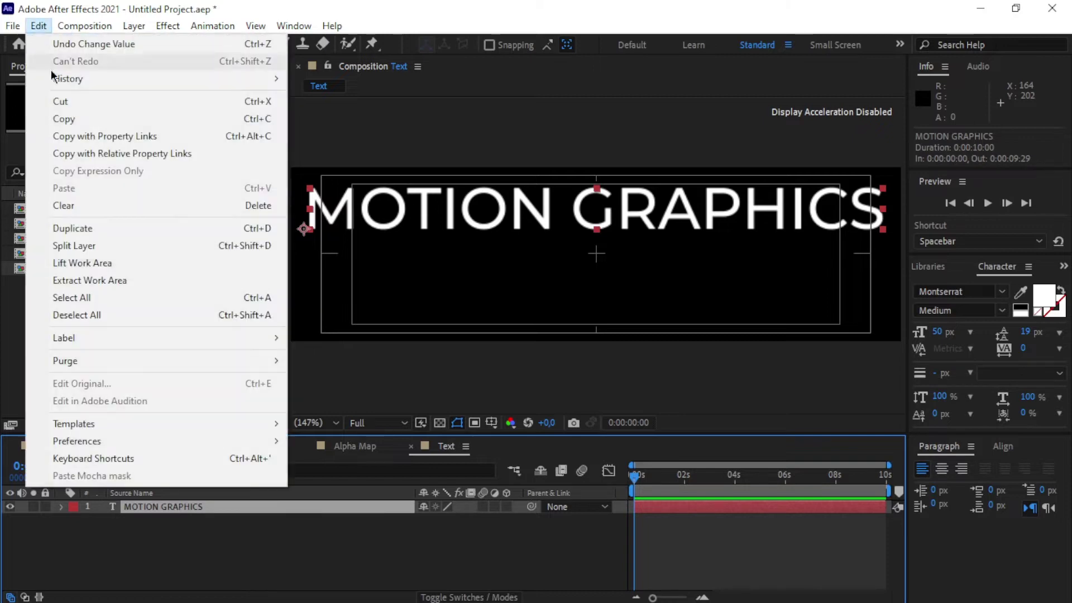
{"action": "left_click", "coordinate": [77, 246]}
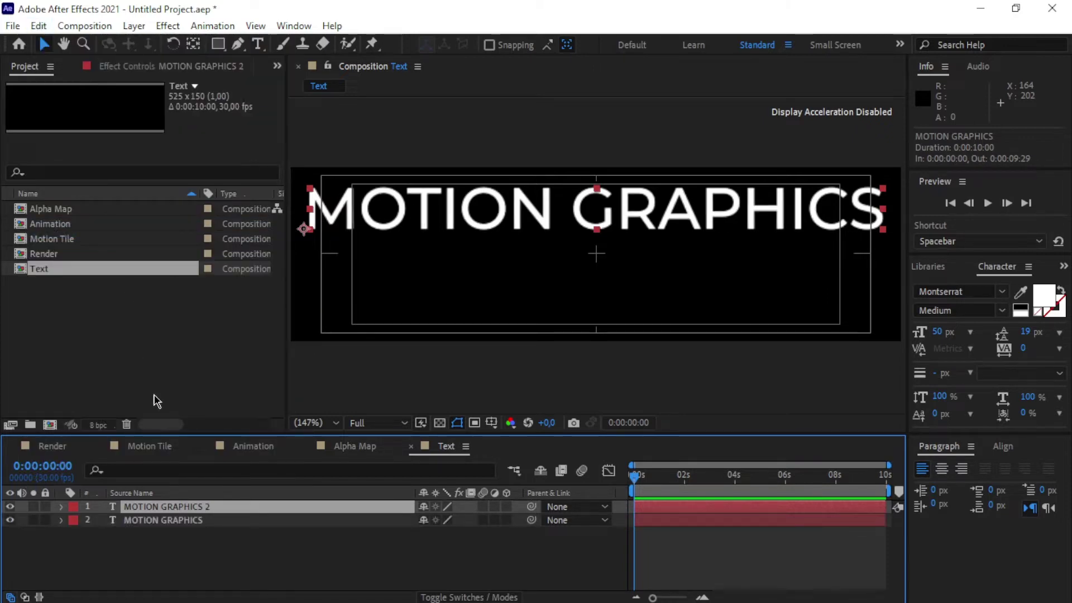
Step: Move the original MOTION GRAPHICS layer straight down 80 px to position 10.8, 133.1, forming a second line below the copy
{"action": "left_click", "coordinate": [165, 522]}
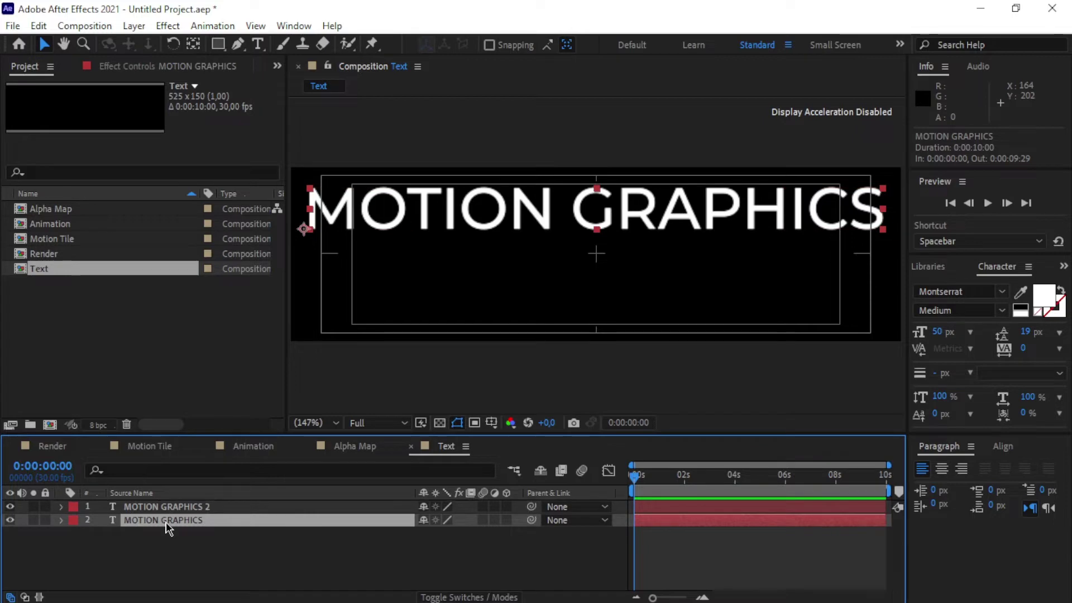
{"action": "key", "text": "shift+Down"}
{"action": "key", "text": "shift+Down"}
{"action": "key", "text": "shift+Down"}
{"action": "key", "text": "shift+Down"}
{"action": "key", "text": "shift+Down"}
{"action": "key", "text": "shift+Down"}
{"action": "key", "text": "shift+Down"}
{"action": "key", "text": "shift+Down"}
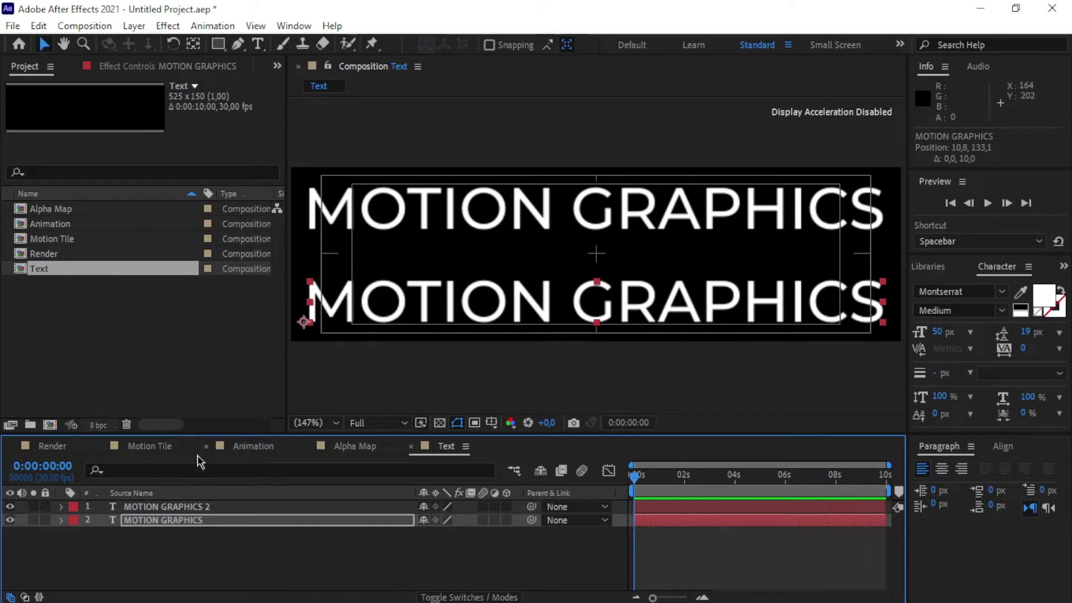
Step: Swap fill and stroke on the lower MOTION GRAPHICS line so it has a white outline and no fill
{"action": "left_click", "coordinate": [228, 522]}
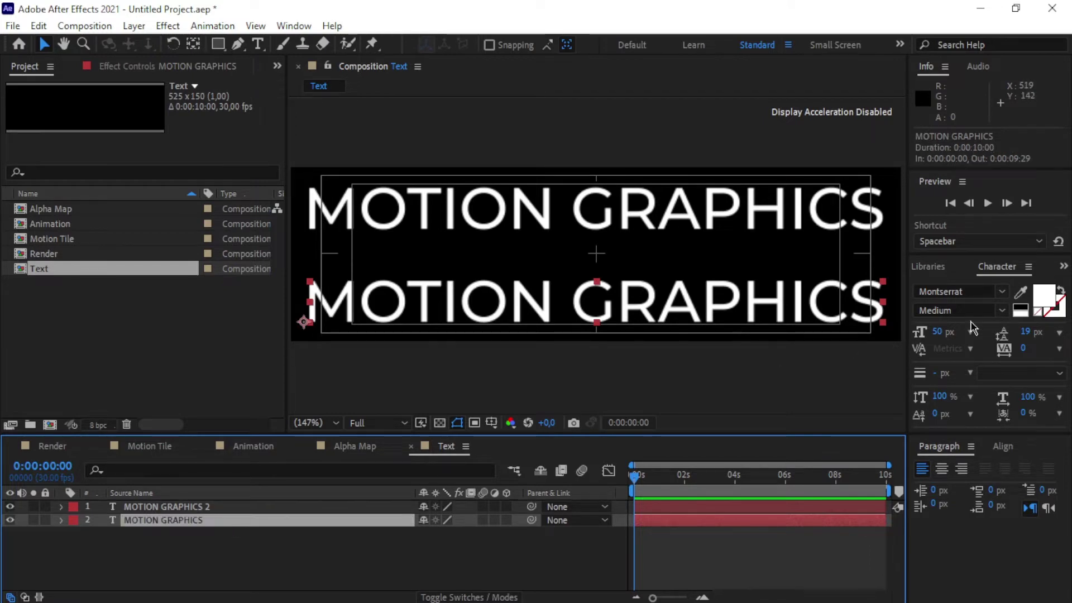
{"action": "left_click", "coordinate": [1062, 296]}
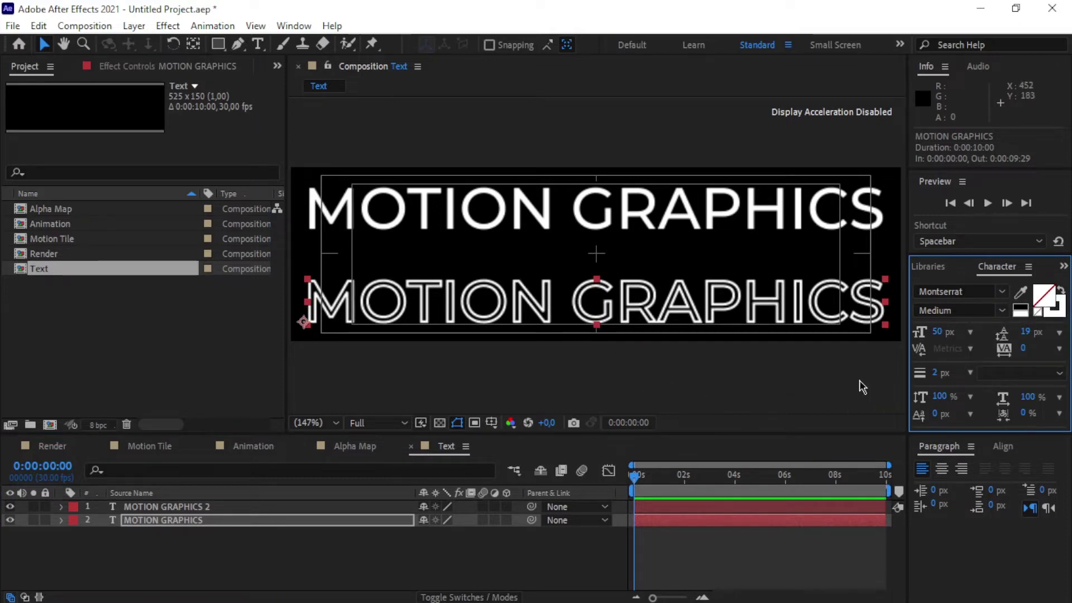
{"action": "left_click", "coordinate": [339, 550]}
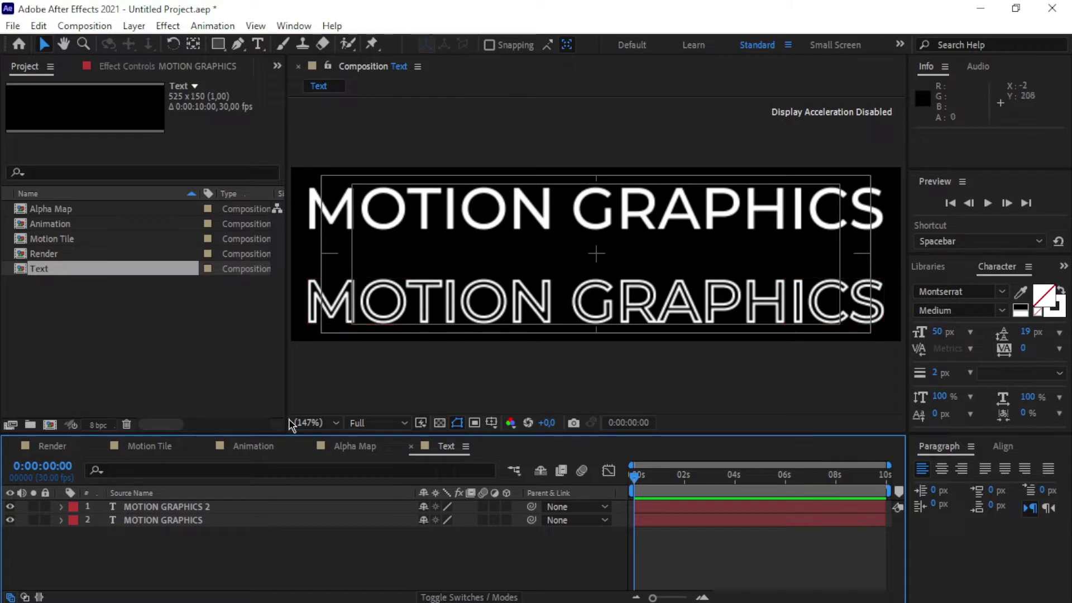
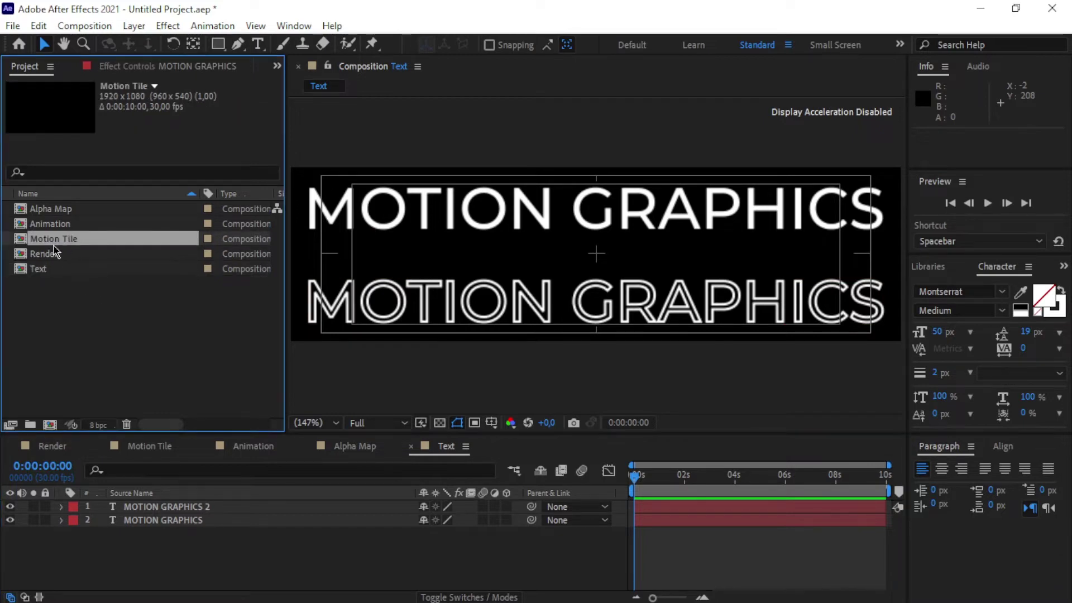
Step: Open the Motion Tile composition and add the Text composition to it as a layer
{"action": "left_click", "coordinate": [158, 453]}
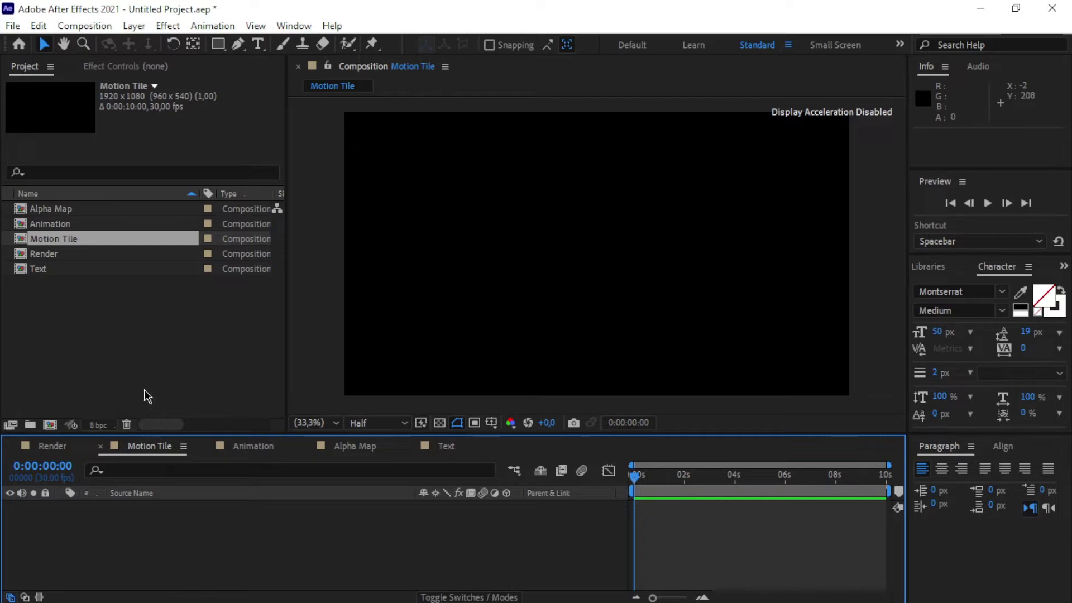
{"action": "left_click", "coordinate": [57, 270]}
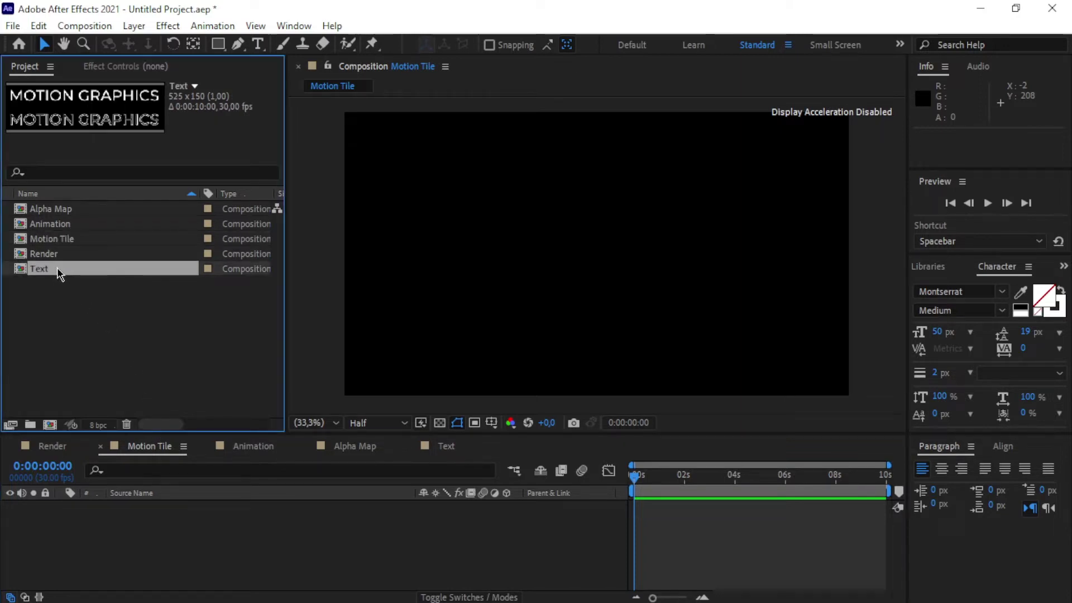
{"action": "left_click_drag", "start_coordinate": [61, 274], "coordinate": [77, 525]}
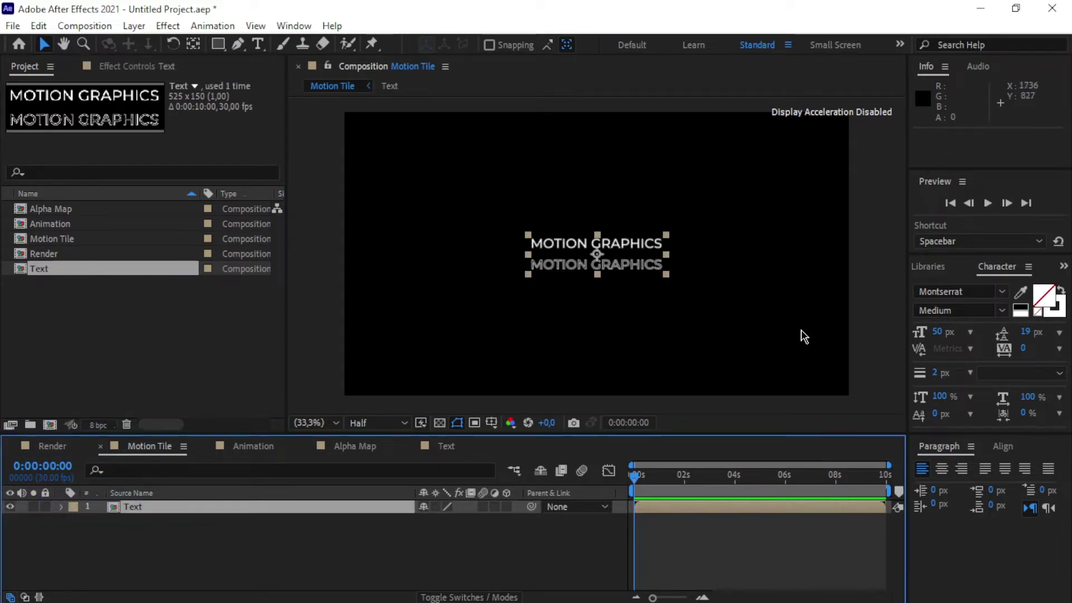
Step: Find the Motion Tile effect by searching for "motion ti" and apply it to the Text layer
{"action": "left_click", "coordinate": [1063, 266]}
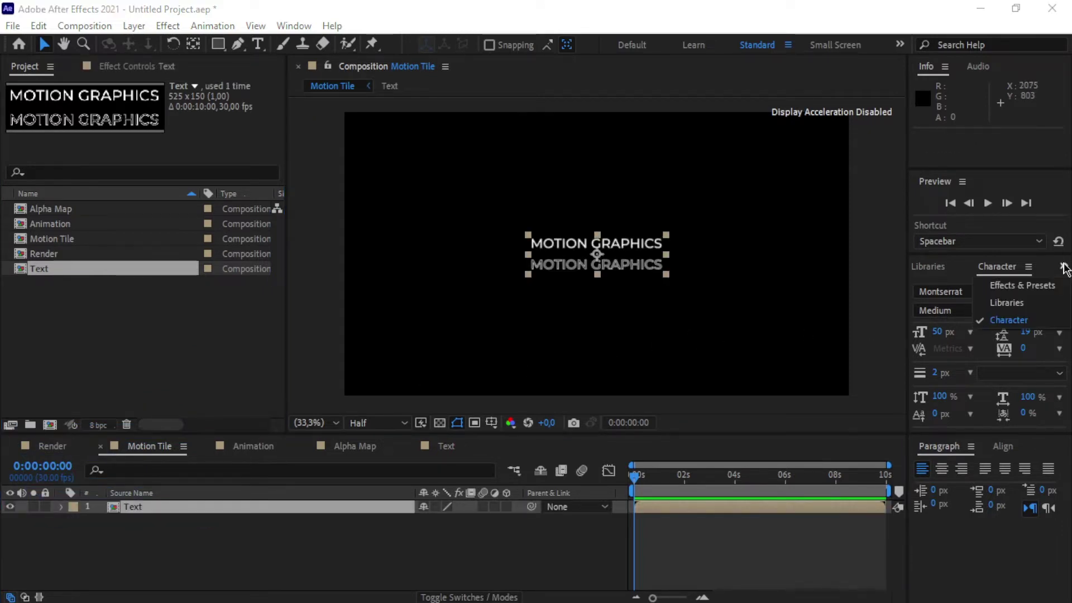
{"action": "left_click", "coordinate": [1027, 287]}
{"action": "left_click", "coordinate": [989, 288]}
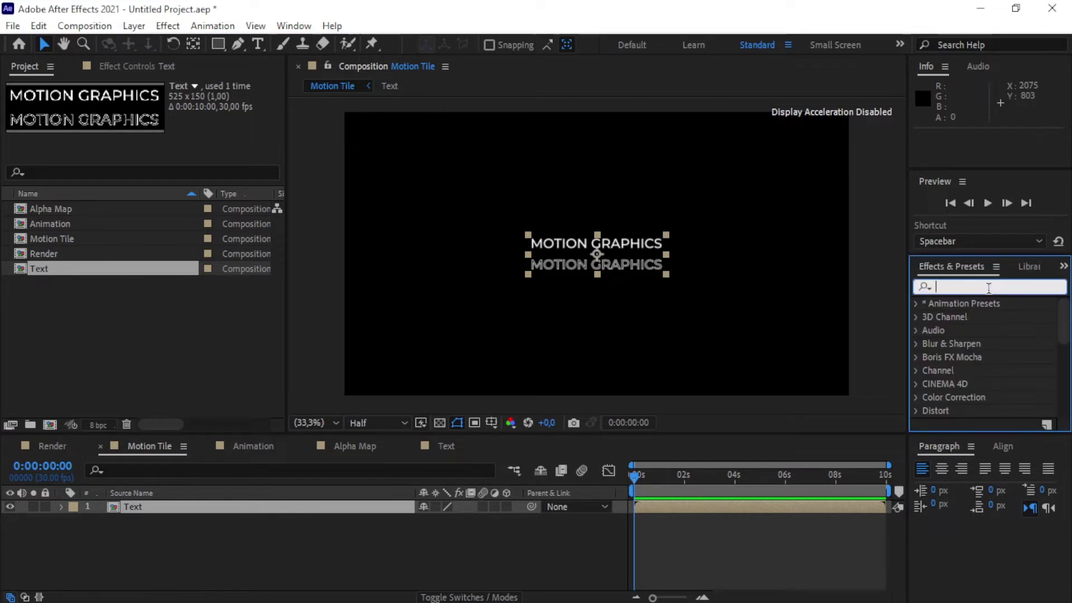
{"action": "type", "text": "motion"}
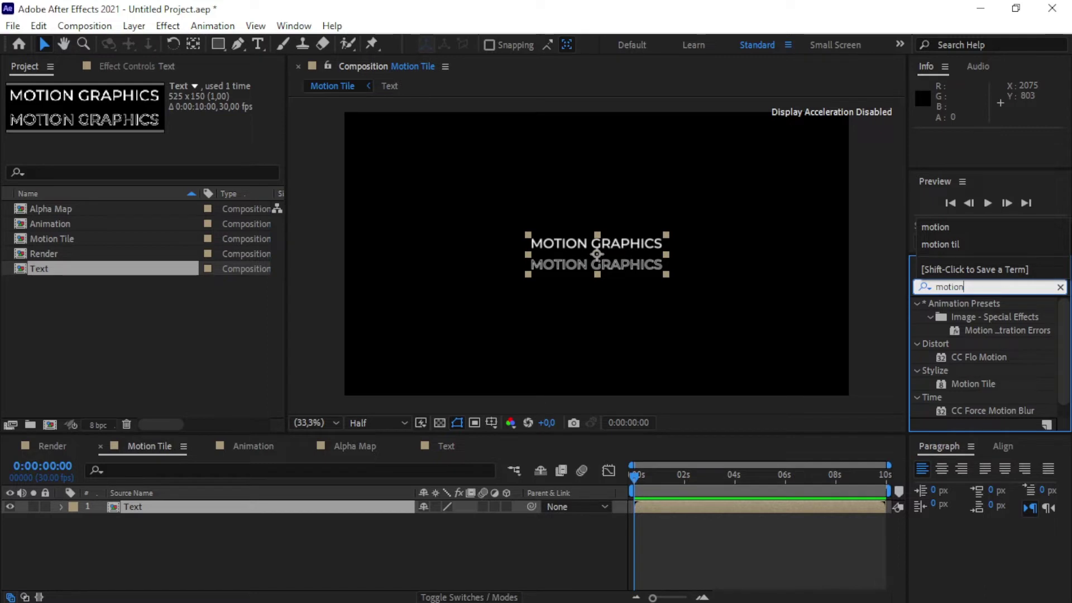
{"action": "type", "text": " ti"}
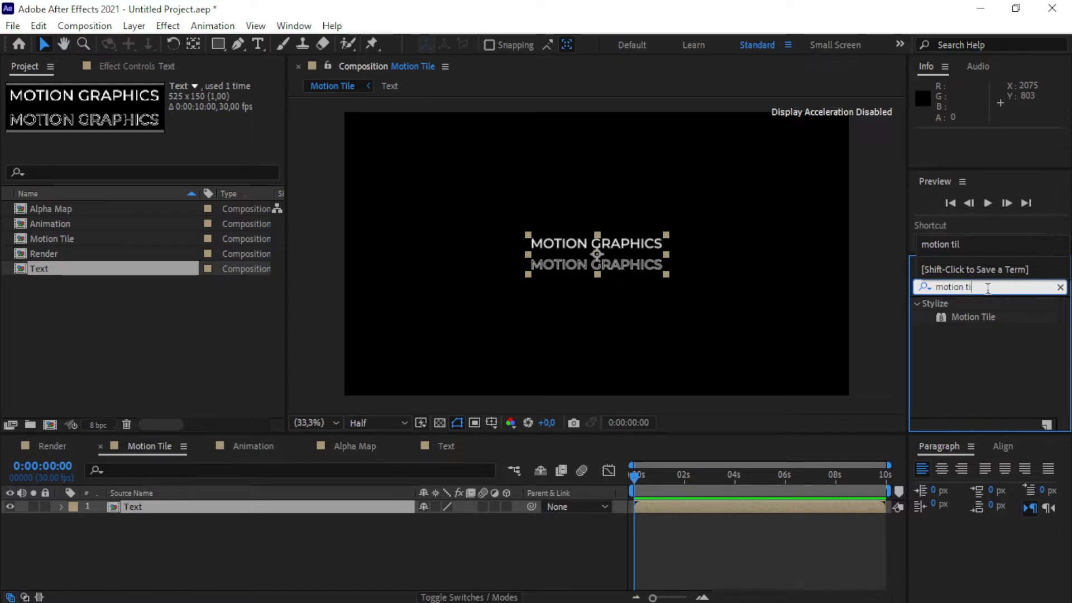
{"action": "left_click", "coordinate": [983, 319]}
{"action": "double_click", "coordinate": [979, 321]}
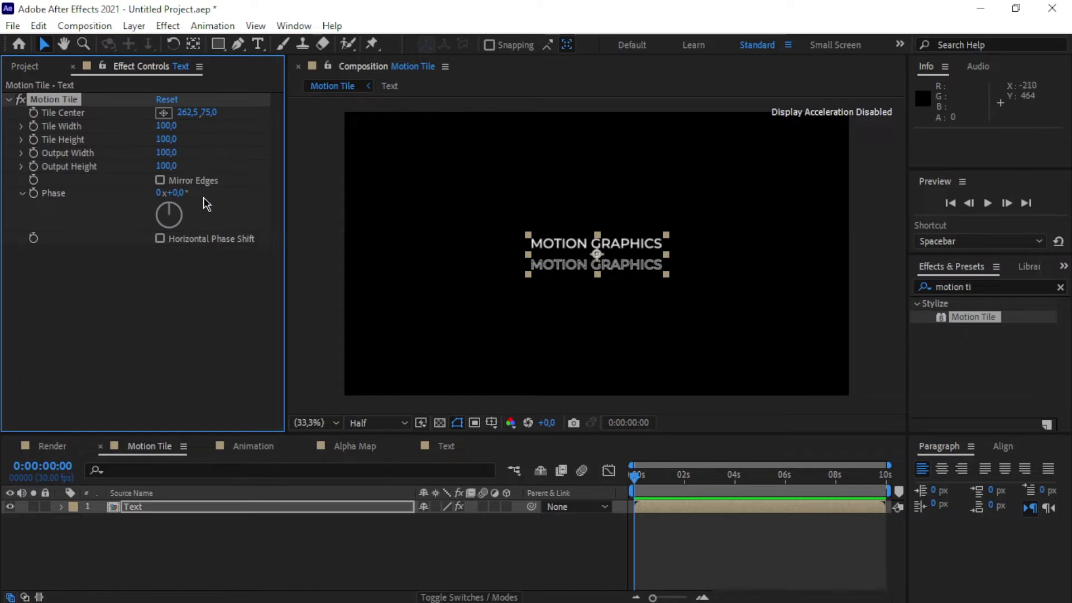
Step: Set the Motion Tile effect's Output Width to 920 and Output Height to 890, and return to the project items
{"action": "left_click_drag", "start_coordinate": [166, 152], "coordinate": [236, 175]}
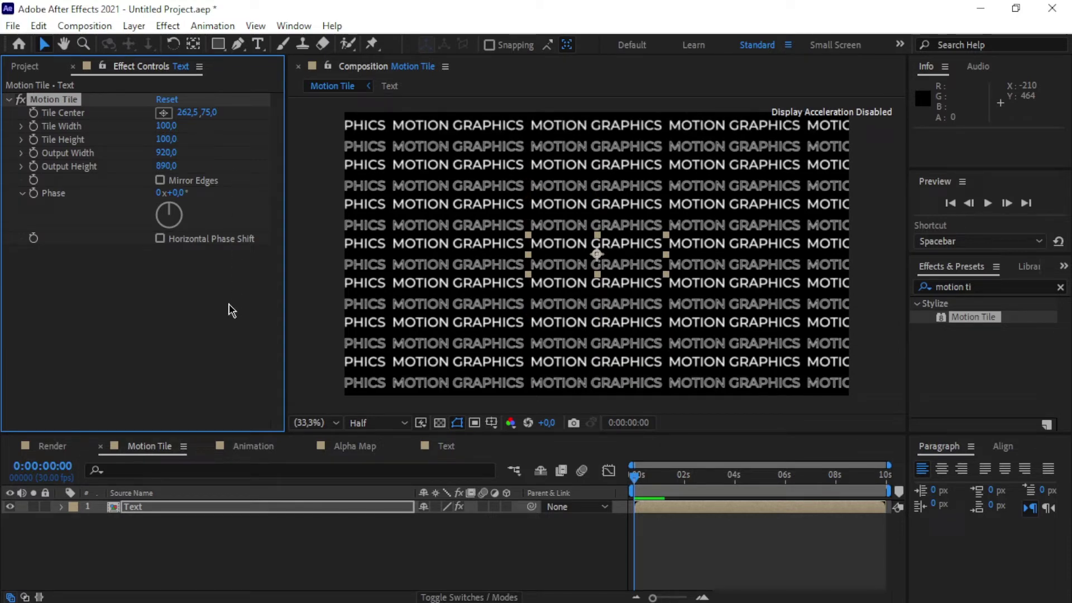
{"action": "left_click", "coordinate": [312, 546]}
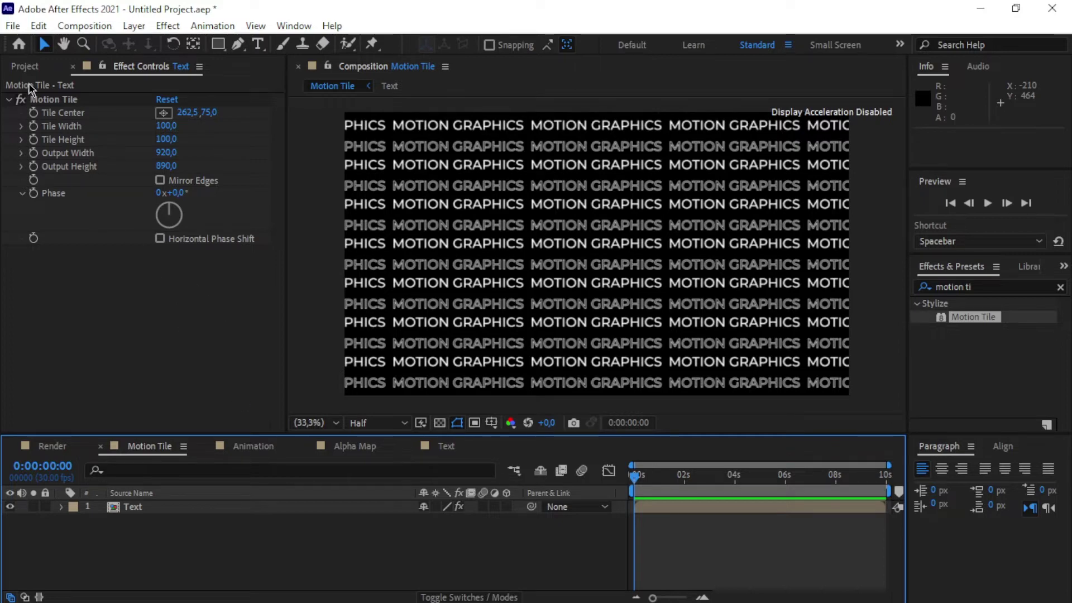
{"action": "left_click", "coordinate": [25, 66]}
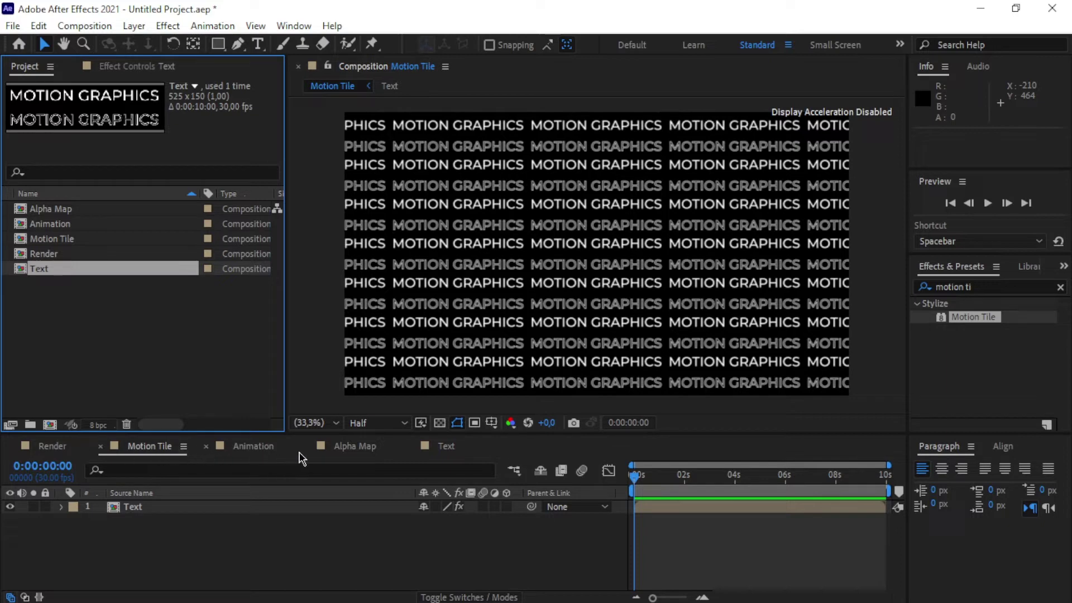
Step: Create a black 1920 x 1080 px solid named BG in the Alpha Map composition
{"action": "left_click", "coordinate": [352, 446]}
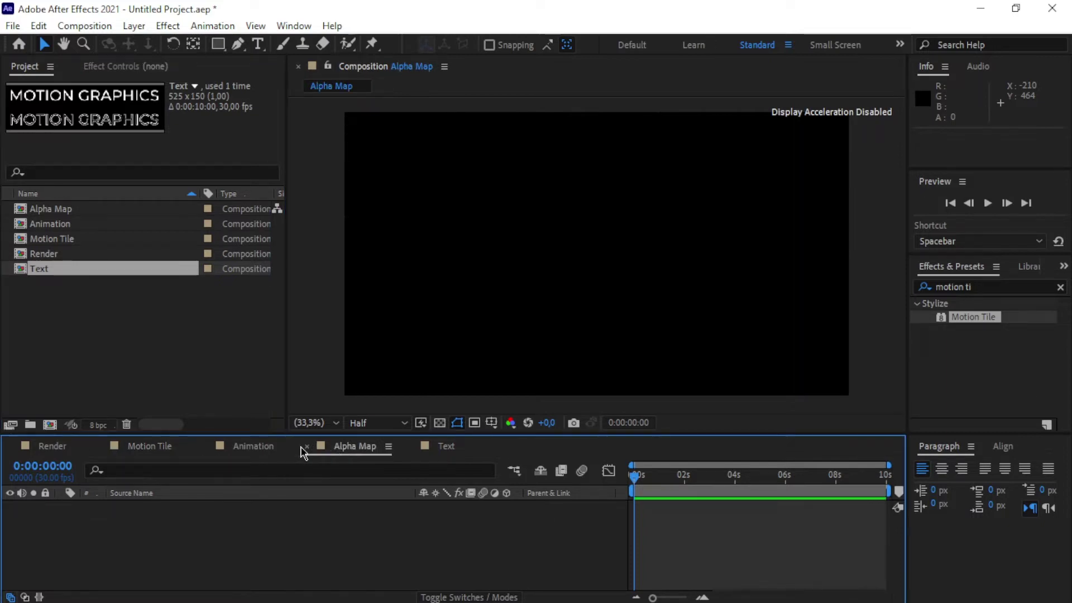
{"action": "right_click", "coordinate": [347, 524]}
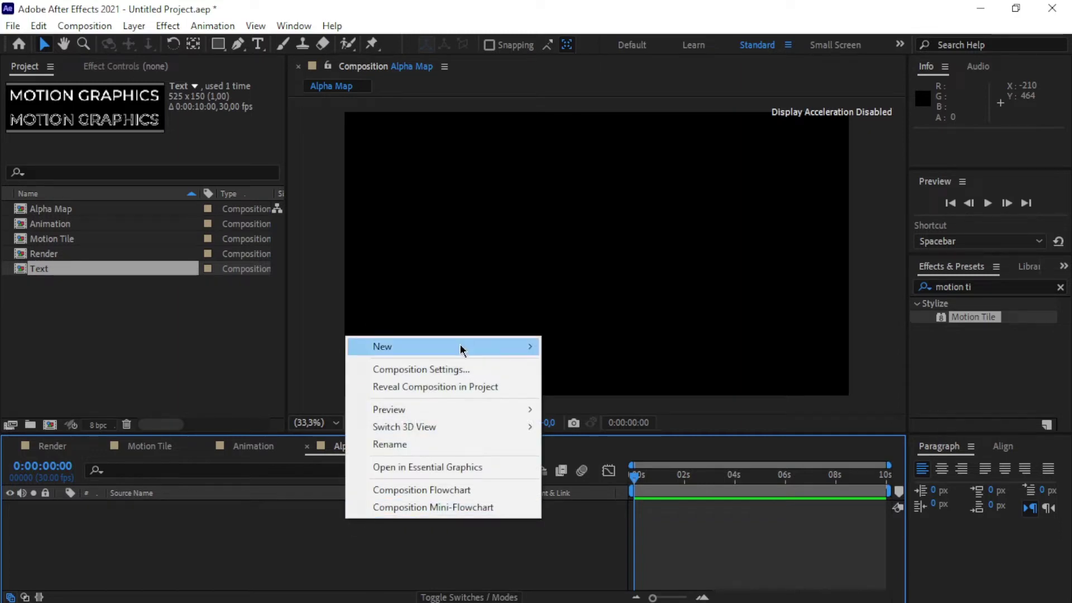
{"action": "mouse_move", "coordinate": [460, 344]}
{"action": "left_click", "coordinate": [584, 385]}
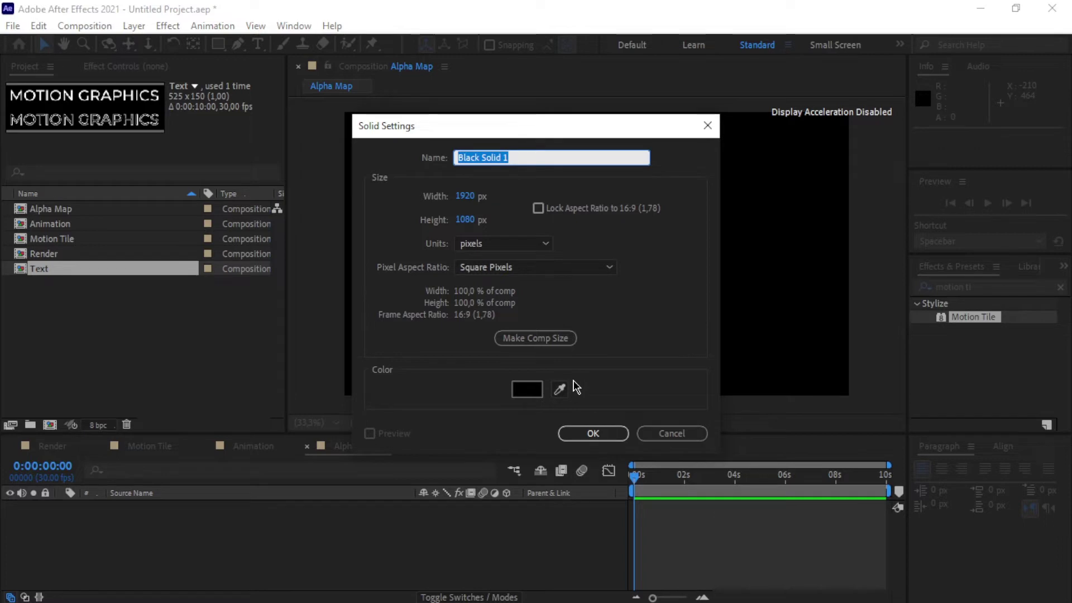
{"action": "type", "text": "BG"}
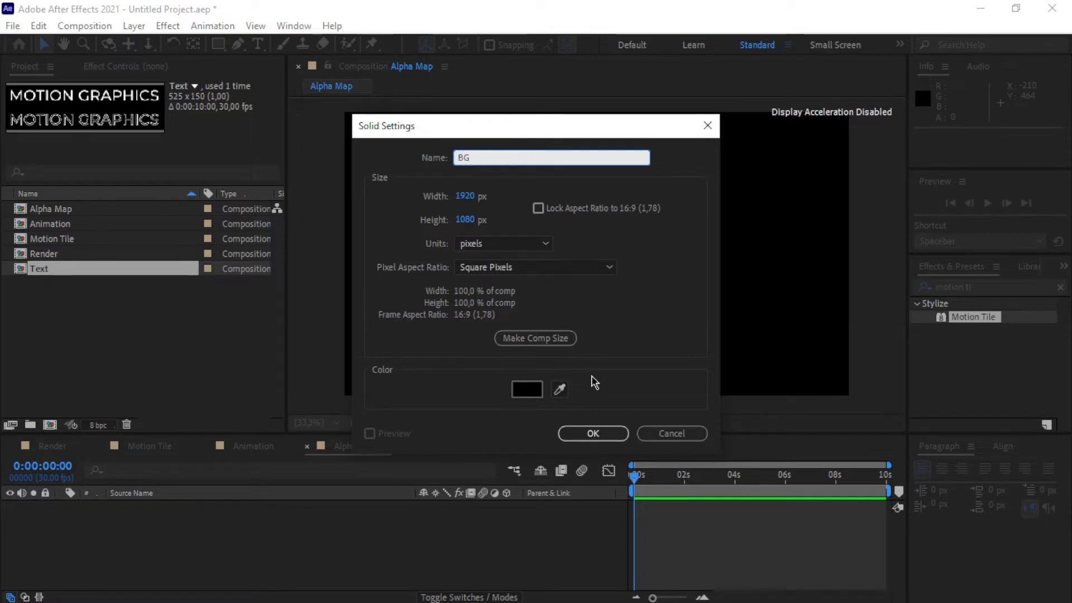
{"action": "left_click", "coordinate": [593, 433]}
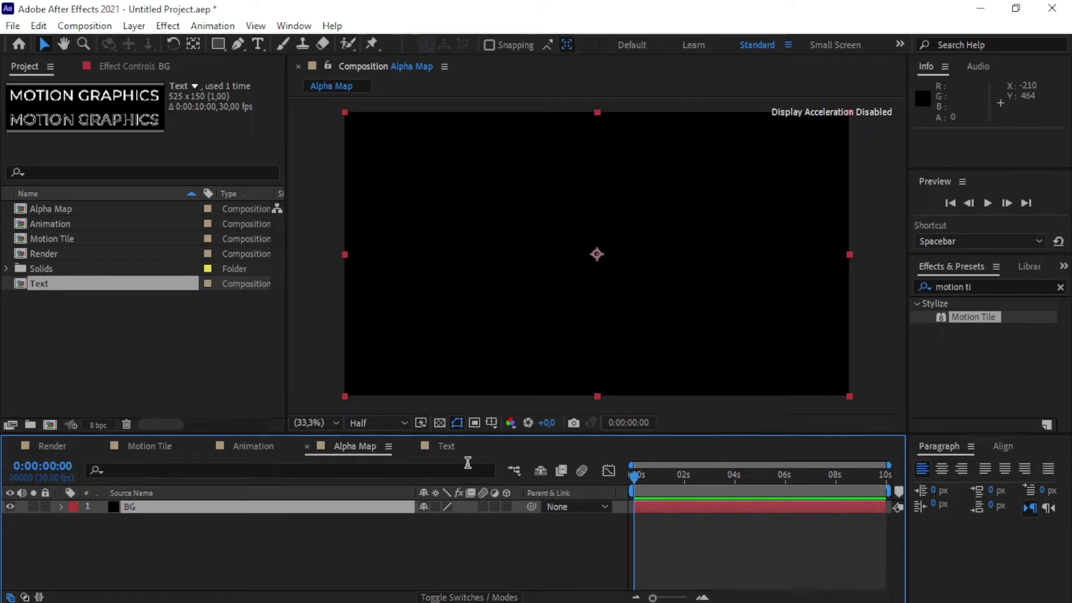
{"action": "left_click", "coordinate": [361, 555]}
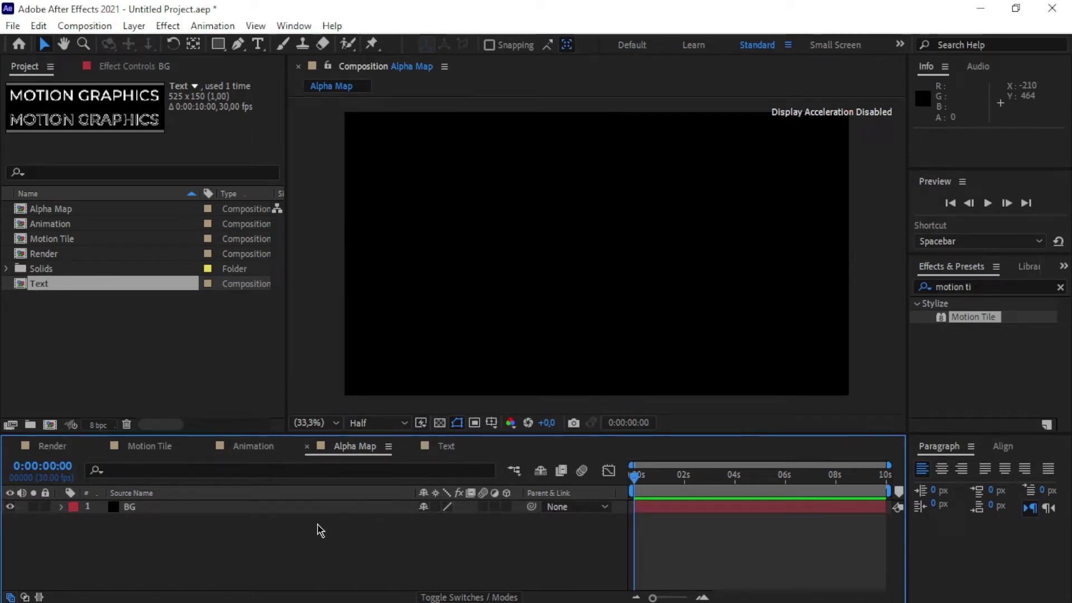
Step: Add a second black 1920 x 1080 px solid named Waves above BG in the Alpha Map composition
{"action": "right_click", "coordinate": [319, 546]}
{"action": "mouse_move", "coordinate": [482, 377]}
{"action": "left_click", "coordinate": [546, 406]}
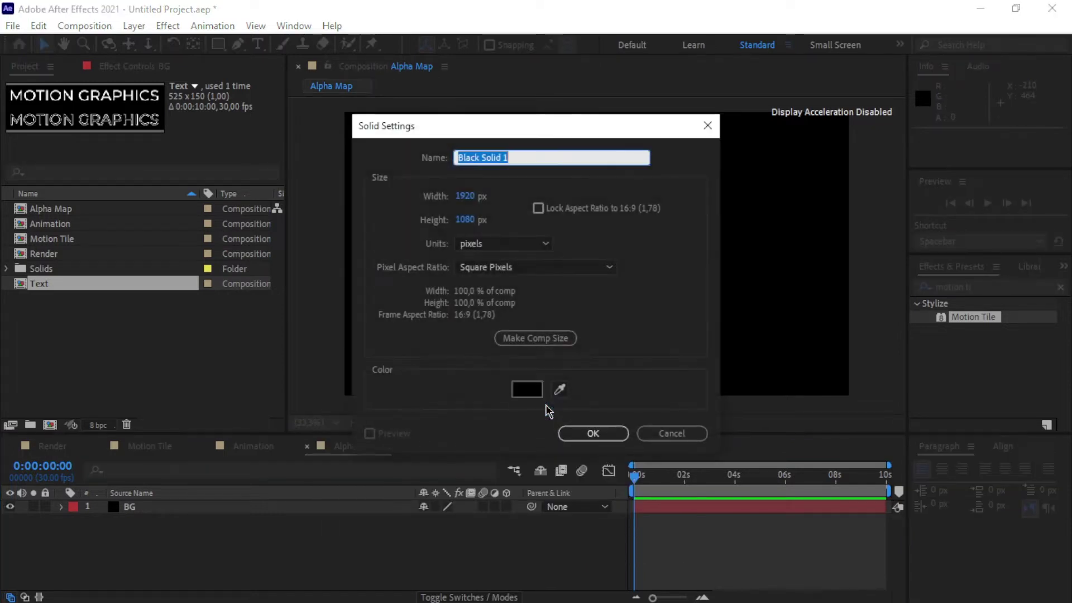
{"action": "type", "text": "Waves"}
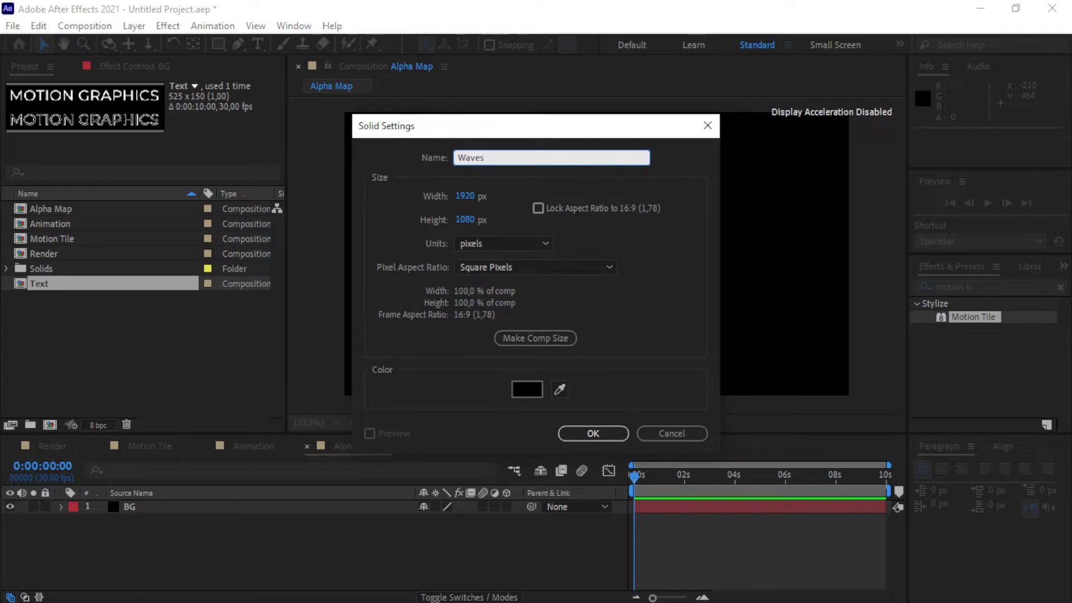
{"action": "left_click", "coordinate": [576, 438]}
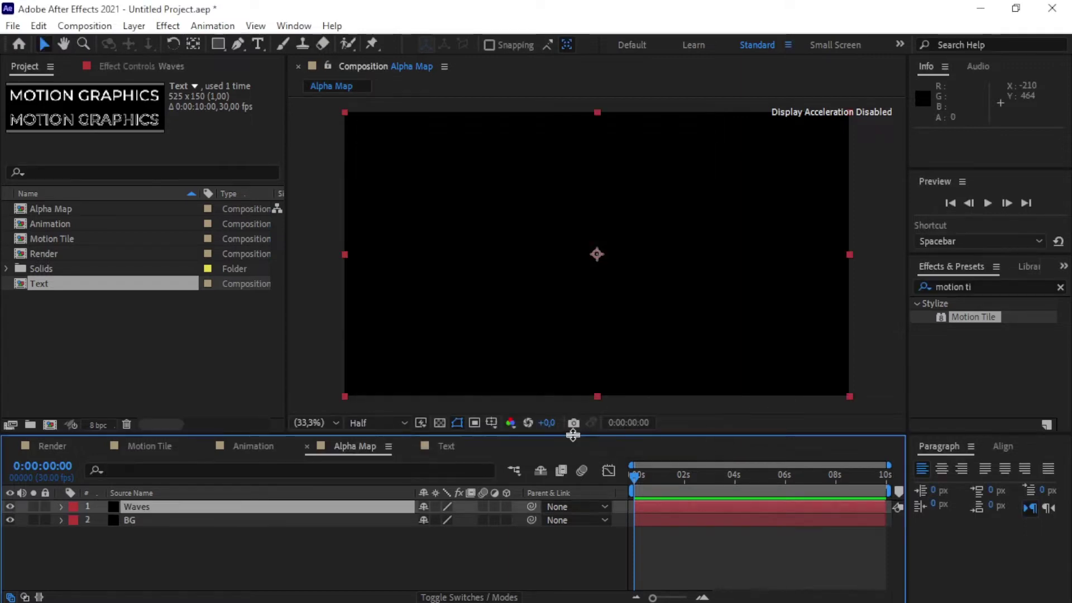
Step: Find the Radio Waves effect by searching for "radio" and apply it to the Waves layer
{"action": "left_click", "coordinate": [329, 523]}
{"action": "left_click", "coordinate": [333, 507]}
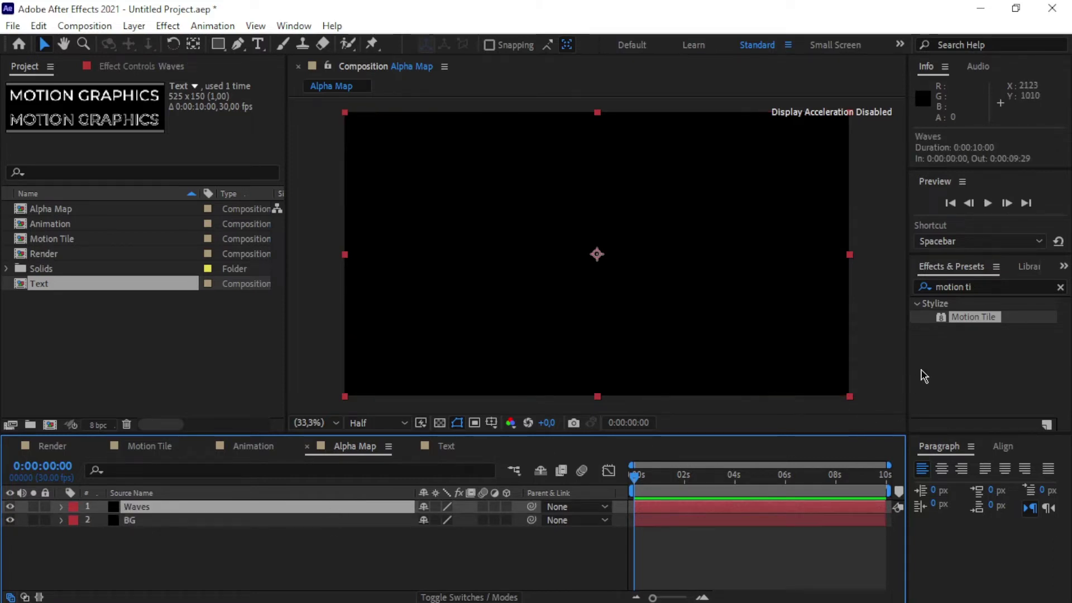
{"action": "left_click", "coordinate": [1060, 287]}
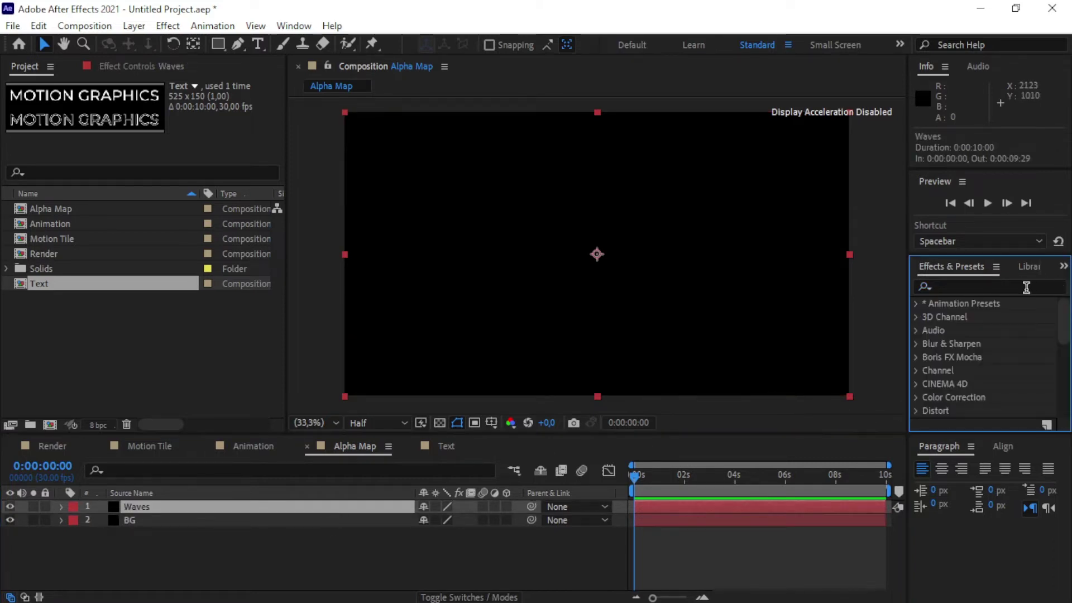
{"action": "left_click", "coordinate": [1005, 287]}
{"action": "type", "text": "rad"}
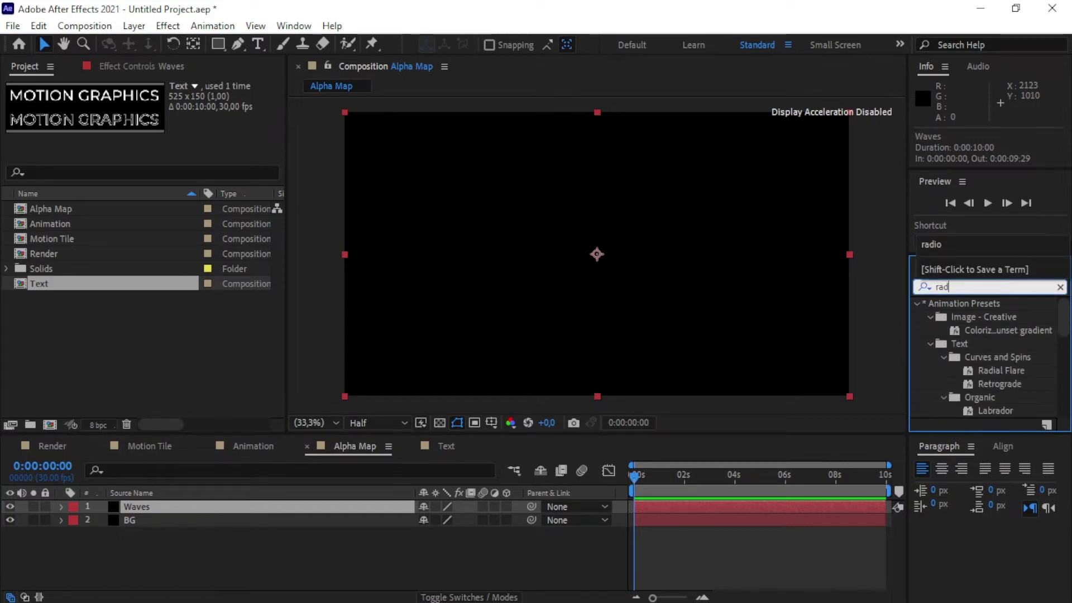
{"action": "type", "text": "io"}
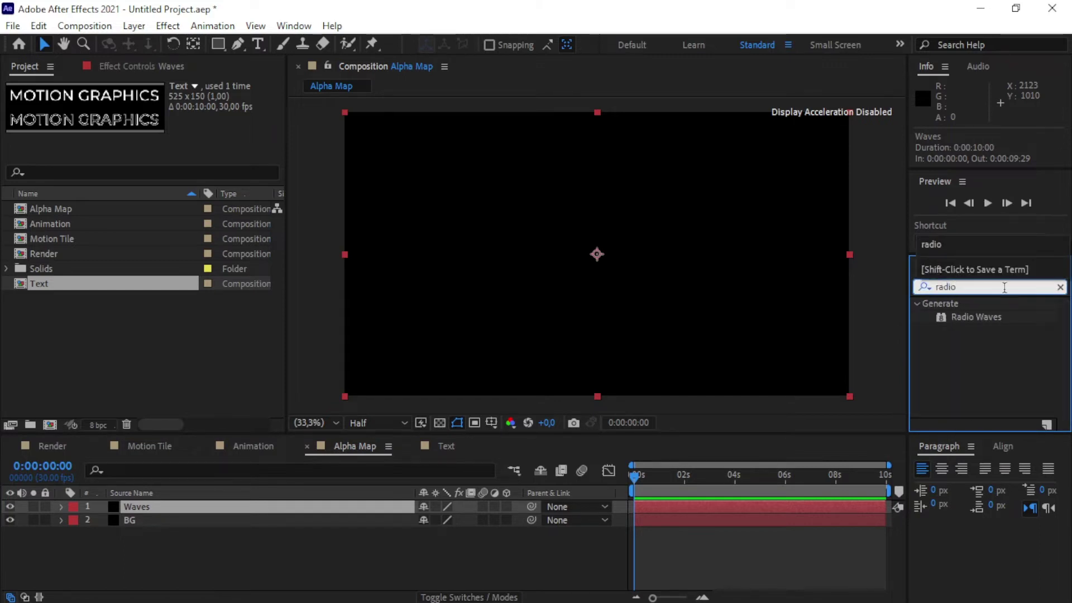
{"action": "left_click", "coordinate": [972, 318]}
{"action": "left_click_drag", "start_coordinate": [973, 319], "coordinate": [275, 512]}
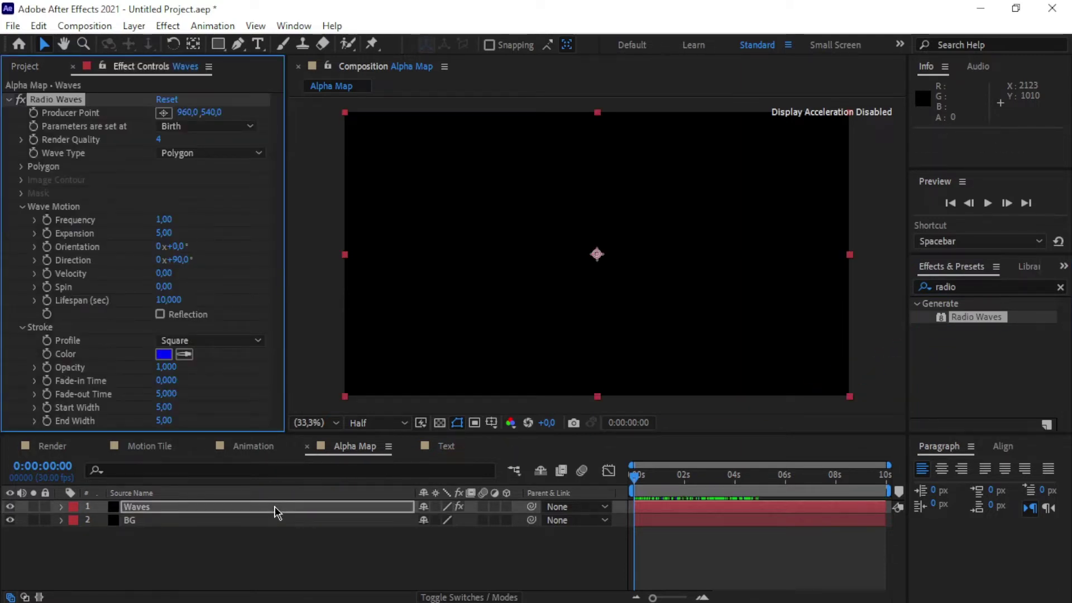
Step: Move the current time to 0:00:04:16 and set the Radio Waves Frequency to 0.75 and Expansion to 6
{"action": "left_click_drag", "start_coordinate": [635, 480], "coordinate": [750, 497]}
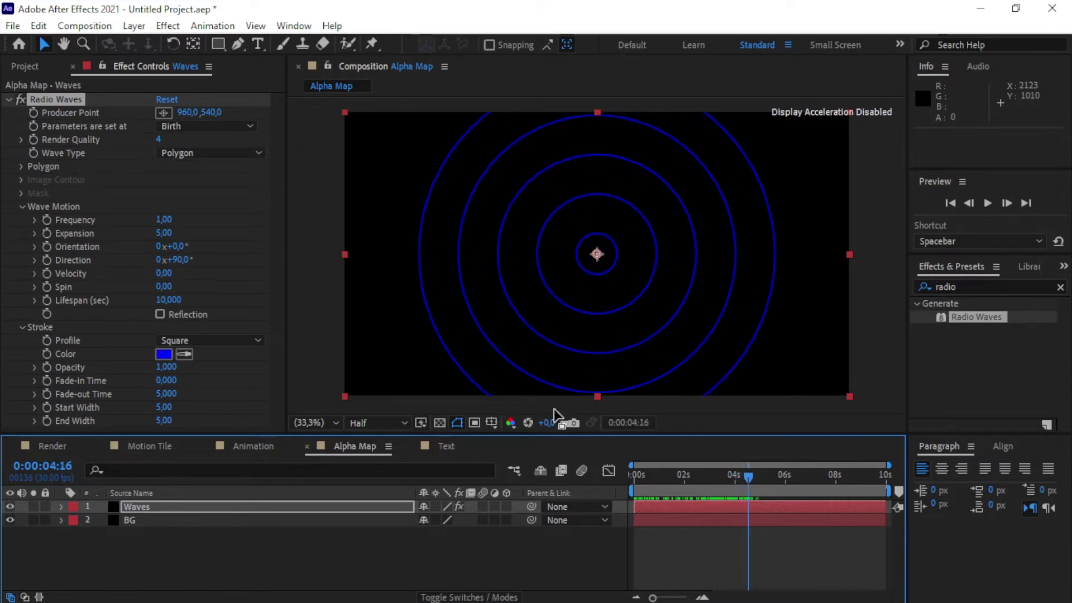
{"action": "left_click", "coordinate": [163, 219]}
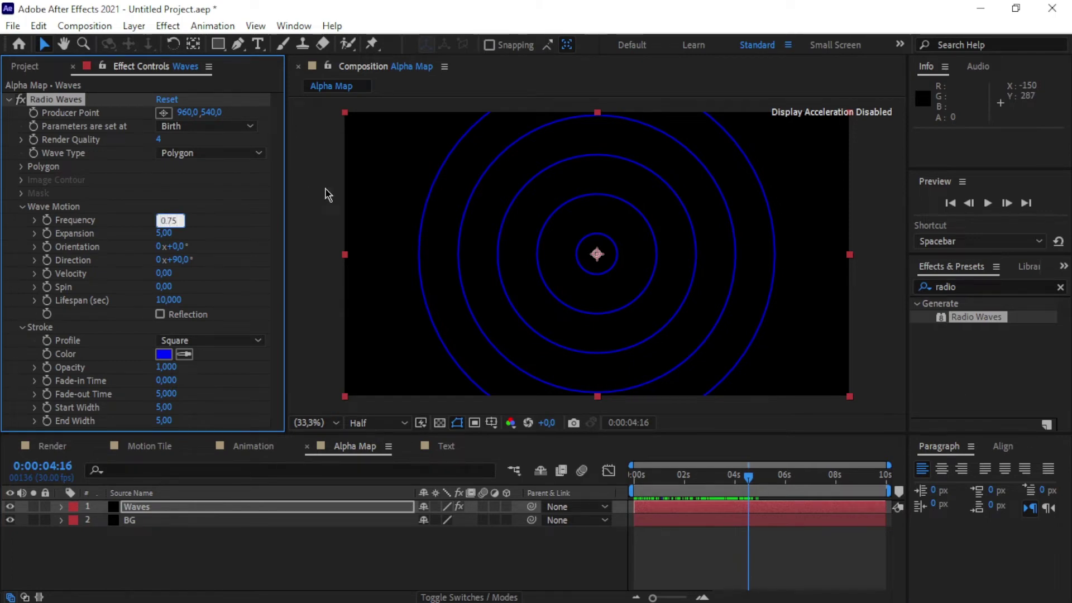
{"action": "left_click", "coordinate": [164, 235]}
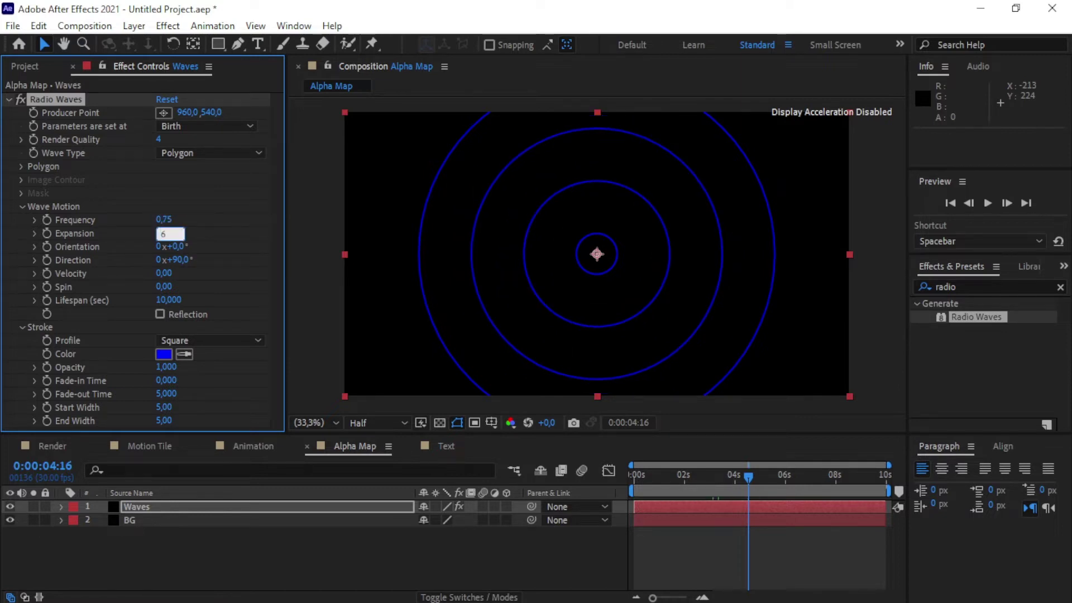
{"action": "key", "text": "Return"}
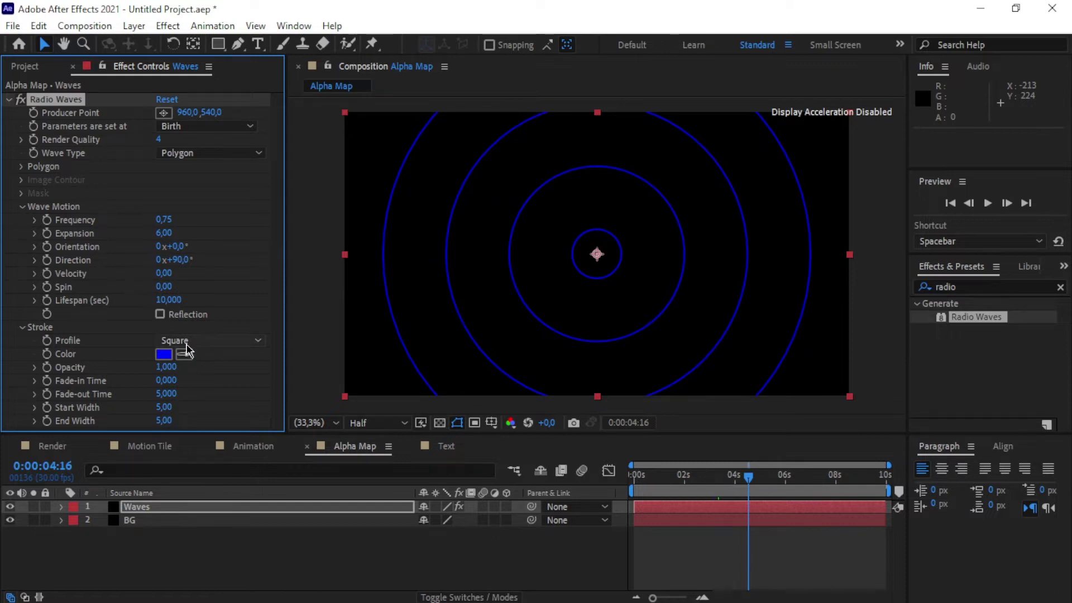
Step: Change the Radio Waves stroke color to white (FFFFFF) and set its Fade-out Time to 0
{"action": "left_click", "coordinate": [163, 354]}
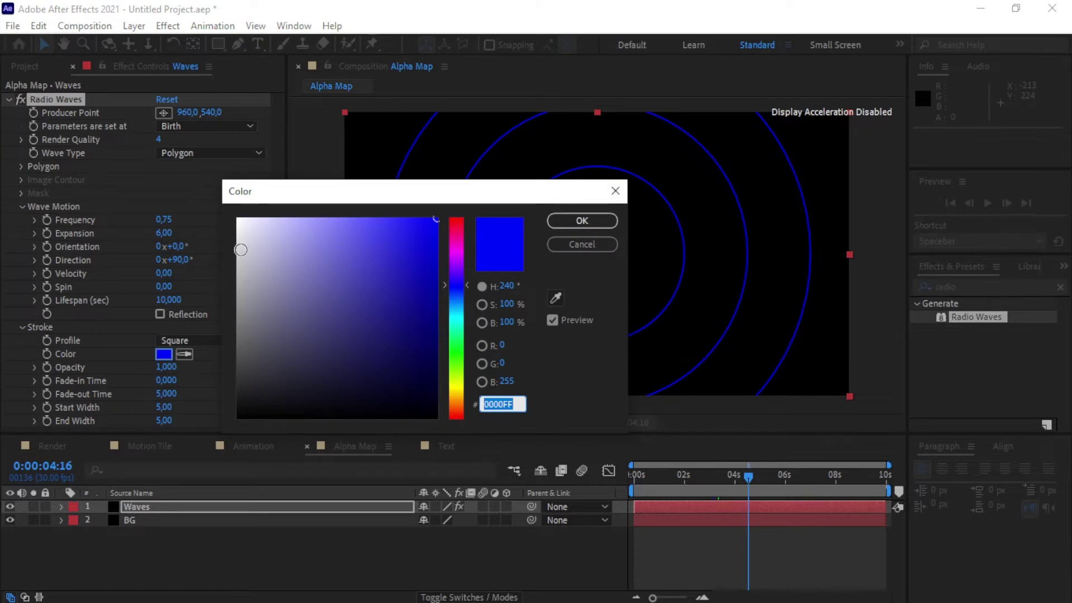
{"action": "left_click", "coordinate": [239, 220]}
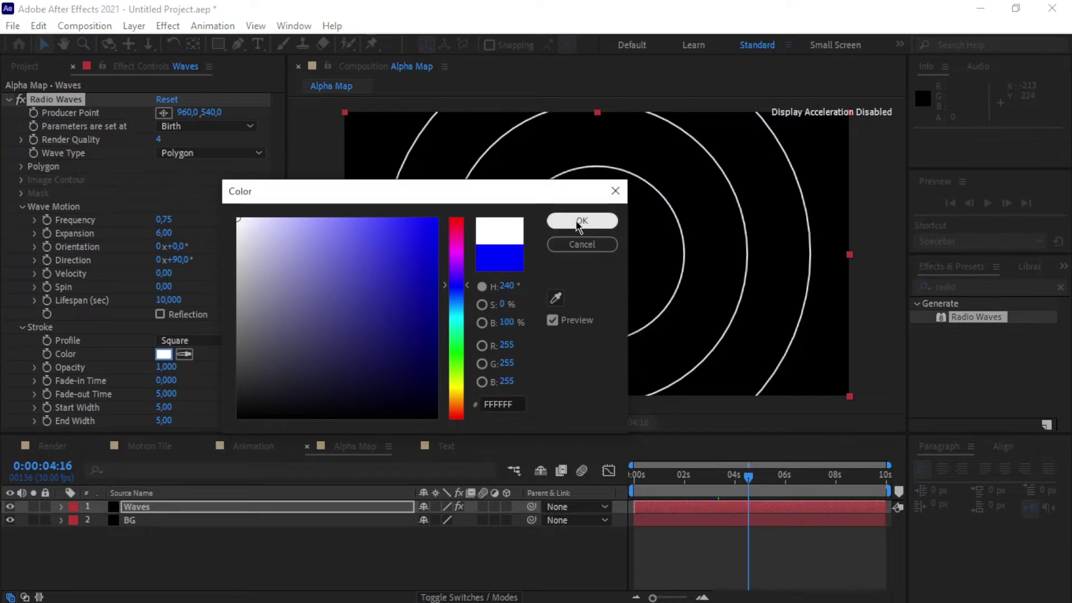
{"action": "left_click", "coordinate": [612, 221]}
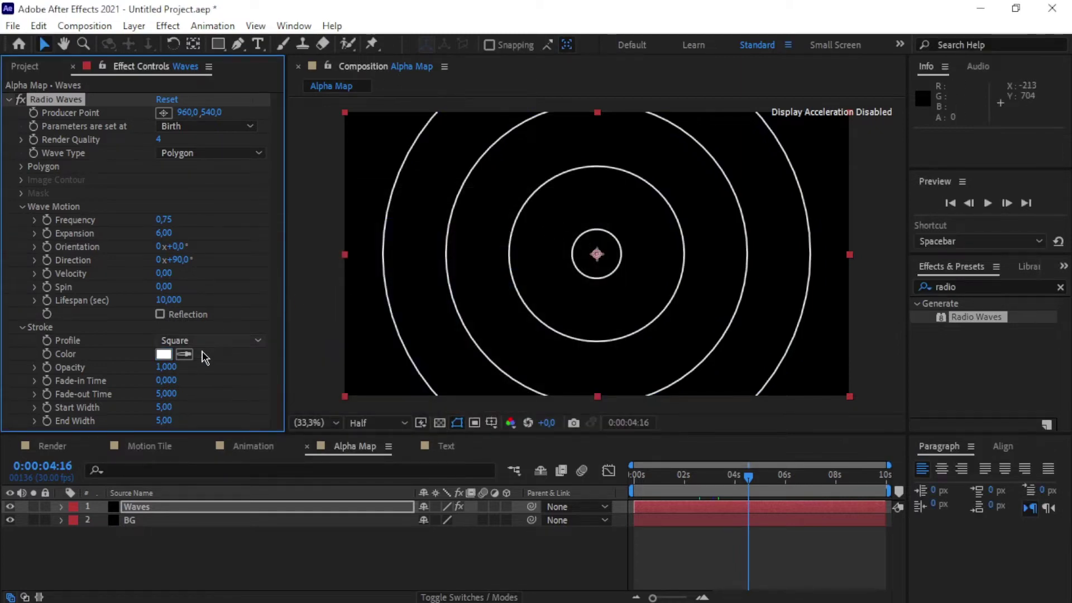
{"action": "left_click", "coordinate": [164, 395]}
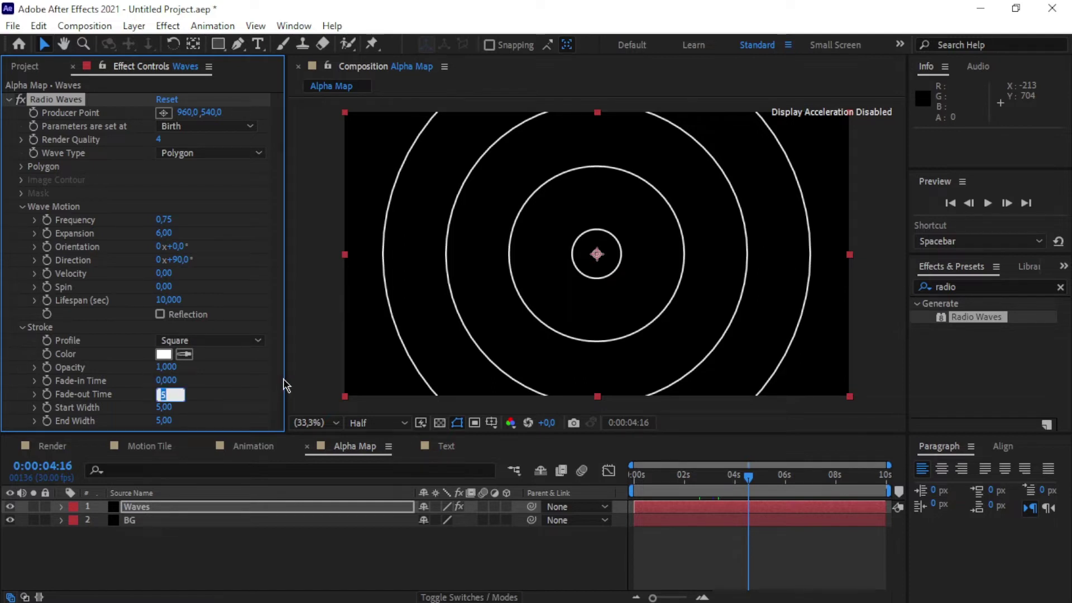
{"action": "key", "text": "Return"}
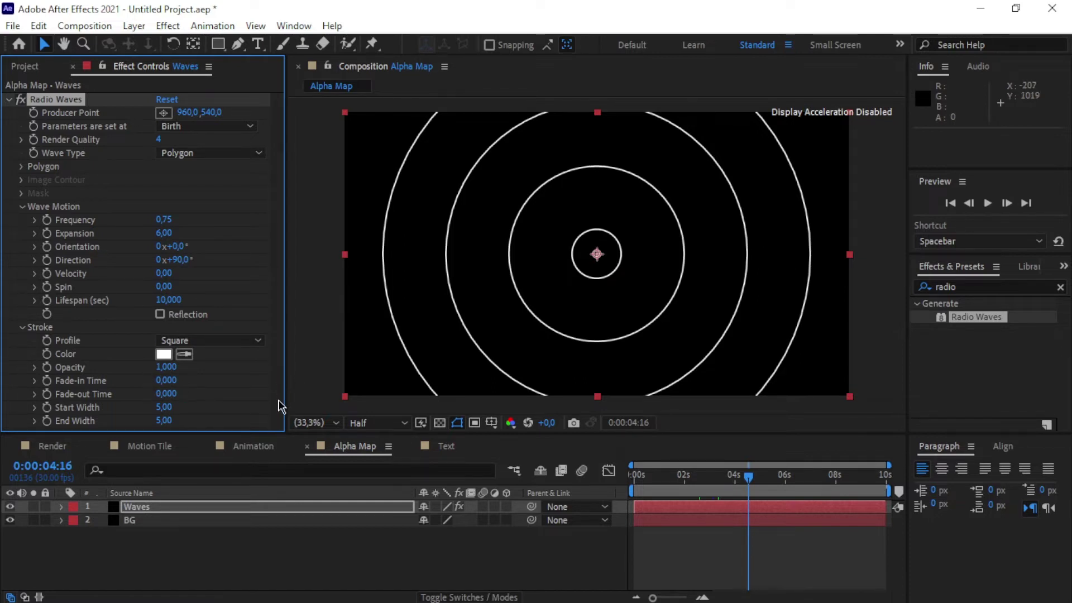
Step: Set the Radio Waves stroke's Start Width and End Width to 100, and move the current time to 0:00:04:00
{"action": "left_click_drag", "start_coordinate": [165, 412], "coordinate": [168, 412]}
{"action": "left_click", "coordinate": [167, 409]}
{"action": "type", "text": "100"}
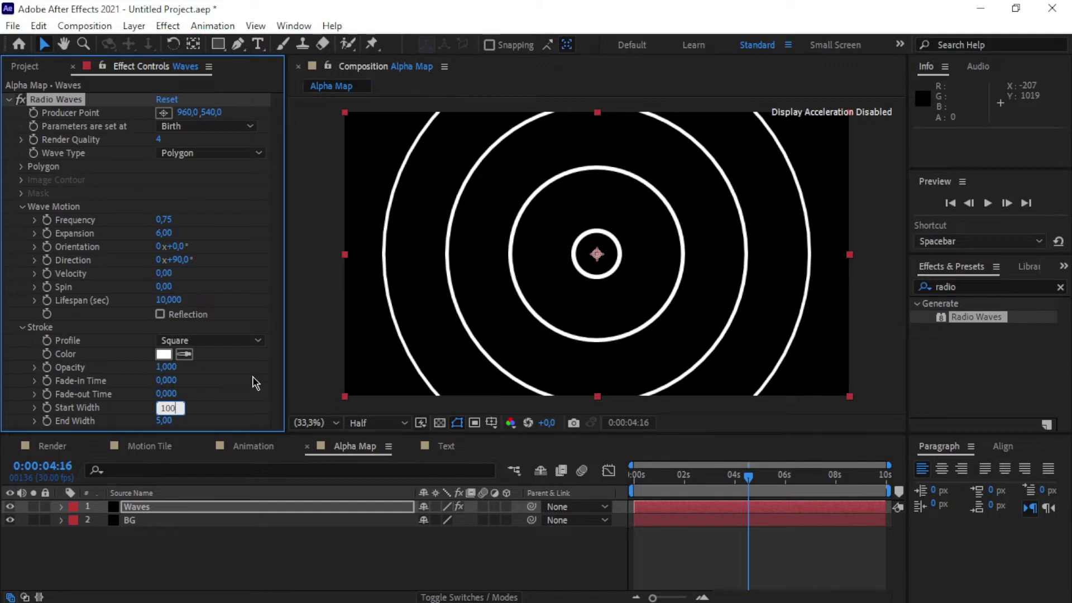
{"action": "left_click", "coordinate": [262, 394]}
{"action": "left_click_drag", "start_coordinate": [165, 421], "coordinate": [212, 421]}
{"action": "left_click", "coordinate": [165, 421]}
{"action": "type", "text": "1"}
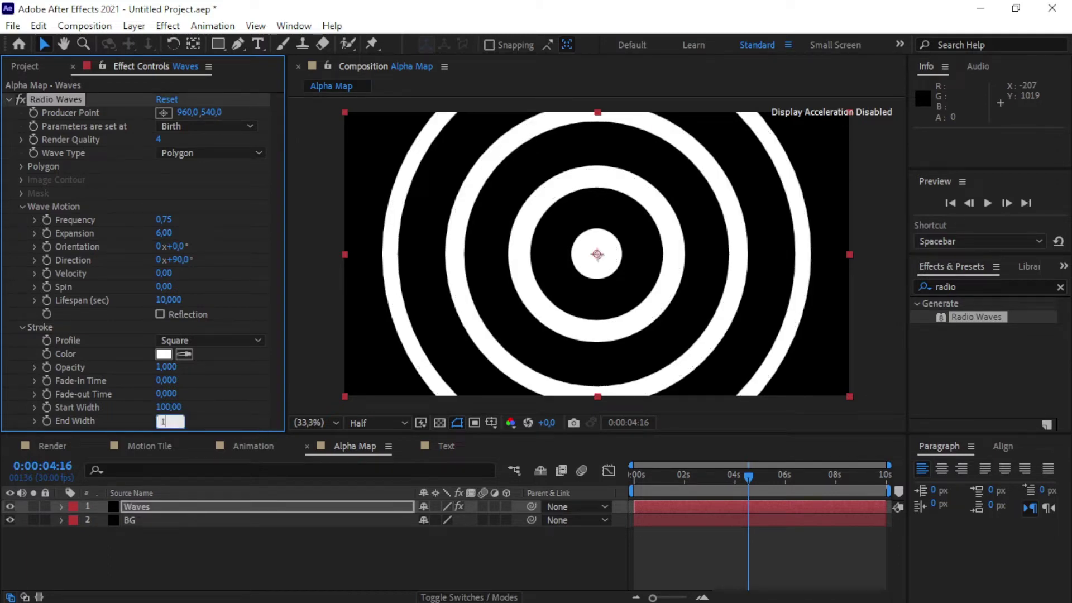
{"action": "type", "text": "00"}
{"action": "left_click", "coordinate": [270, 404]}
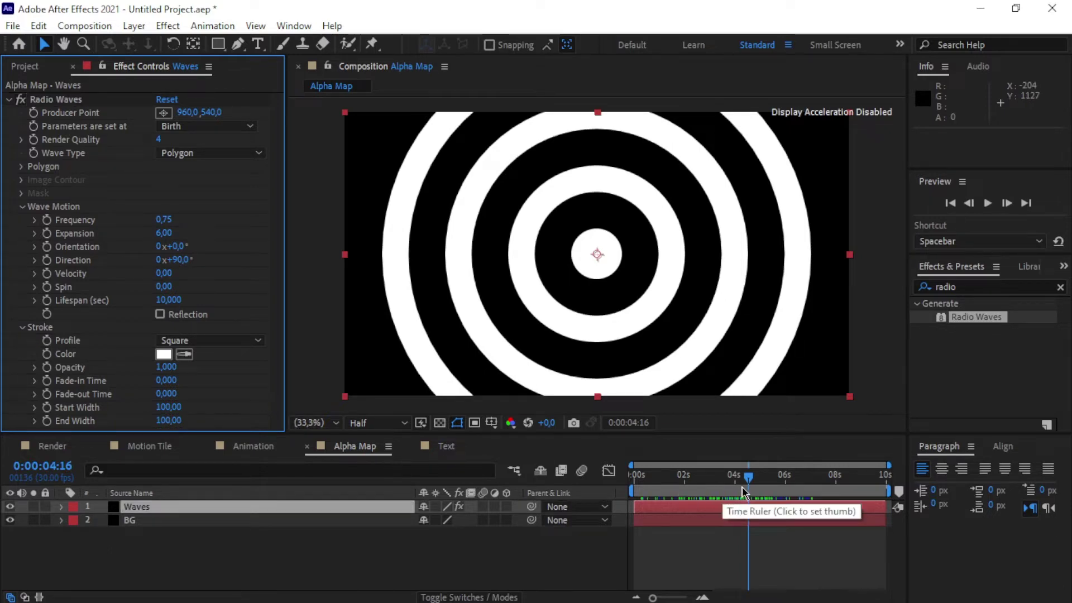
{"action": "left_click_drag", "start_coordinate": [748, 478], "coordinate": [735, 496]}
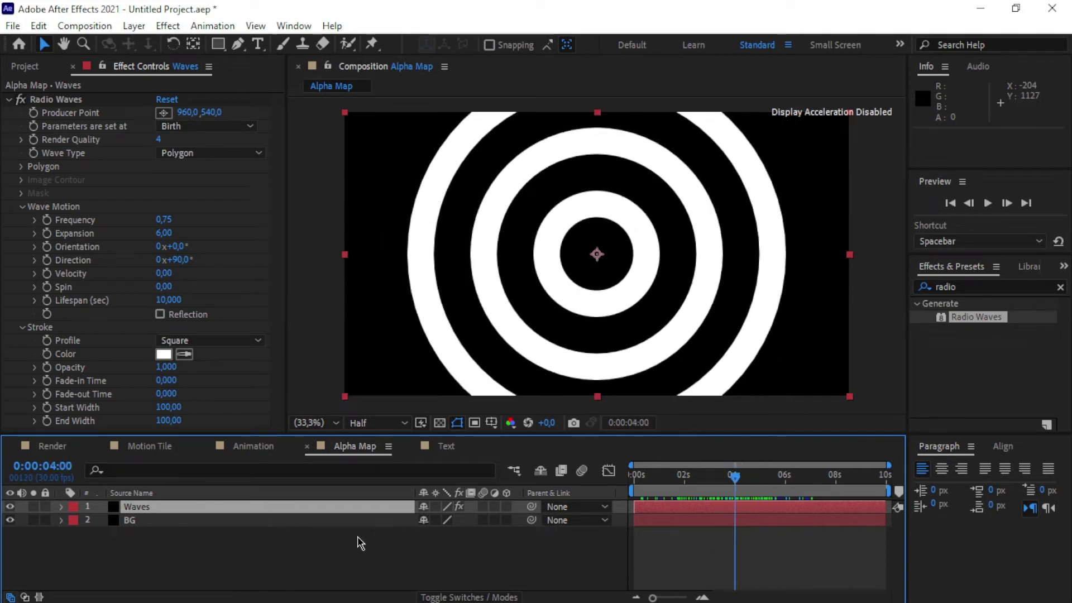
Step: Create an adjustment layer above Waves in the Alpha Map composition and name it Blur
{"action": "left_click", "coordinate": [345, 558]}
{"action": "right_click", "coordinate": [337, 551]}
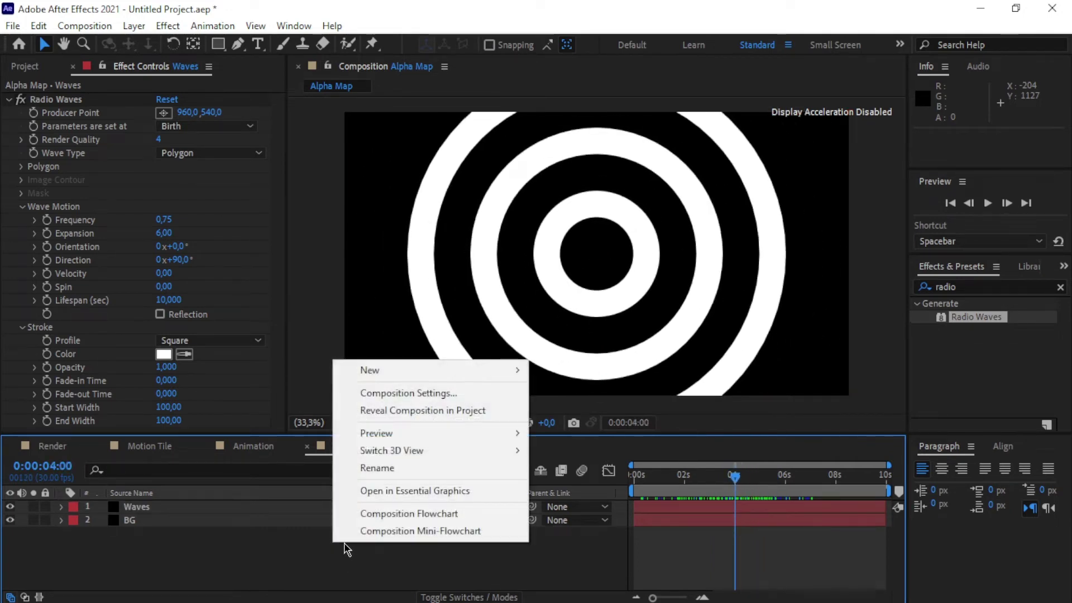
{"action": "mouse_move", "coordinate": [503, 371]}
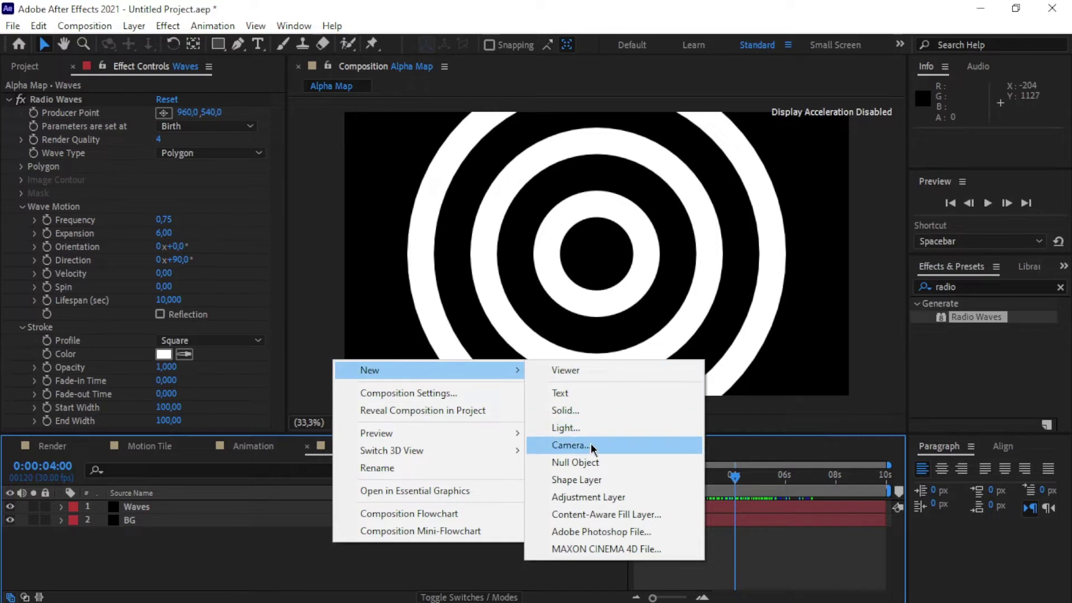
{"action": "left_click", "coordinate": [603, 498]}
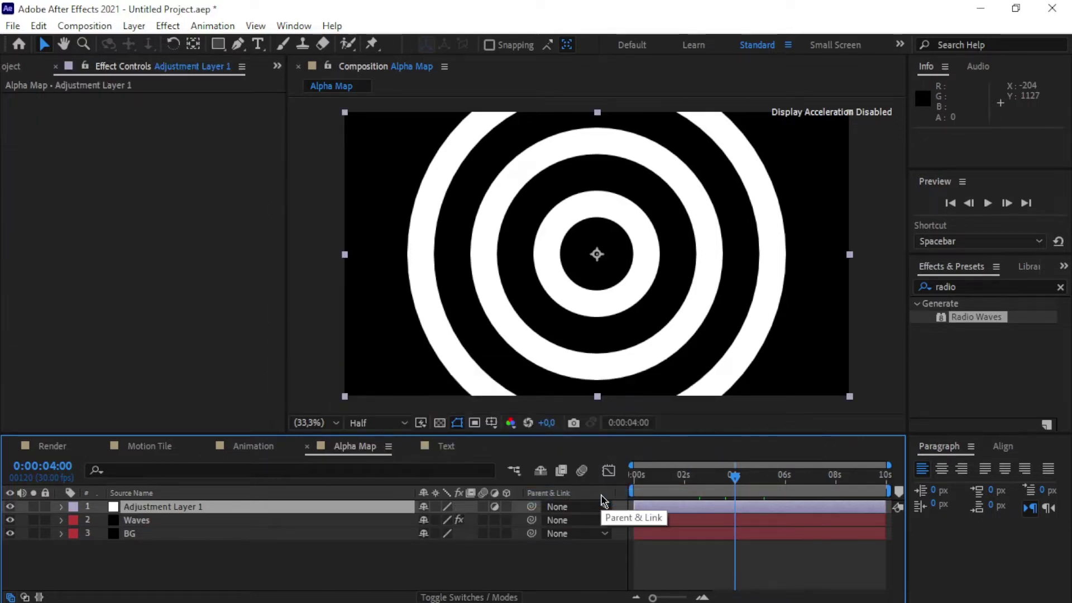
{"action": "key", "text": "Return"}
{"action": "type", "text": "Blur"}
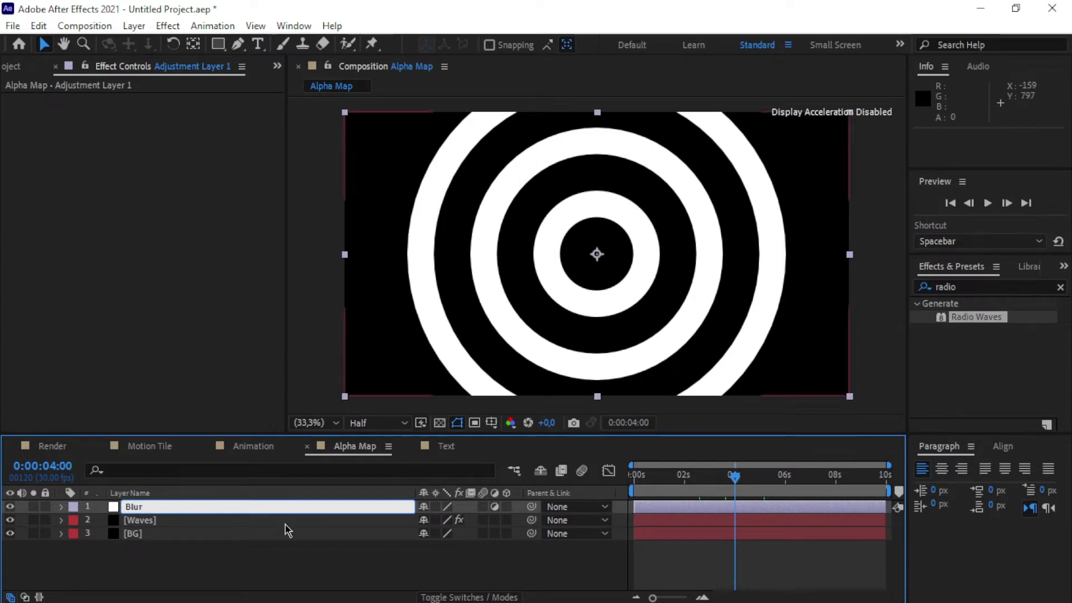
{"action": "left_click", "coordinate": [283, 558]}
Step: Find the Fast Box Blur effect by searching for "box bl" and apply it to the Blur adjustment layer
{"action": "left_click", "coordinate": [195, 508]}
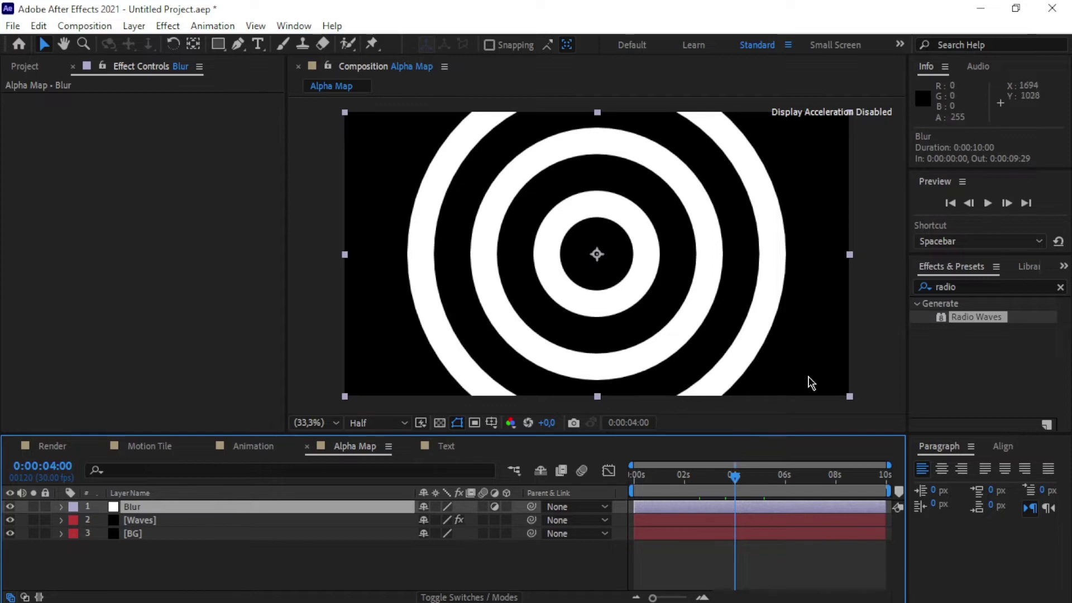
{"action": "left_click", "coordinate": [1060, 287]}
{"action": "left_click", "coordinate": [1003, 284]}
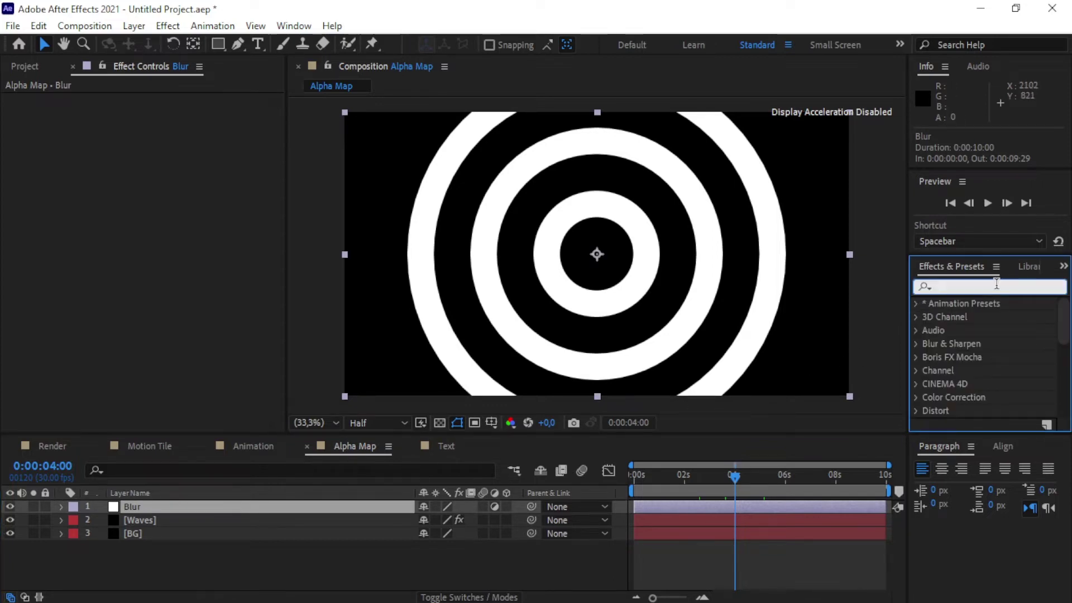
{"action": "type", "text": "box"}
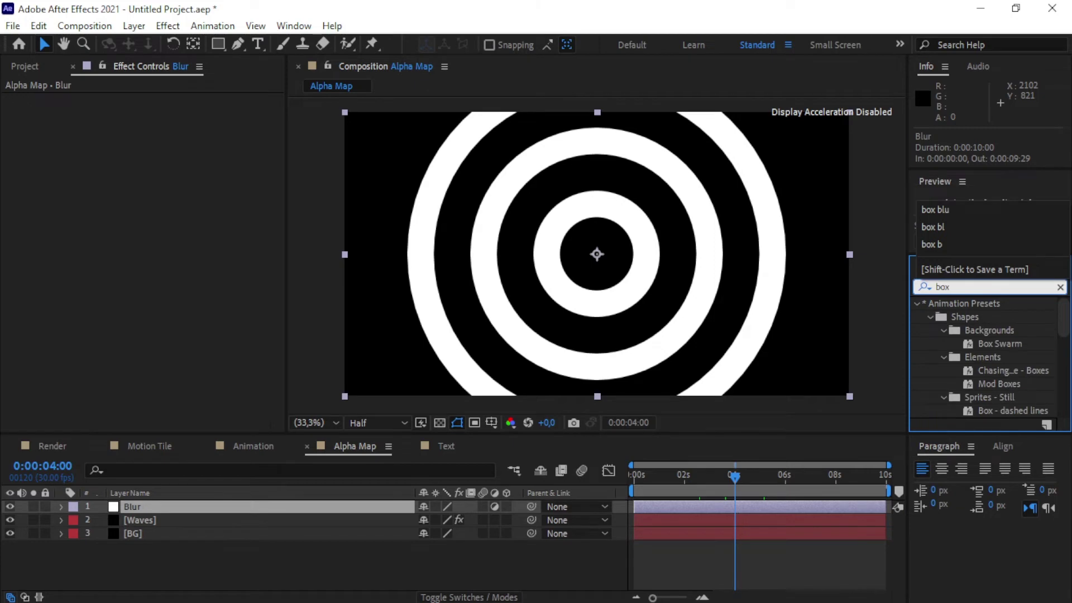
{"action": "type", "text": " bl"}
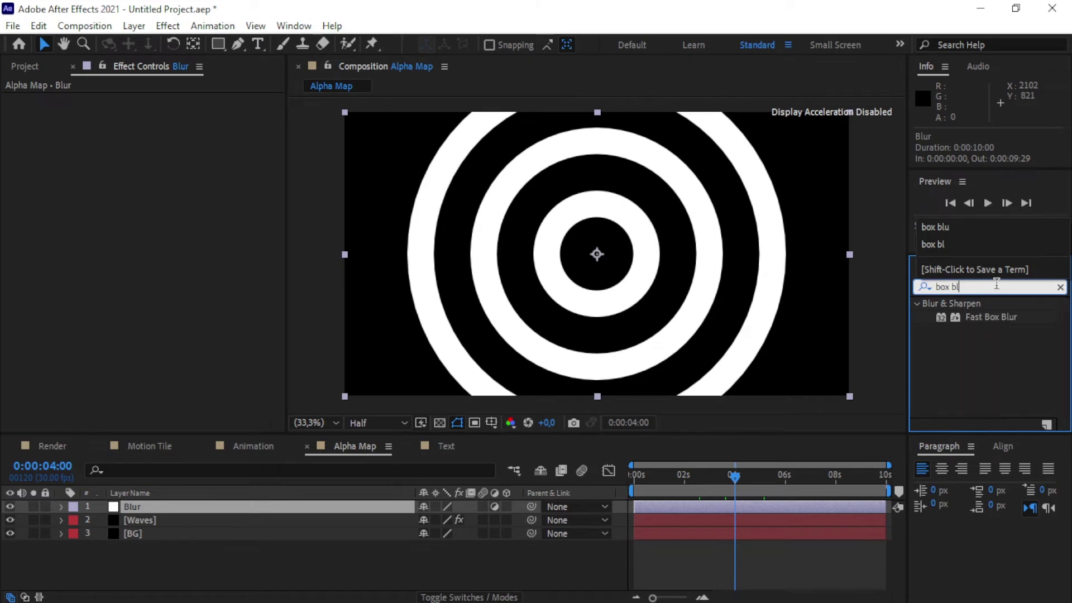
{"action": "left_click", "coordinate": [986, 322]}
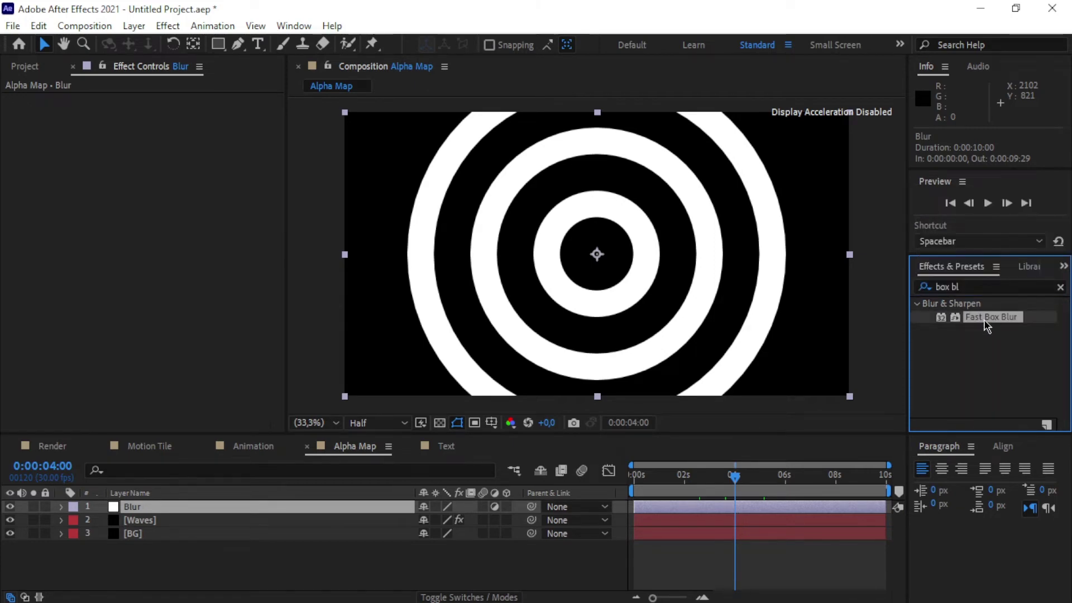
{"action": "left_click_drag", "start_coordinate": [988, 324], "coordinate": [284, 511]}
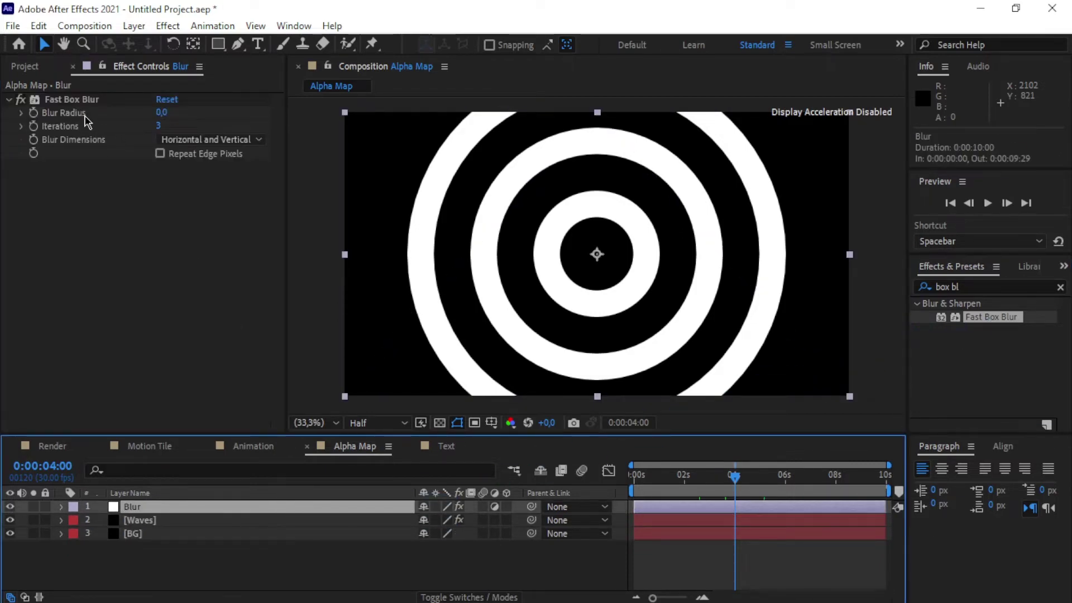
Step: Set the Fast Box Blur's Blur Radius to 60 and Iterations to 2, enable Repeat Edge Pixels, and preview at 0:00:03:08
{"action": "left_click", "coordinate": [161, 113]}
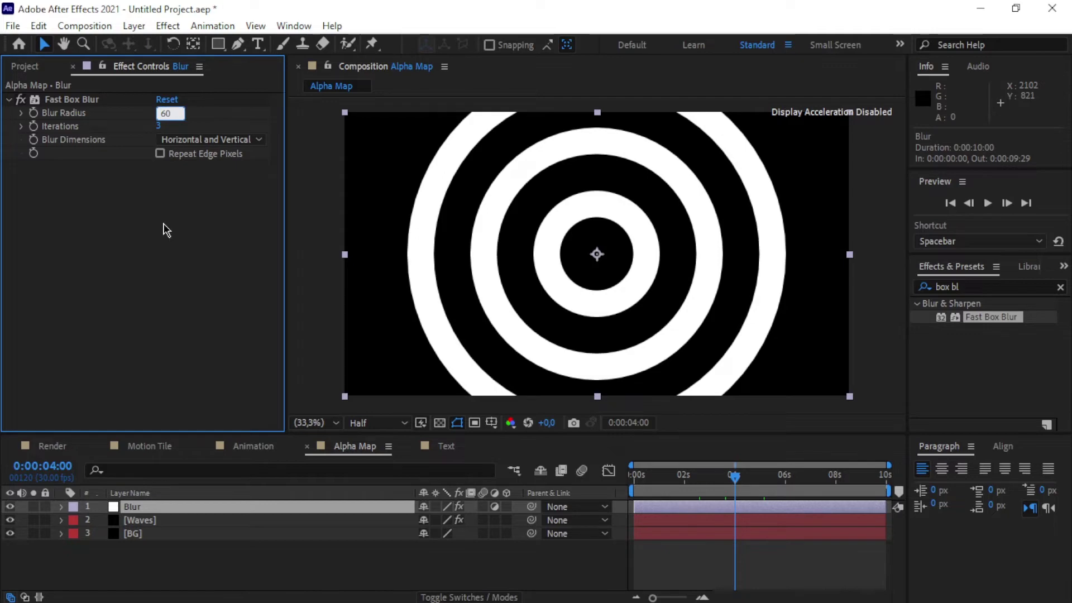
{"action": "key", "text": "Return"}
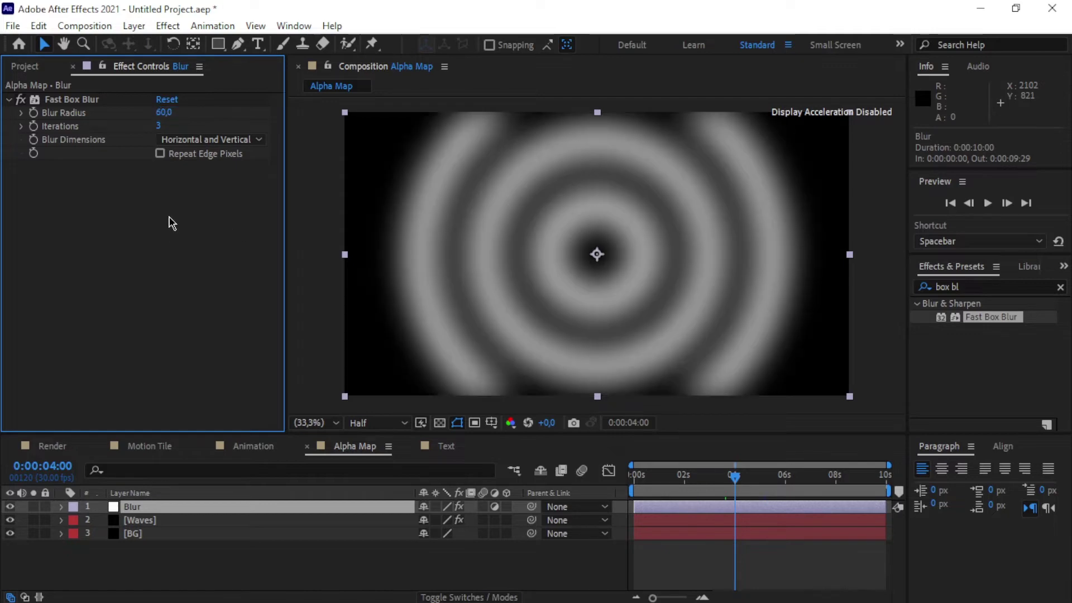
{"action": "left_click", "coordinate": [157, 127]}
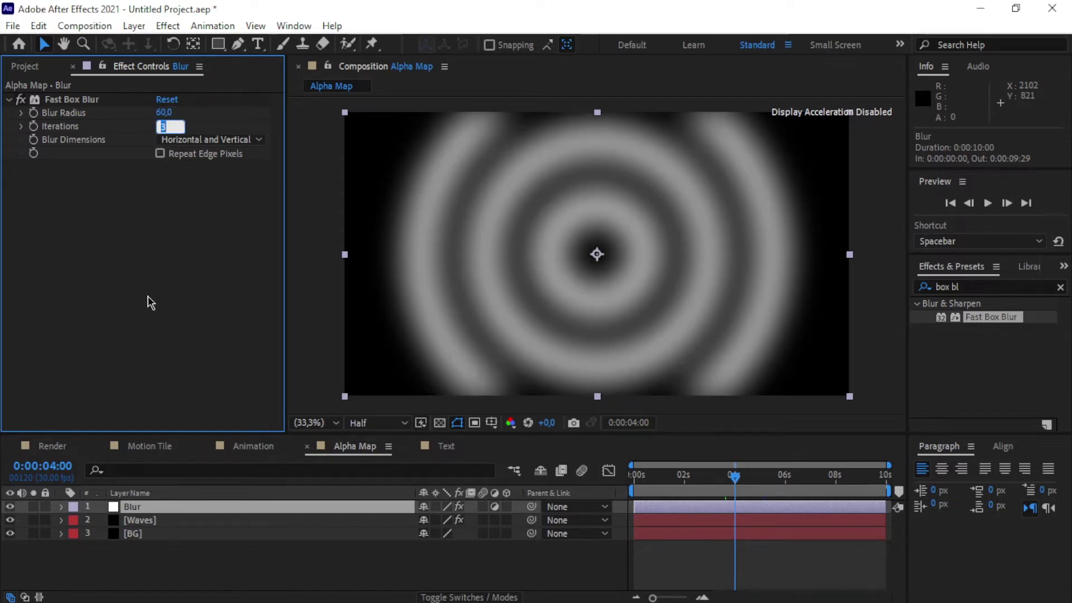
{"action": "key", "text": "Return"}
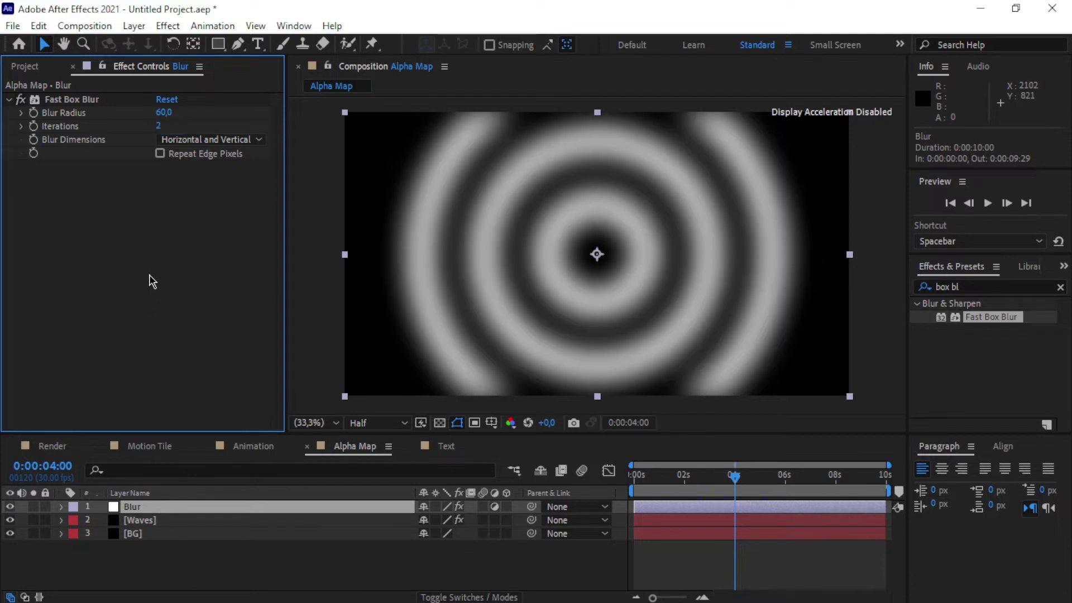
{"action": "left_click", "coordinate": [159, 155]}
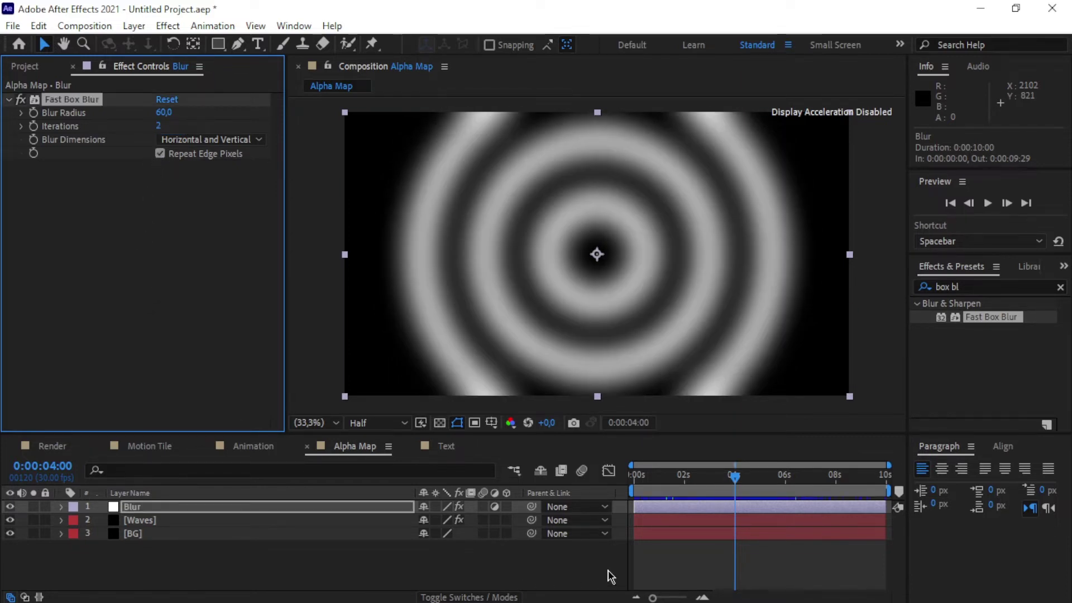
{"action": "left_click_drag", "start_coordinate": [734, 477], "coordinate": [713, 483]}
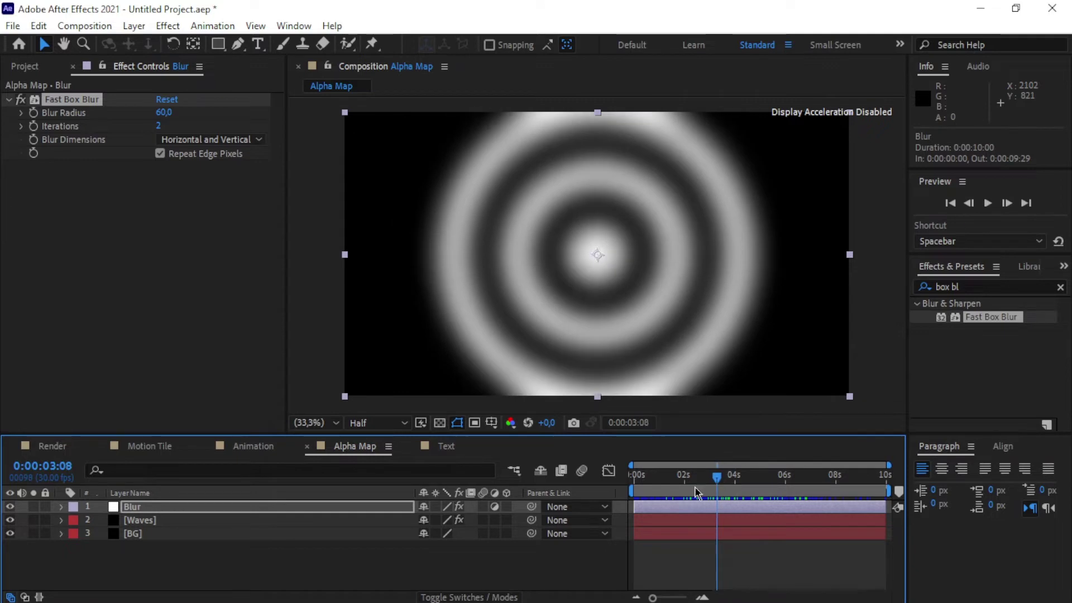
{"action": "left_click", "coordinate": [334, 567]}
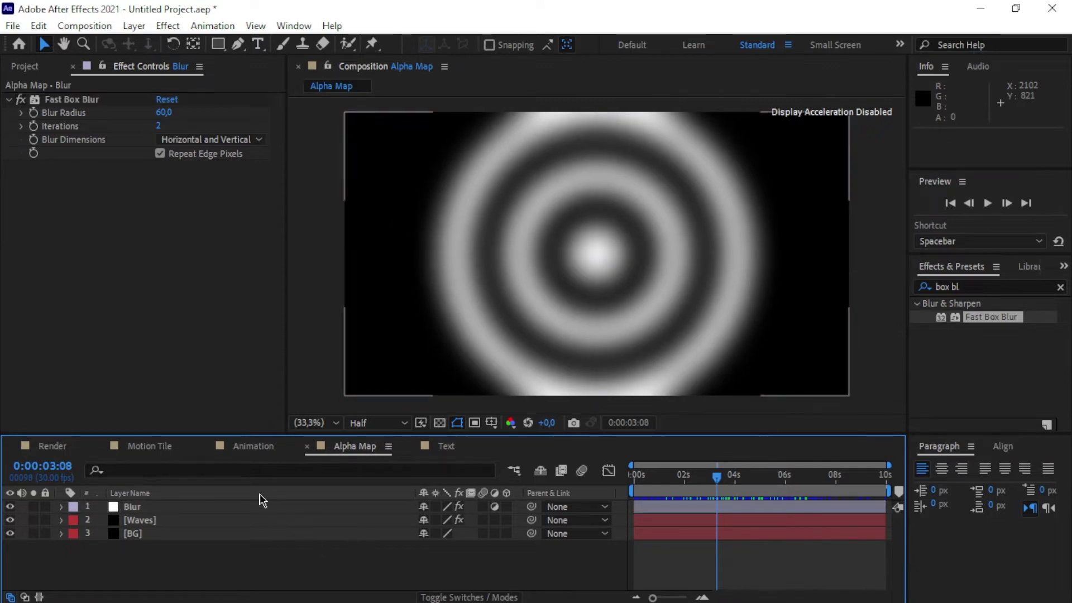
Step: Open the Animation composition and add the Alpha Map and Motion Tile compositions to it as layers
{"action": "left_click", "coordinate": [253, 447]}
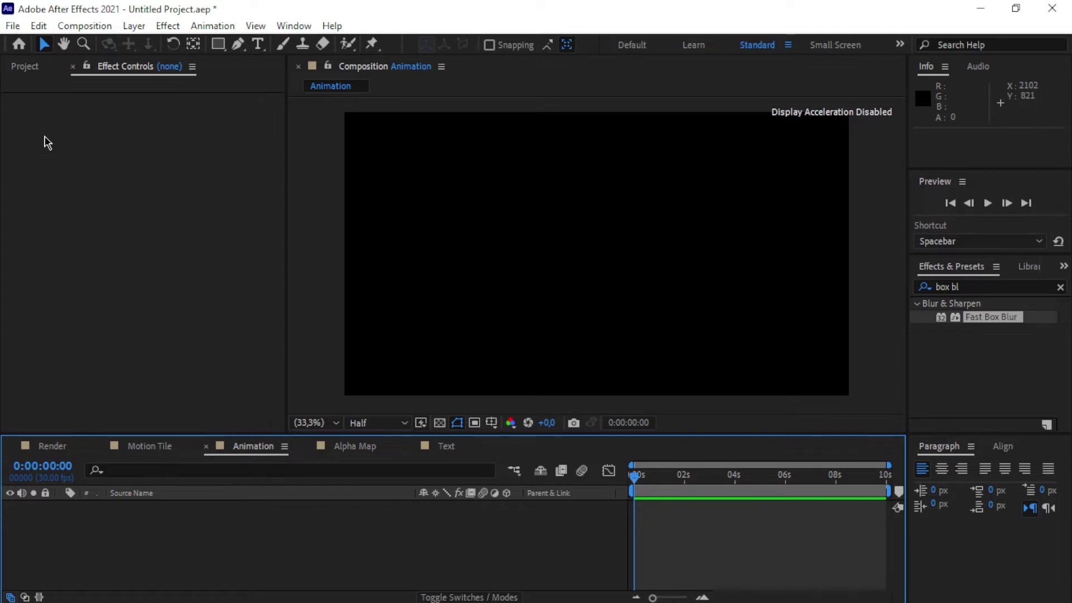
{"action": "left_click", "coordinate": [31, 67]}
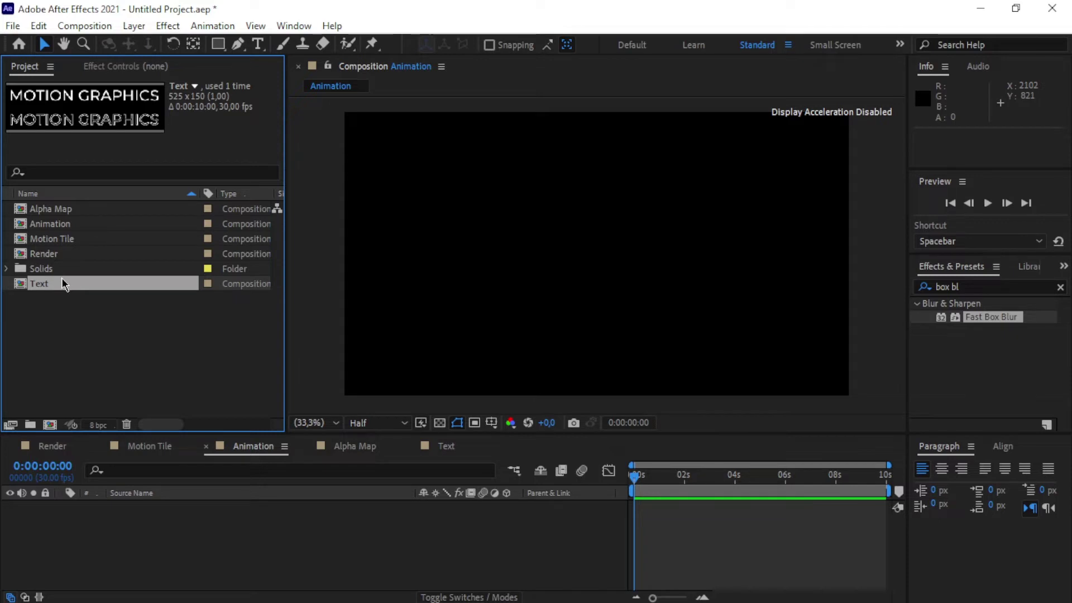
{"action": "left_click", "coordinate": [63, 211]}
{"action": "left_click_drag", "start_coordinate": [62, 209], "coordinate": [76, 511]}
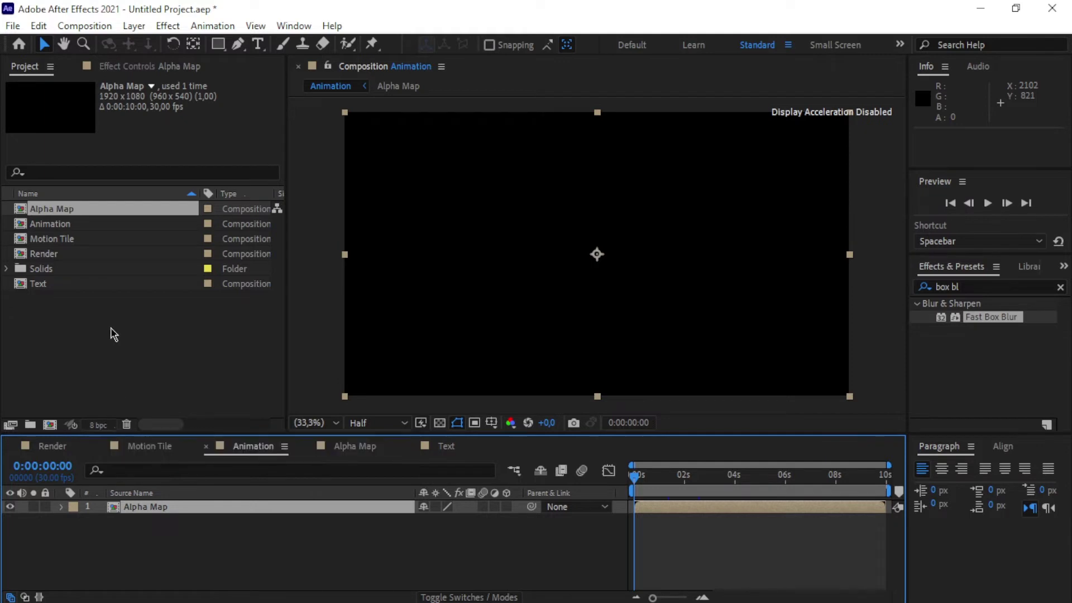
{"action": "left_click", "coordinate": [58, 244]}
{"action": "left_click_drag", "start_coordinate": [56, 242], "coordinate": [85, 518]}
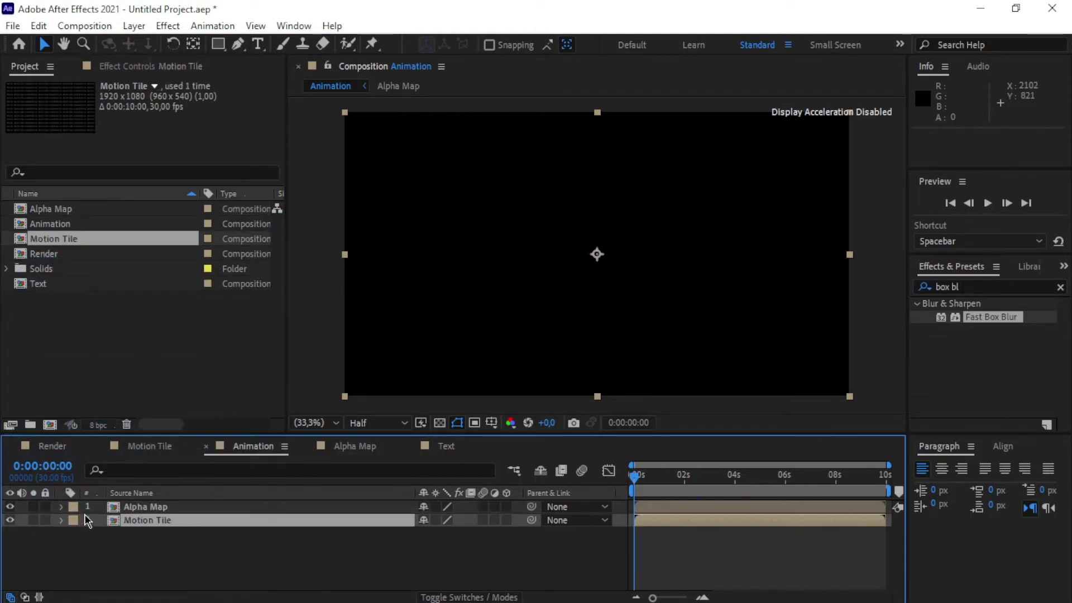
Step: Hide the Alpha Map layer and move it below the Motion Tile layer
{"action": "left_click", "coordinate": [145, 509]}
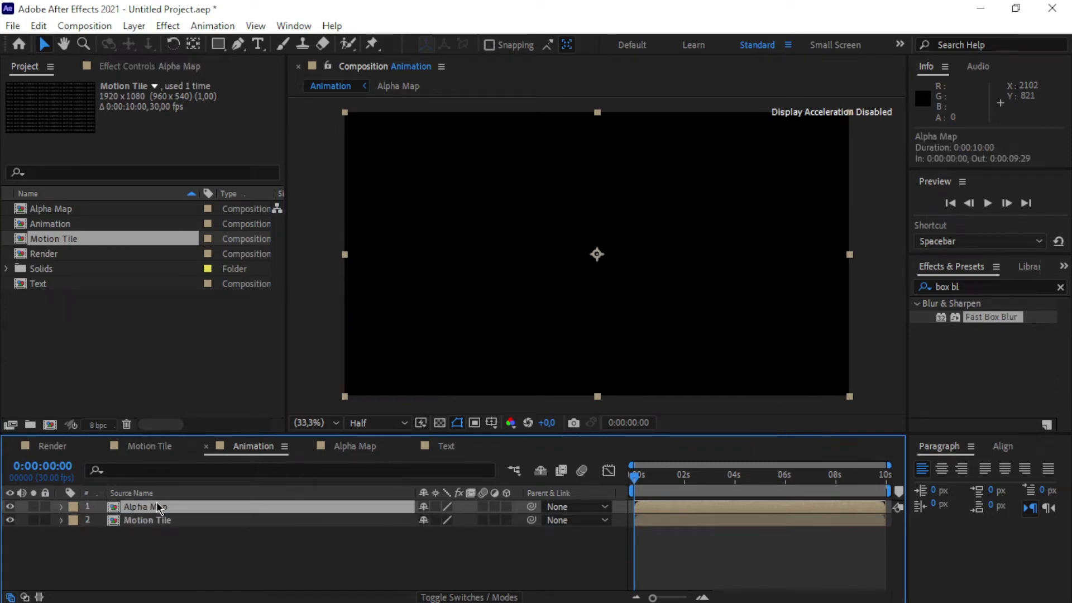
{"action": "left_click", "coordinate": [10, 507]}
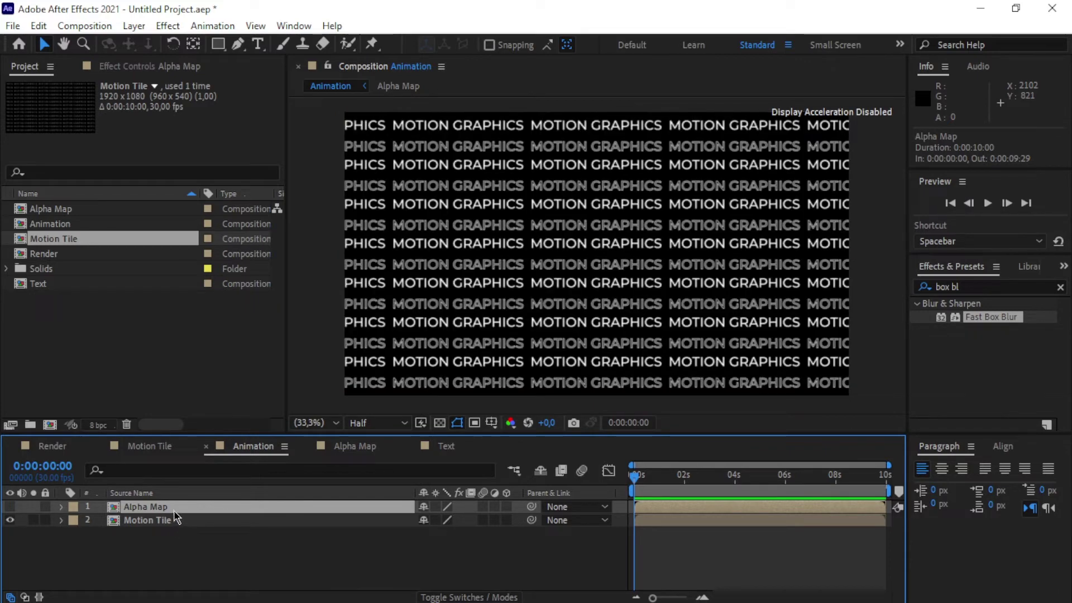
{"action": "left_click_drag", "start_coordinate": [173, 512], "coordinate": [168, 525]}
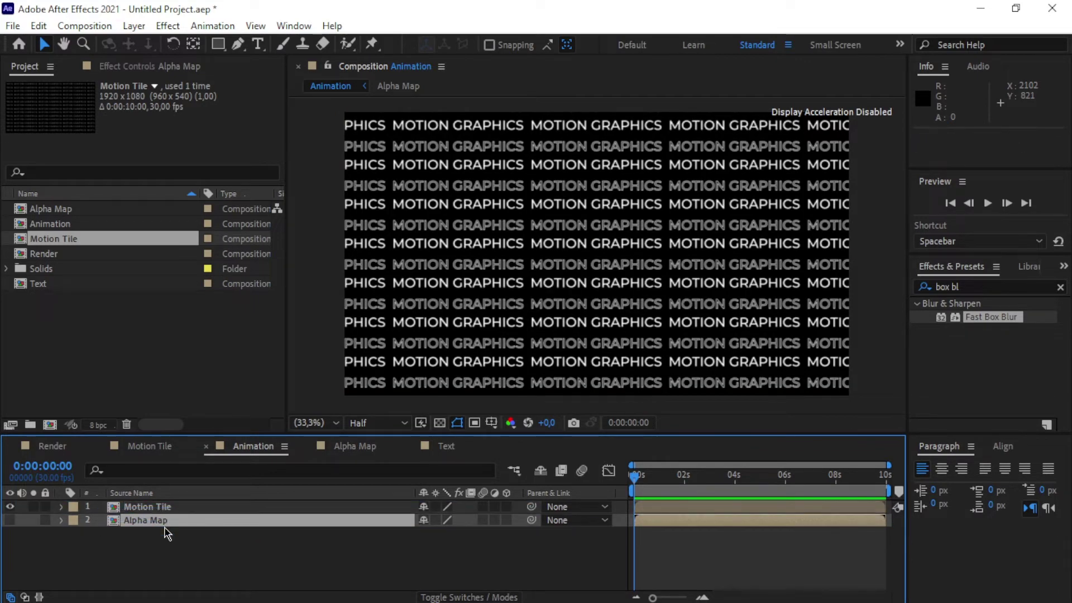
Step: Create an adjustment layer above Motion Tile in the Animation composition and name it caustics
{"action": "right_click", "coordinate": [206, 563]}
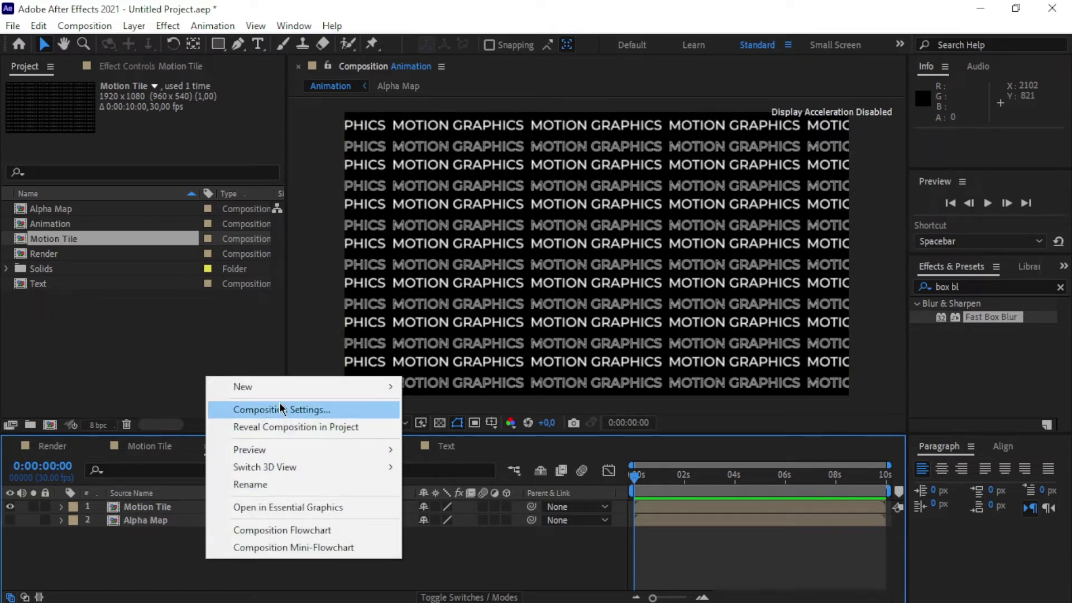
{"action": "mouse_move", "coordinate": [292, 394]}
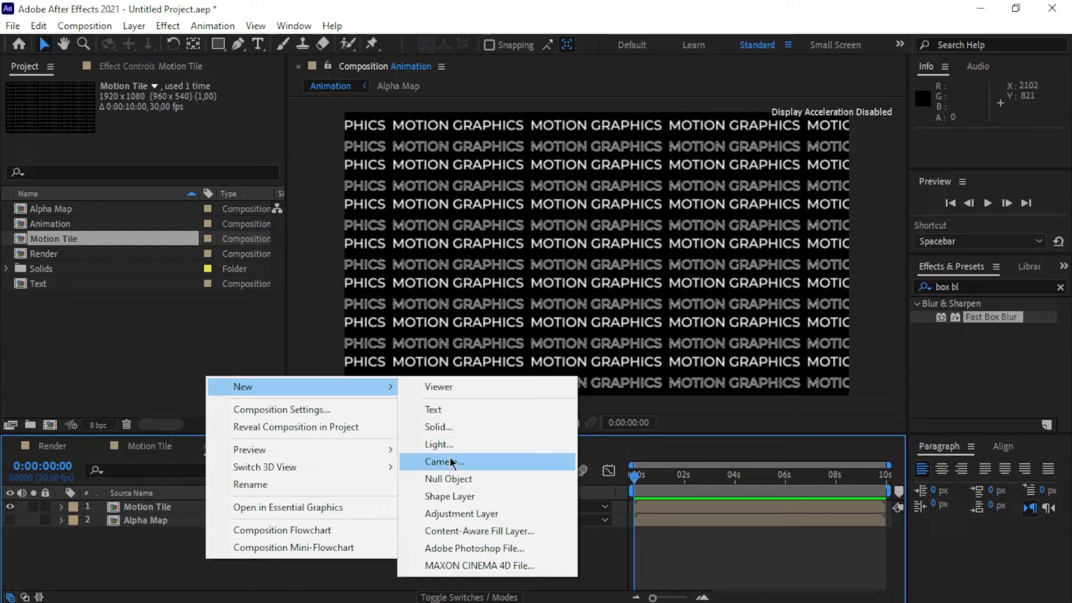
{"action": "left_click", "coordinate": [455, 513]}
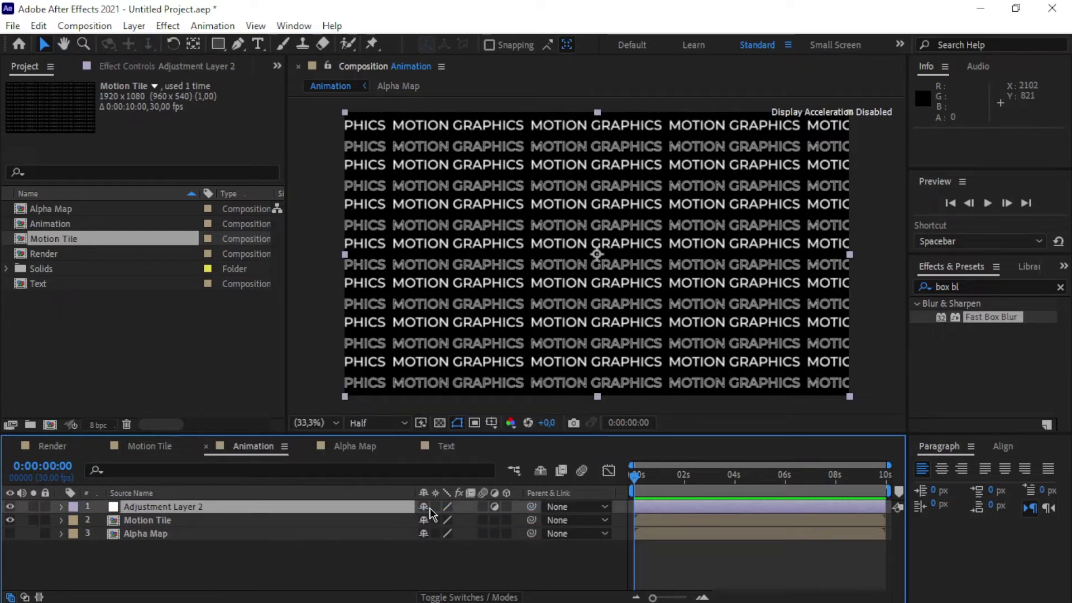
{"action": "key", "text": "Return"}
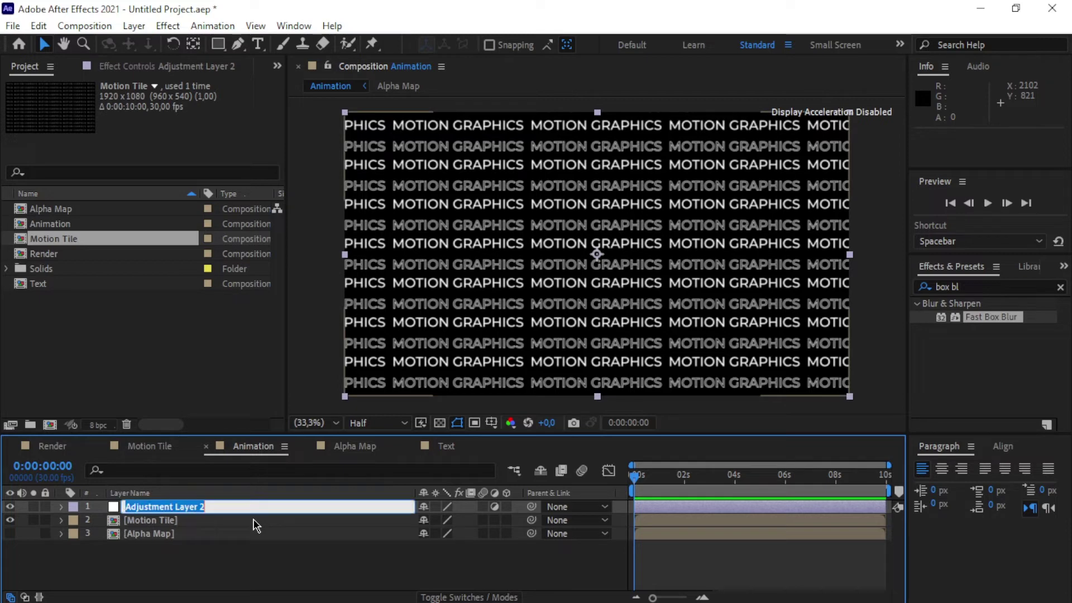
{"action": "type", "text": "ca"}
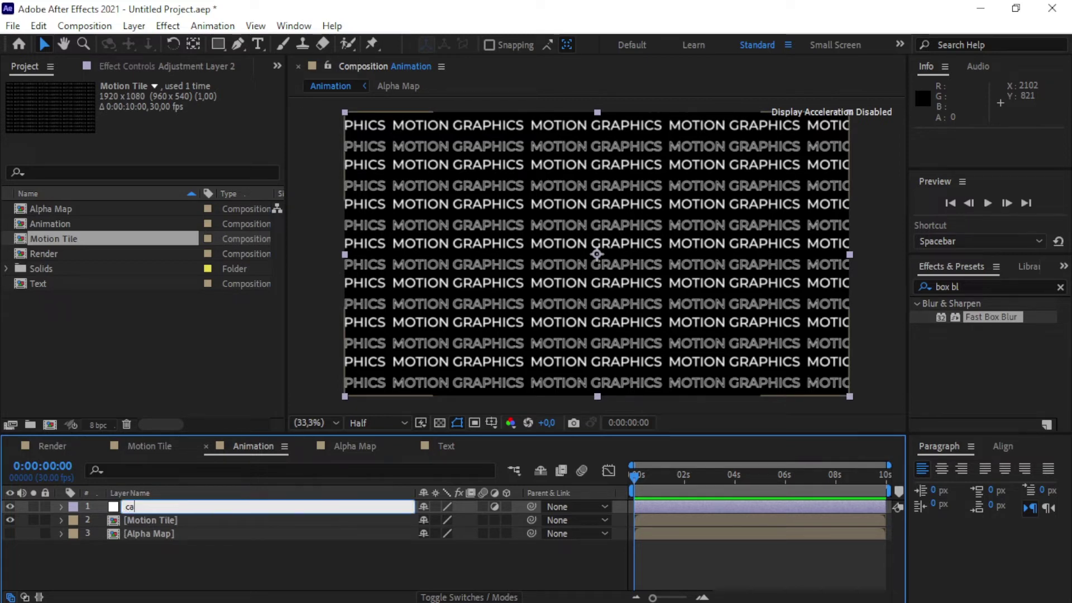
{"action": "type", "text": "ustics"}
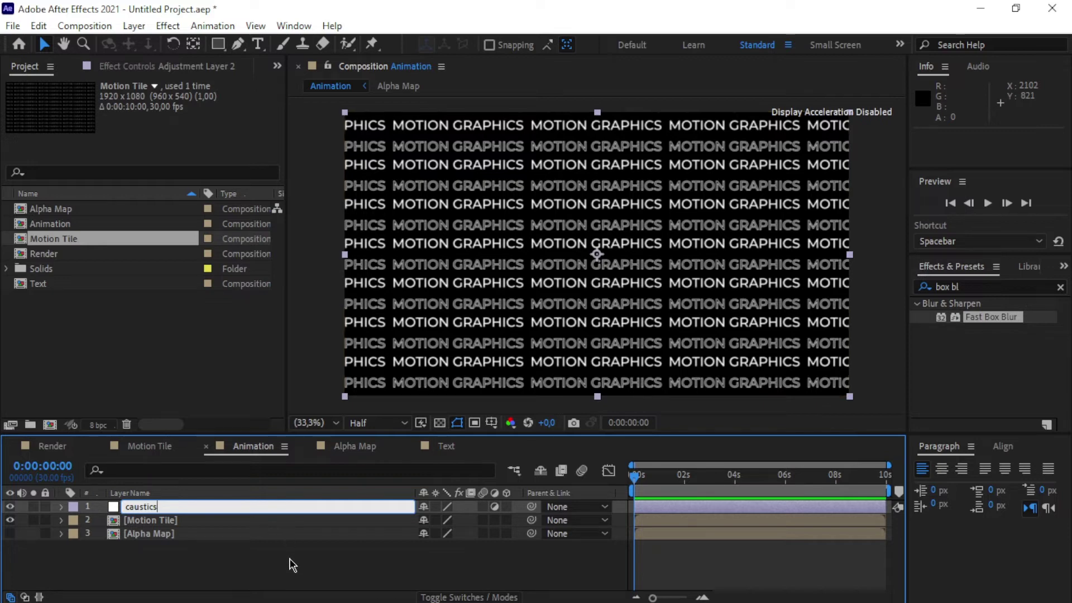
{"action": "left_click", "coordinate": [287, 579]}
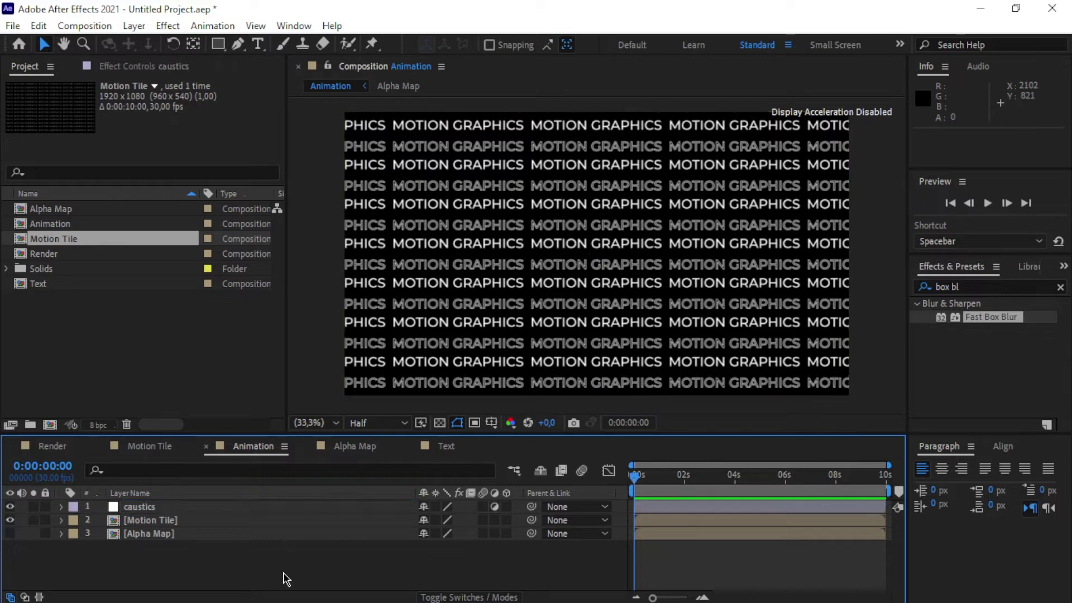
Step: Find the Caustics effect by searching for "caust" and apply it to the caustics adjustment layer
{"action": "left_click", "coordinate": [178, 508]}
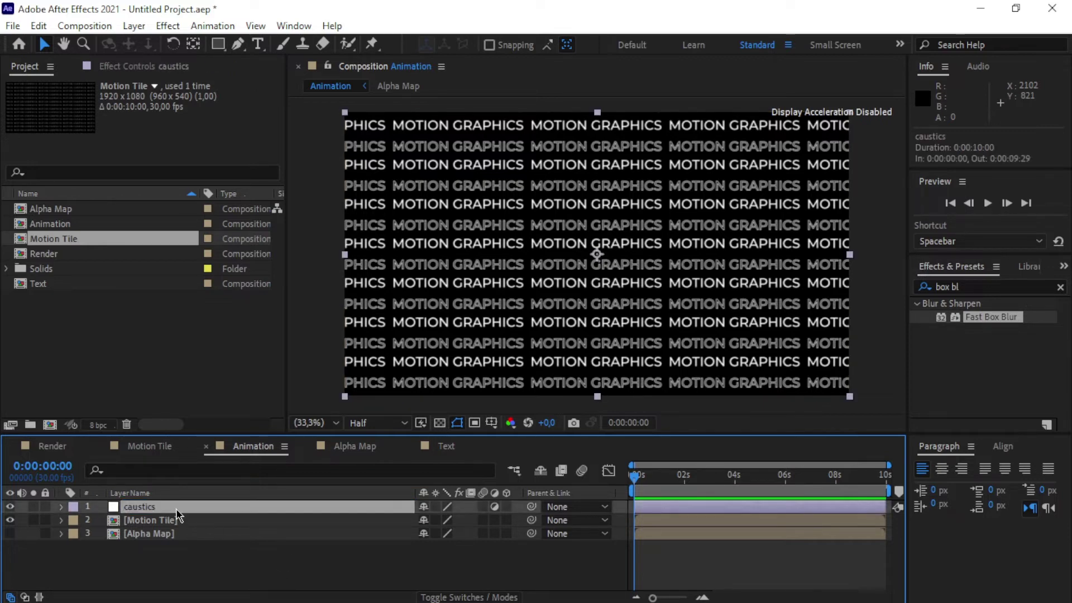
{"action": "left_click", "coordinate": [1060, 287]}
{"action": "left_click", "coordinate": [1011, 283]}
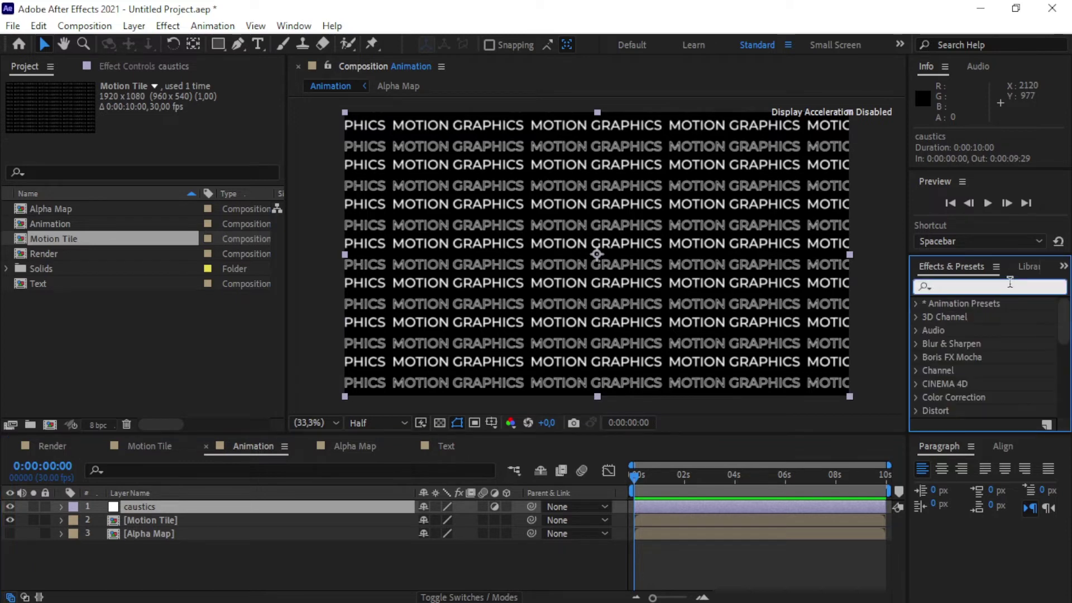
{"action": "type", "text": "caust"}
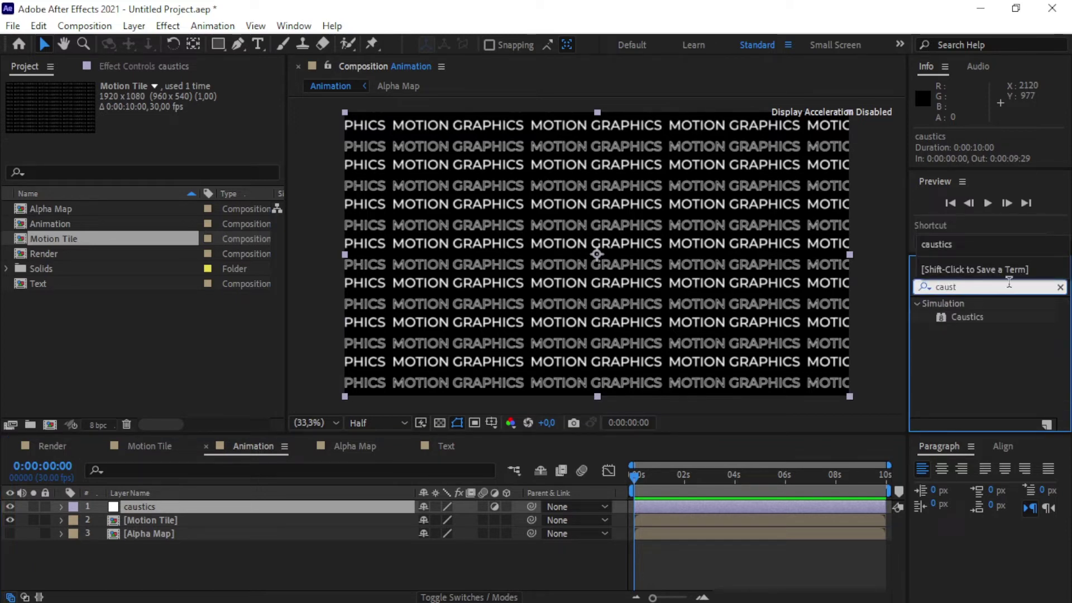
{"action": "left_click", "coordinate": [972, 316]}
{"action": "left_click_drag", "start_coordinate": [971, 316], "coordinate": [339, 508]}
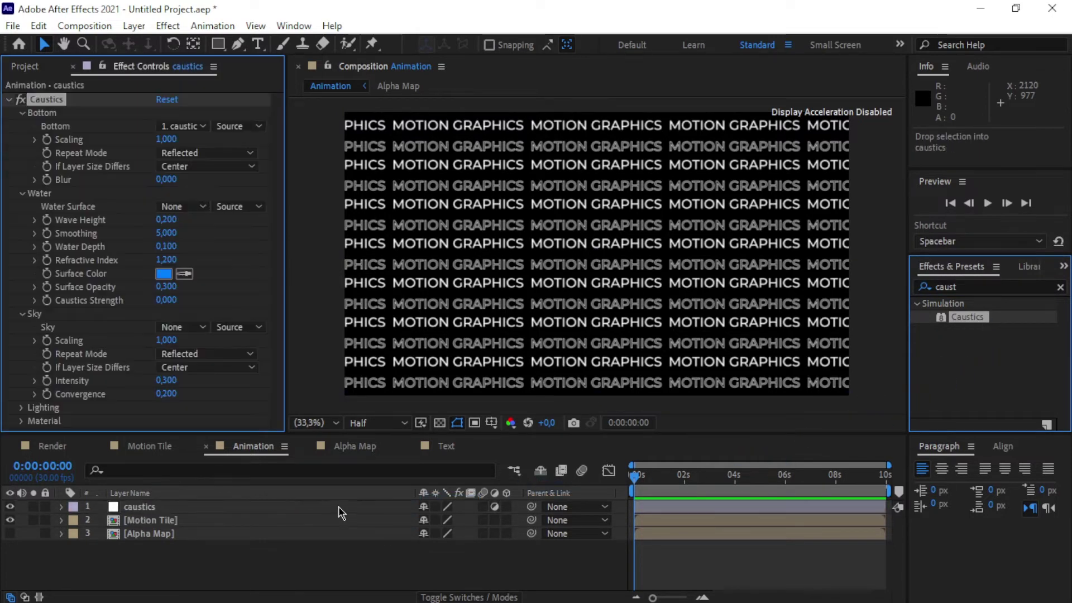
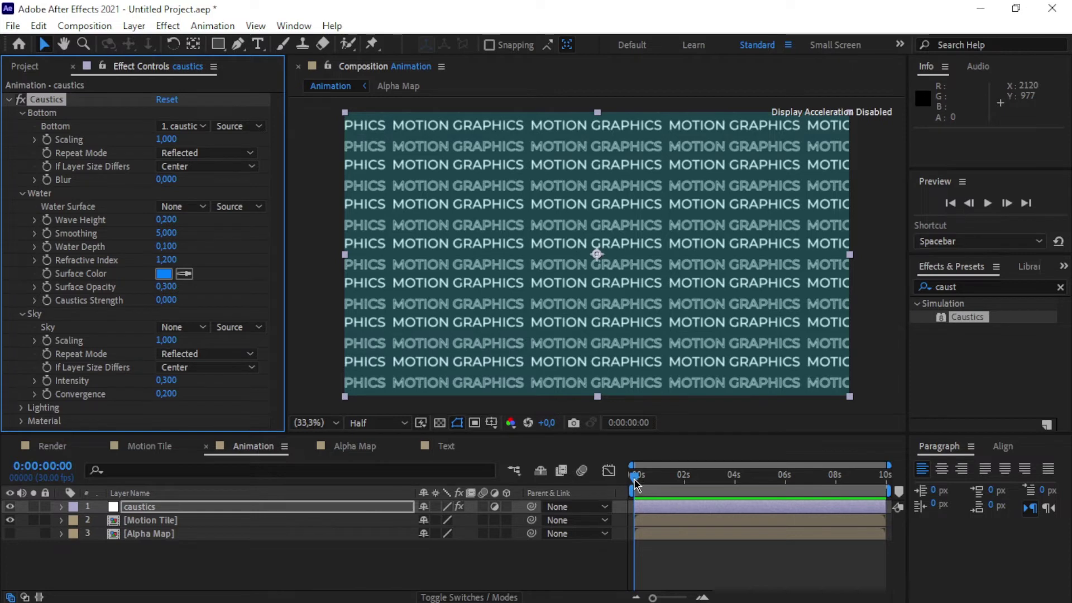
Step: Use the Alpha Map layer as the Caustics Water Surface and preview the distortion up to 0:00:04:05
{"action": "left_click_drag", "start_coordinate": [635, 481], "coordinate": [715, 485]}
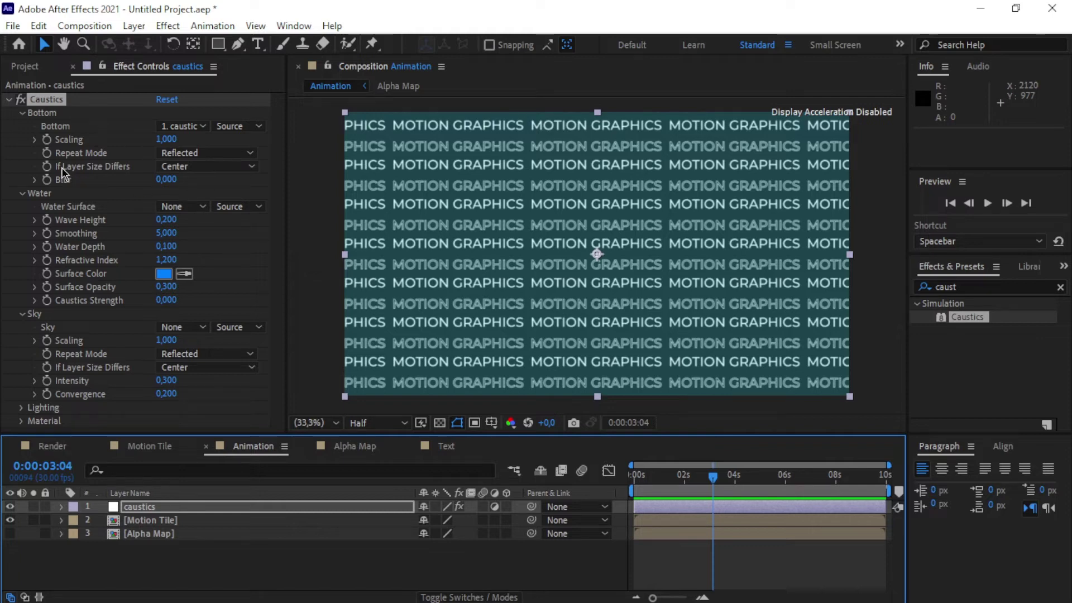
{"action": "left_click", "coordinate": [188, 209]}
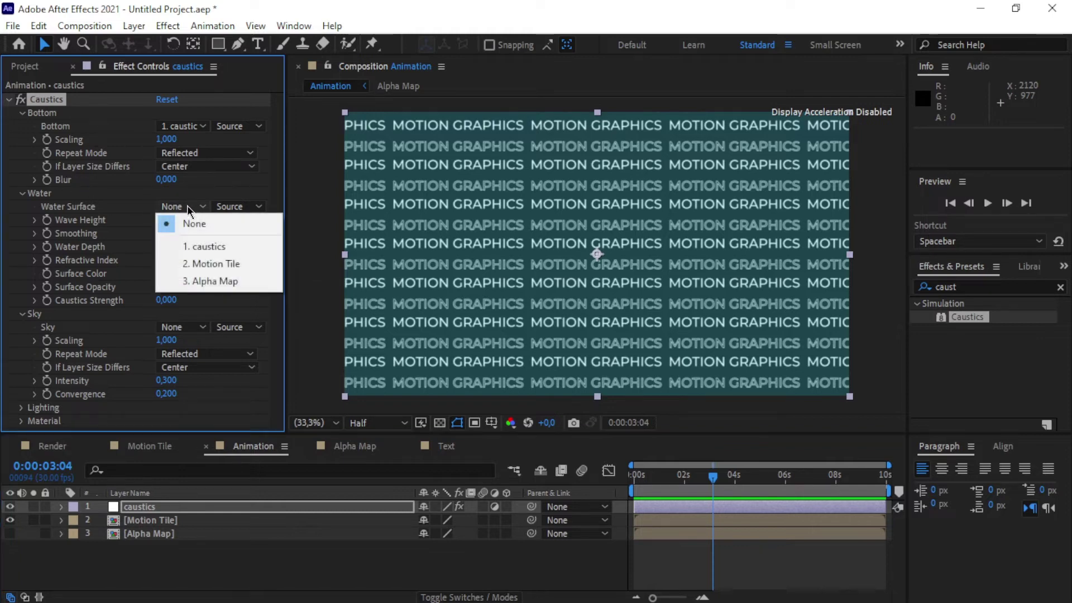
{"action": "left_click", "coordinate": [214, 280]}
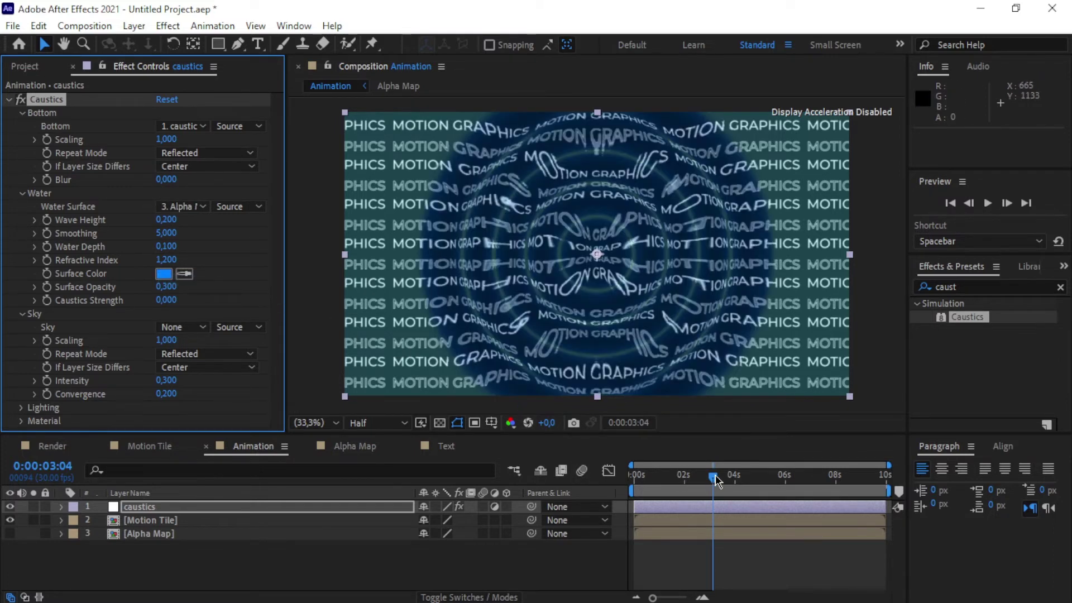
{"action": "left_click_drag", "start_coordinate": [717, 481], "coordinate": [739, 486]}
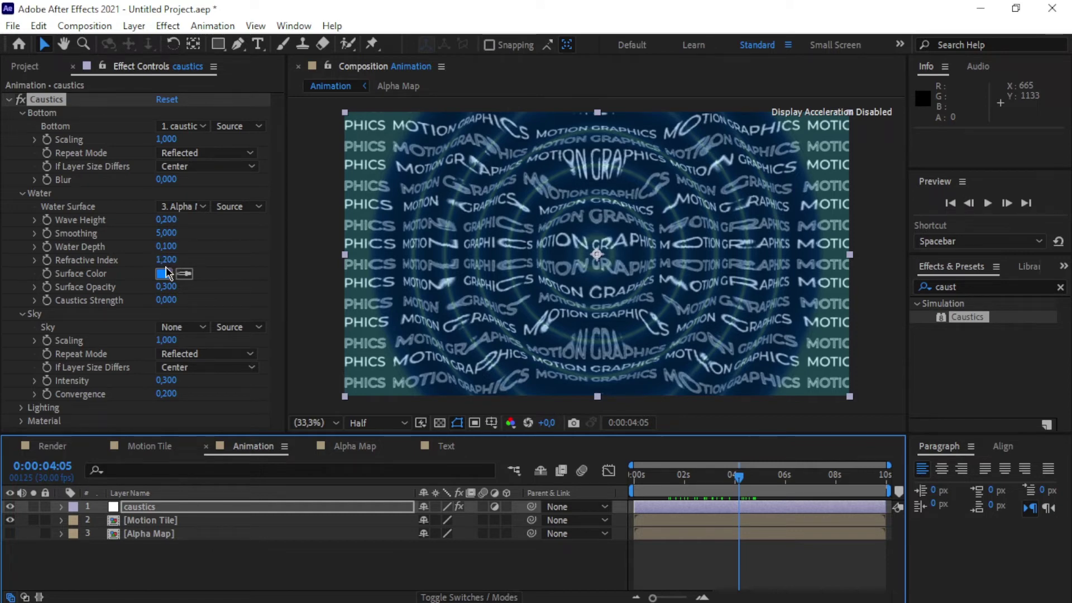
Step: Set the Caustics effect's Refractive Index to 1.1 and its Surface Color to white (FFFFFF)
{"action": "left_click", "coordinate": [163, 258]}
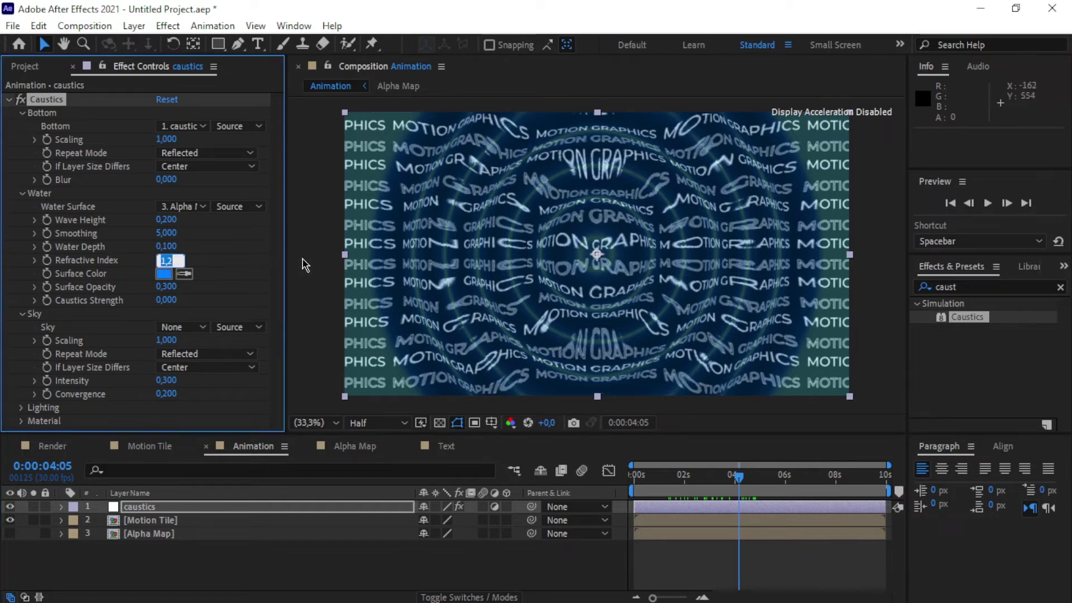
{"action": "type", "text": "1"}
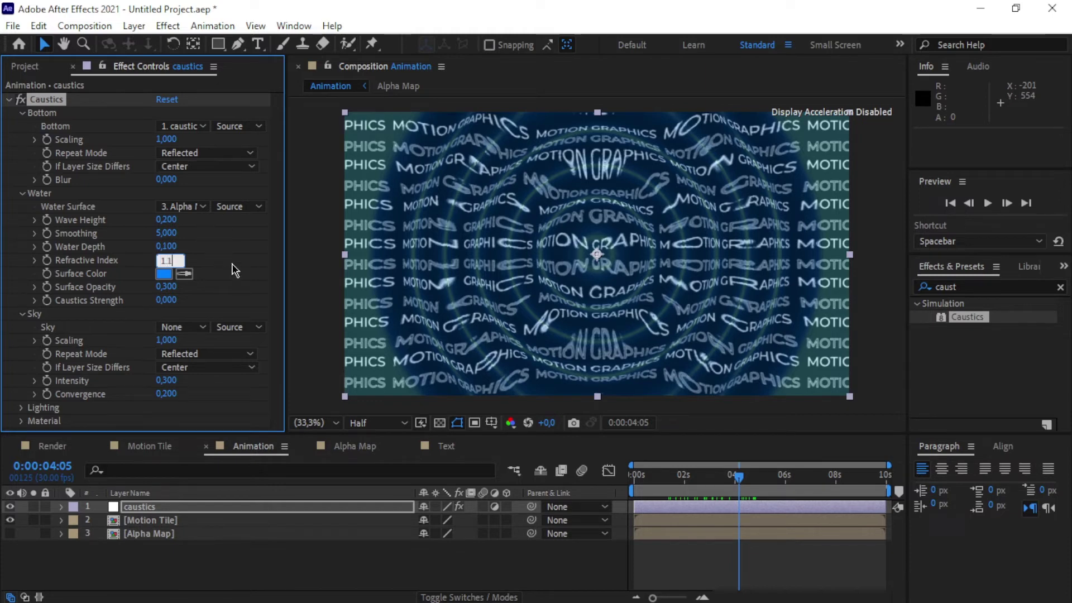
{"action": "left_click", "coordinate": [270, 267]}
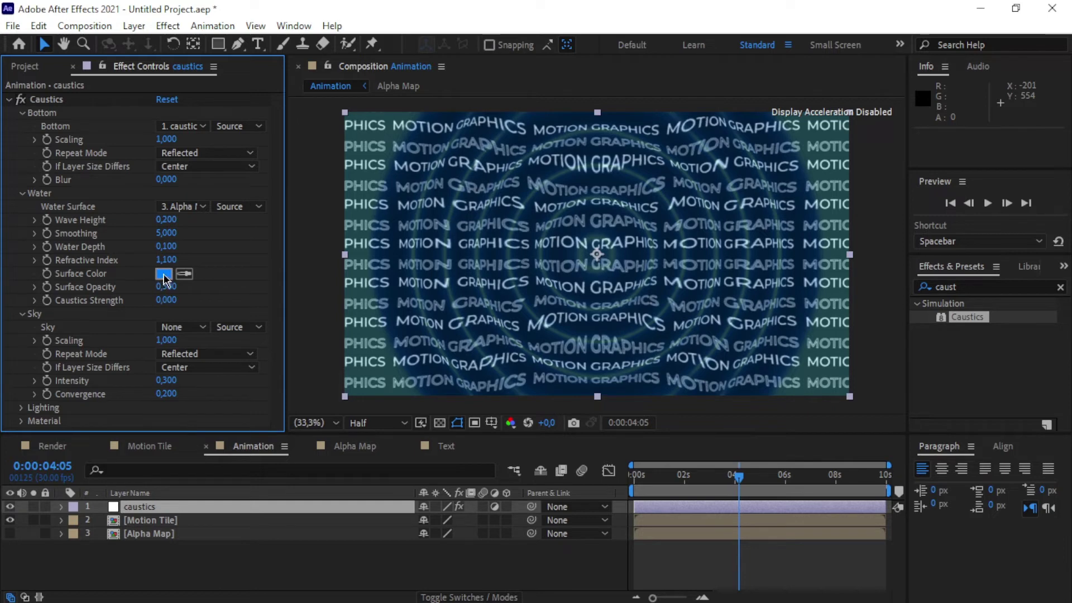
{"action": "left_click", "coordinate": [164, 274]}
{"action": "left_click", "coordinate": [238, 219]}
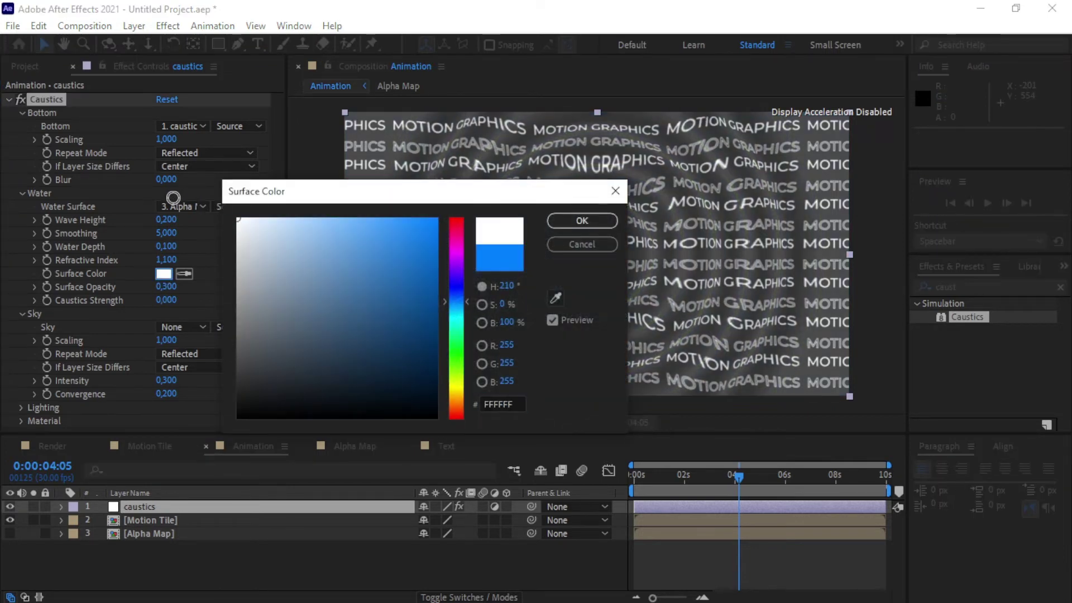
{"action": "left_click", "coordinate": [582, 221]}
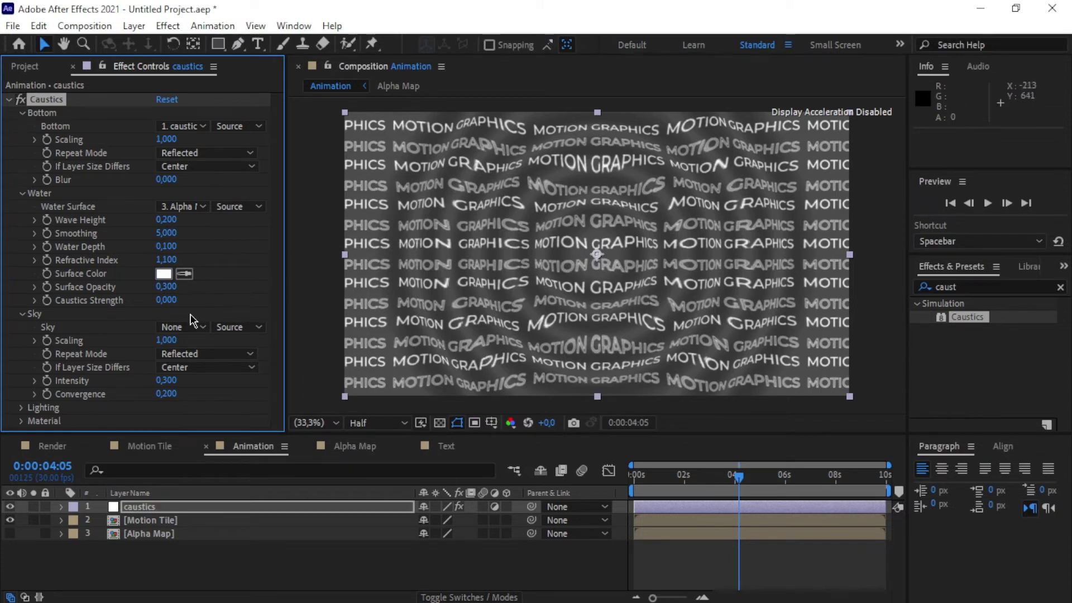
Step: Set the Caustics effect's Surface Opacity to 0.1 and Caustics Strength to 1, and preview the result at 0:00:04:19
{"action": "left_click", "coordinate": [166, 287]}
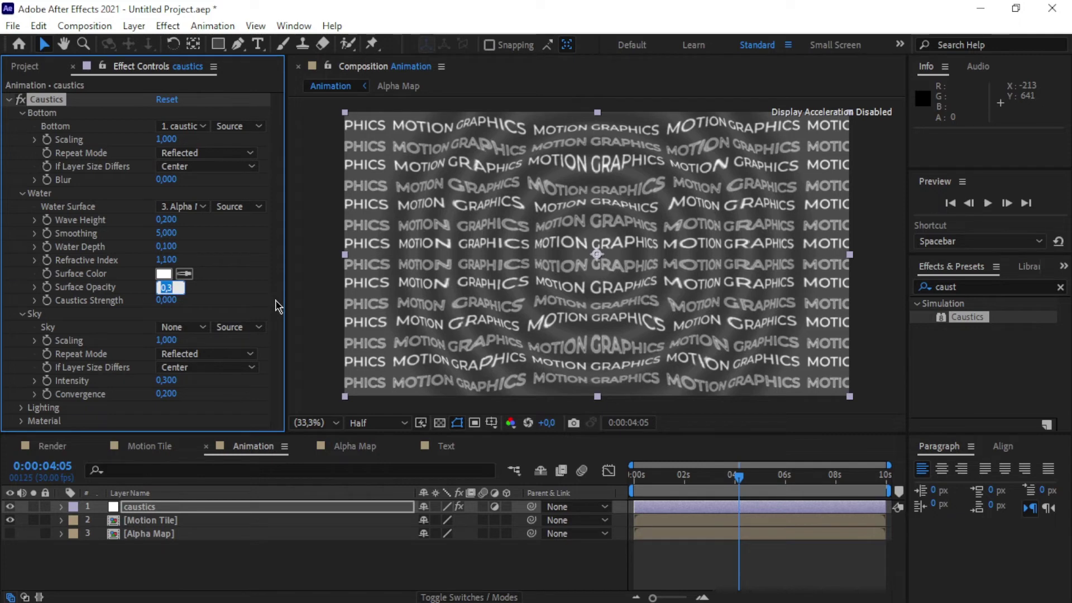
{"action": "type", "text": "0.1"}
{"action": "key", "text": "Return"}
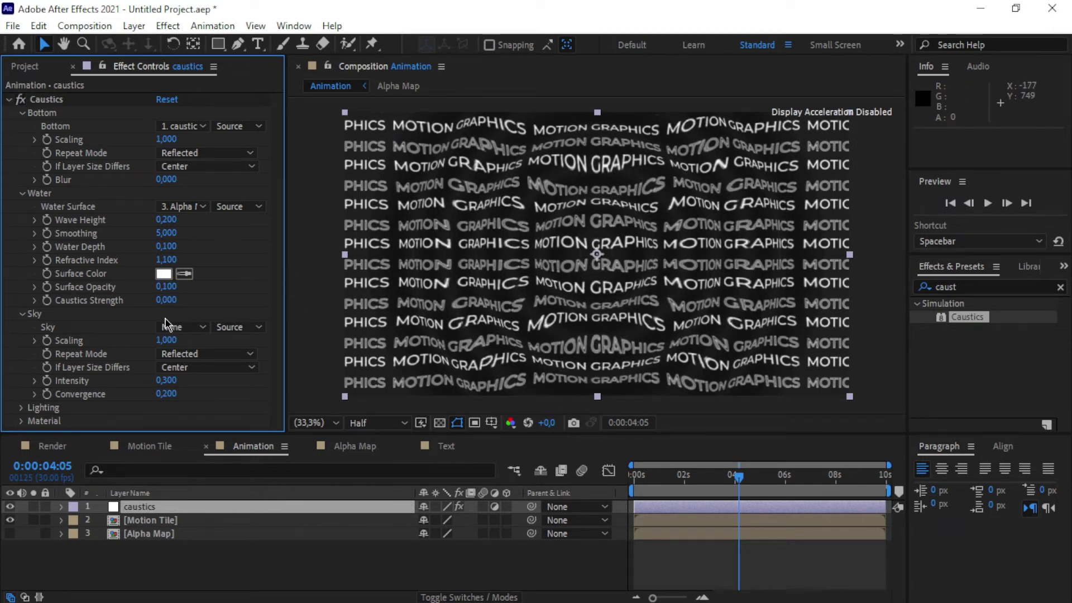
{"action": "left_click", "coordinate": [162, 301]}
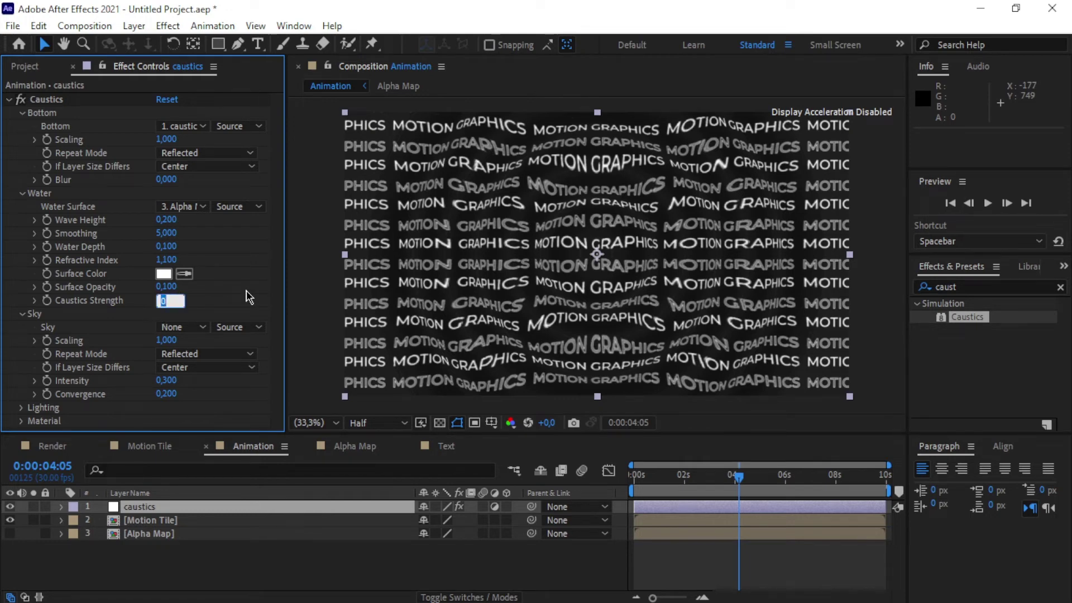
{"action": "key", "text": "slash"}
{"action": "key", "text": "comma"}
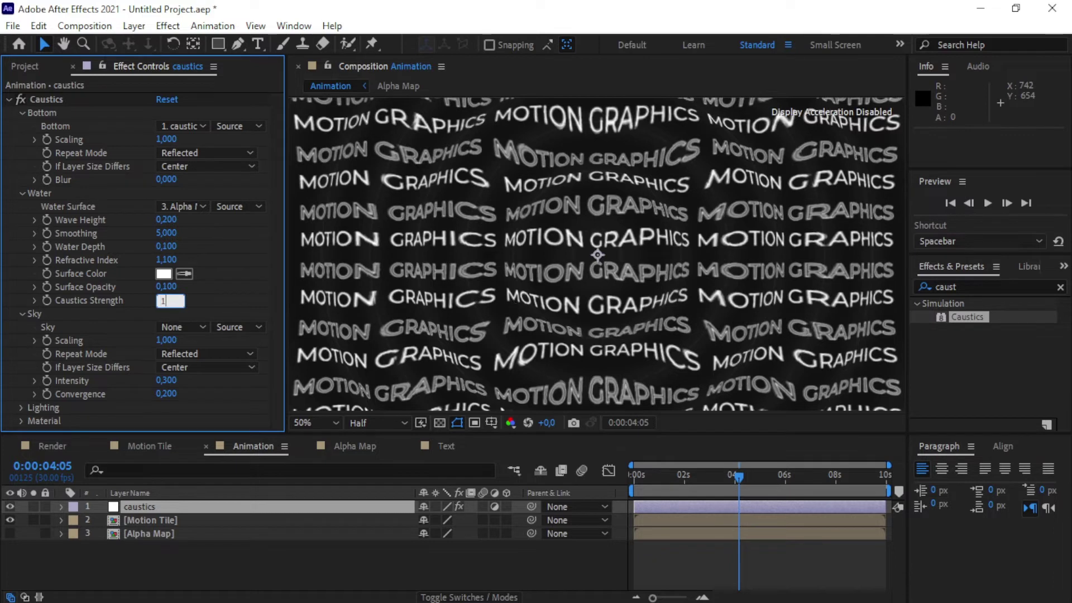
{"action": "type", "text": "1"}
{"action": "key", "text": "Return"}
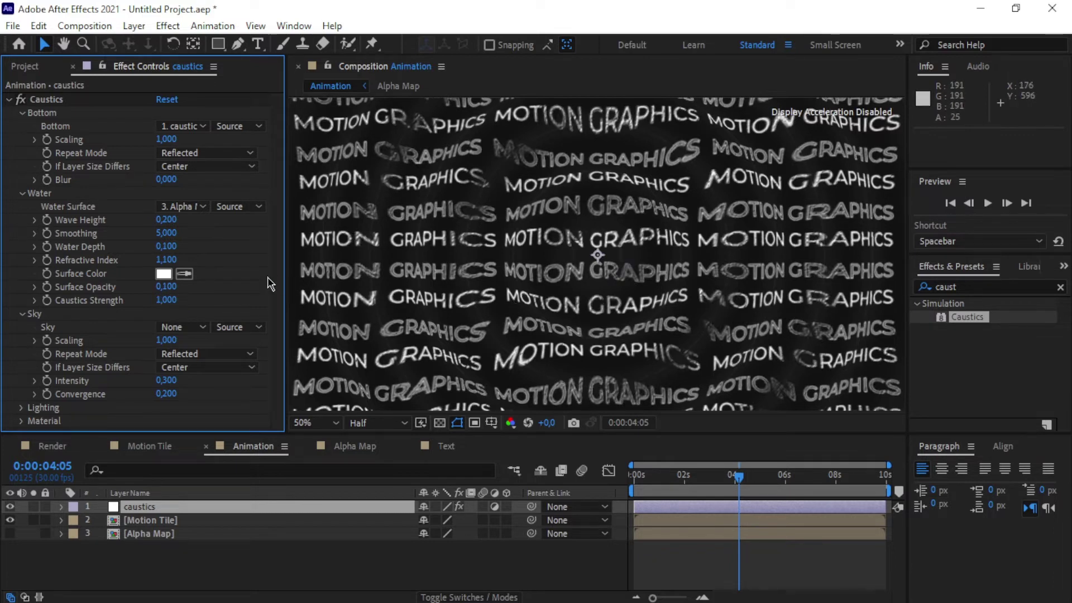
{"action": "key", "text": "comma"}
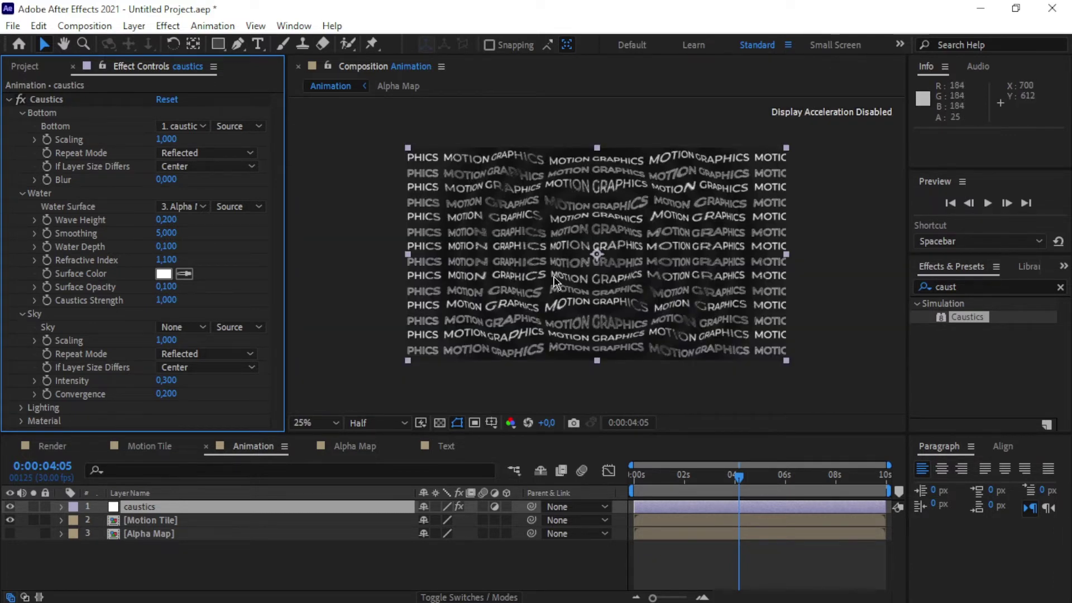
{"action": "mouse_move", "coordinate": [741, 481]}
{"action": "left_mouse_down"}
{"action": "mouse_move", "coordinate": [690, 486]}
{"action": "mouse_move", "coordinate": [758, 488]}
{"action": "mouse_move", "coordinate": [689, 484]}
{"action": "mouse_move", "coordinate": [751, 485]}
{"action": "left_mouse_up"}
{"action": "left_click", "coordinate": [312, 569]}
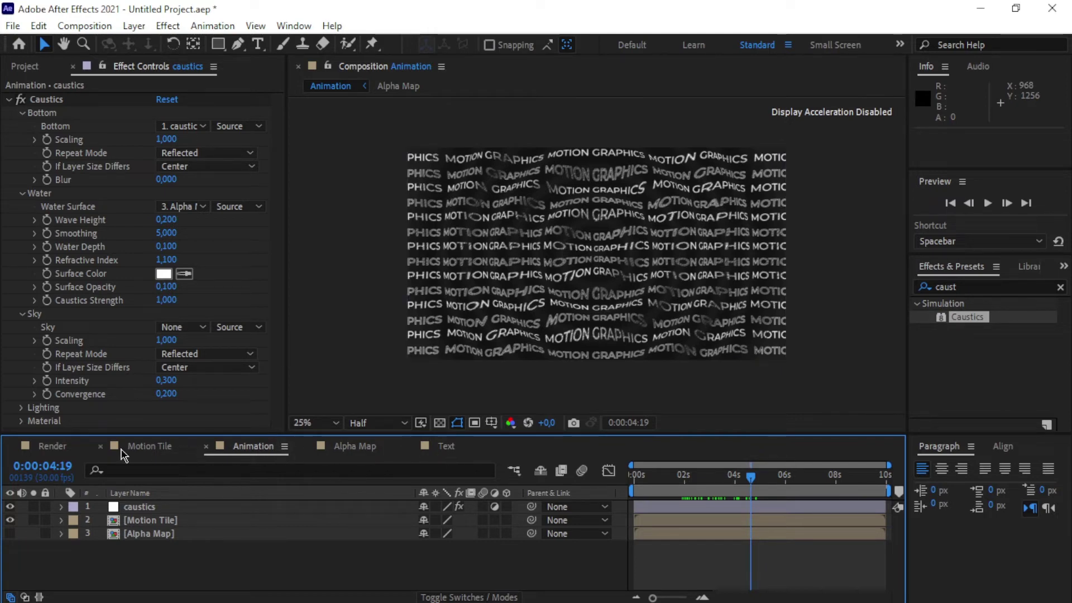
Step: Add the Animation composition as a layer in the Render composition and preview it up to 0:00:00:19
{"action": "left_click", "coordinate": [52, 447]}
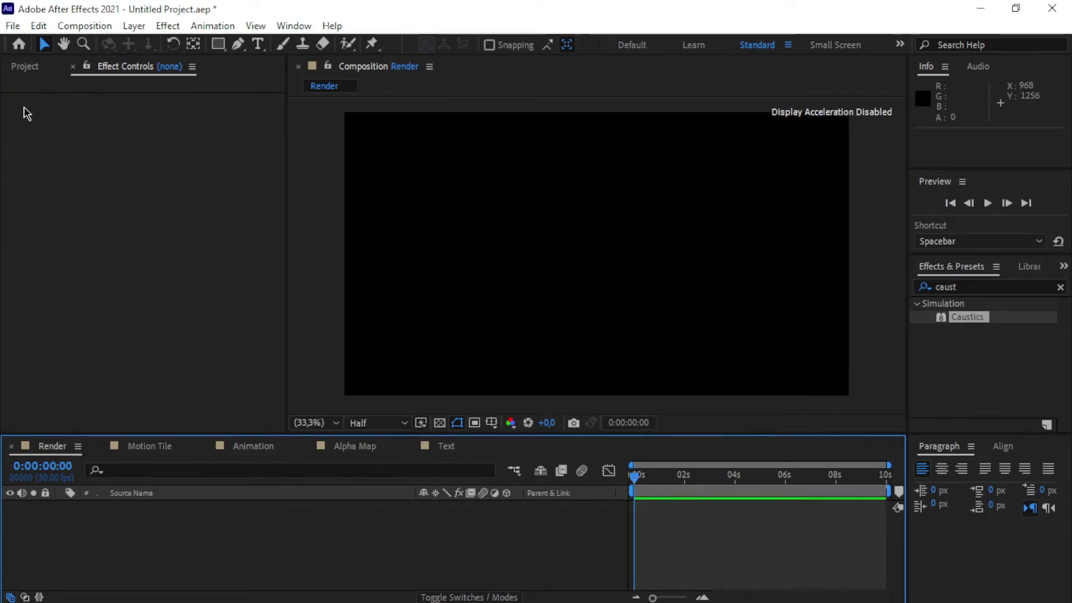
{"action": "left_click", "coordinate": [25, 67]}
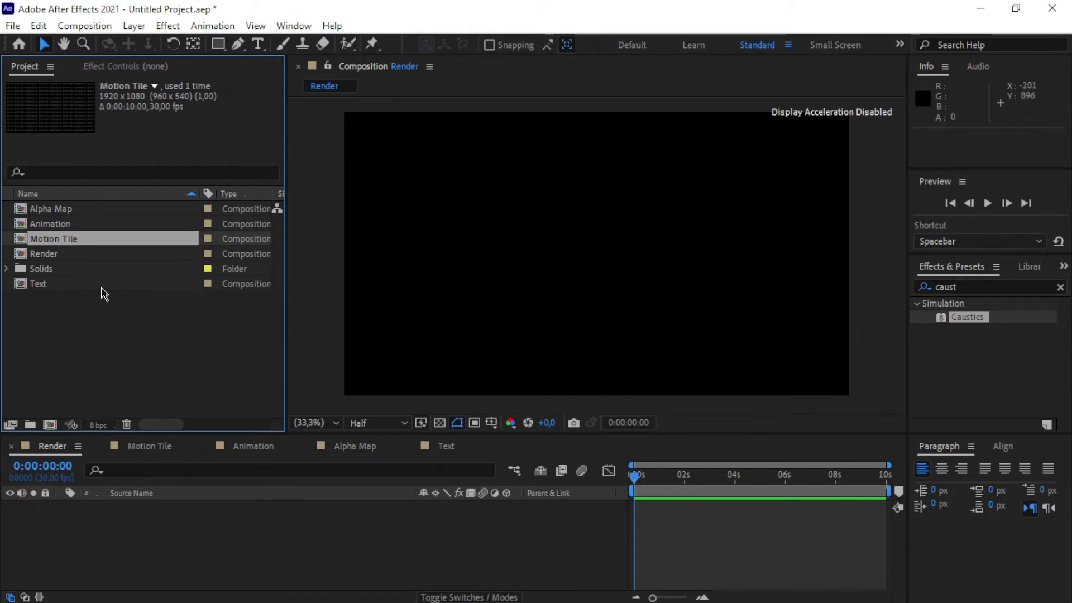
{"action": "left_click", "coordinate": [64, 223]}
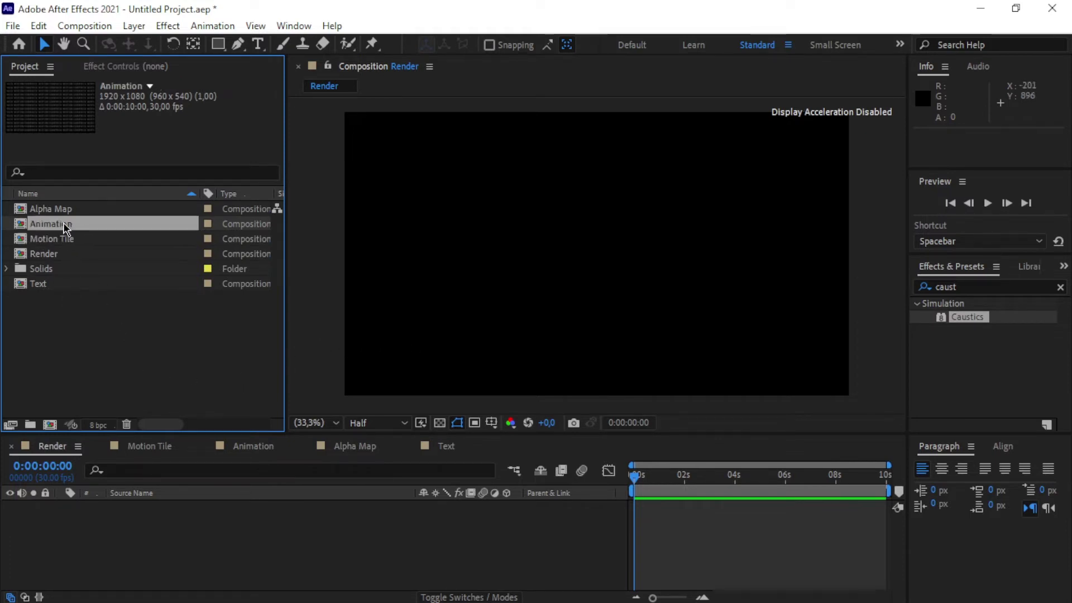
{"action": "left_click_drag", "start_coordinate": [62, 224], "coordinate": [78, 521]}
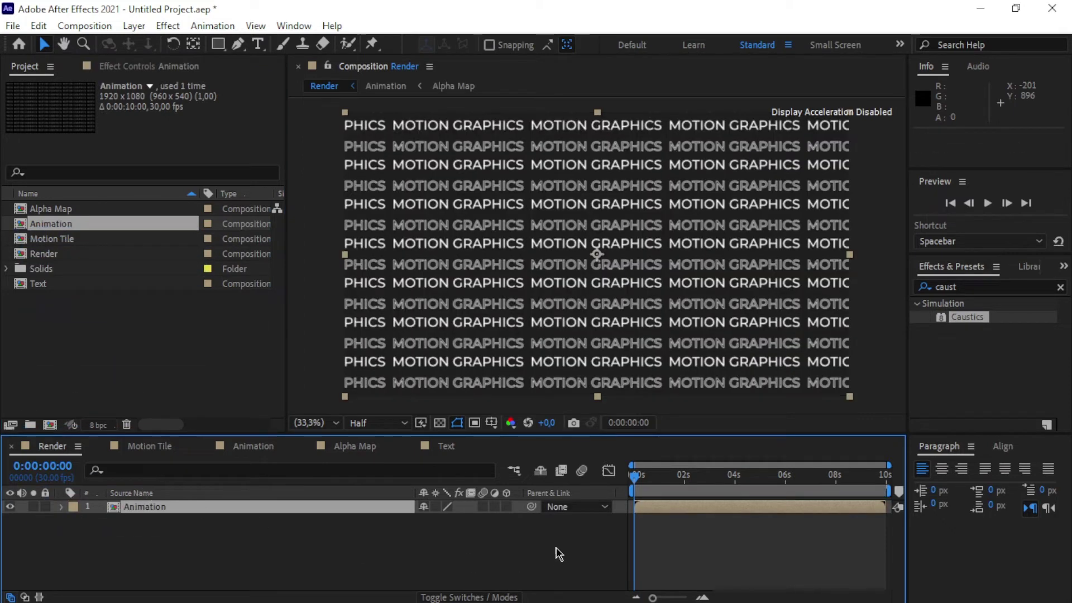
{"action": "mouse_move", "coordinate": [639, 481]}
{"action": "left_mouse_down"}
{"action": "mouse_move", "coordinate": [772, 478]}
{"action": "mouse_move", "coordinate": [650, 480]}
{"action": "left_mouse_up"}
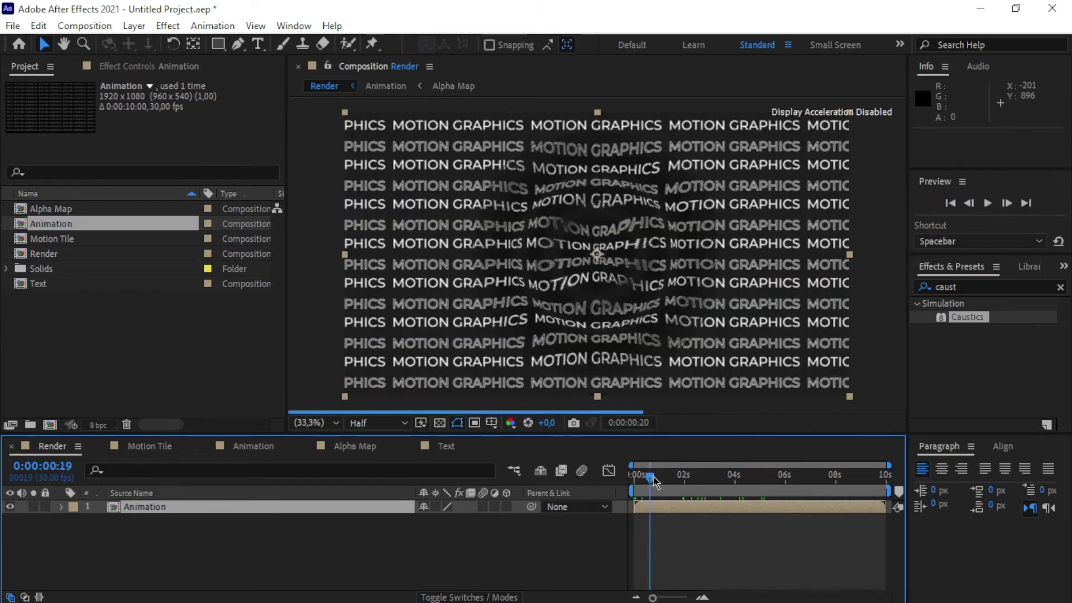
Step: Make the Animation layer in the Render composition 3D and preview the frame at 0:00:04:14
{"action": "left_click", "coordinate": [507, 507]}
{"action": "left_click", "coordinate": [347, 546]}
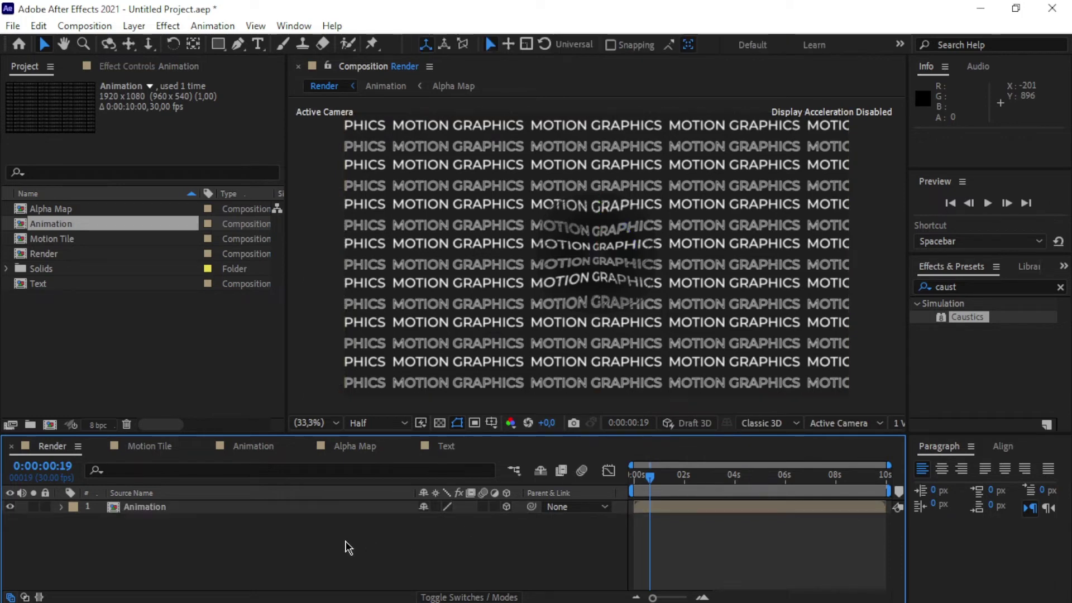
{"action": "left_click", "coordinate": [742, 475]}
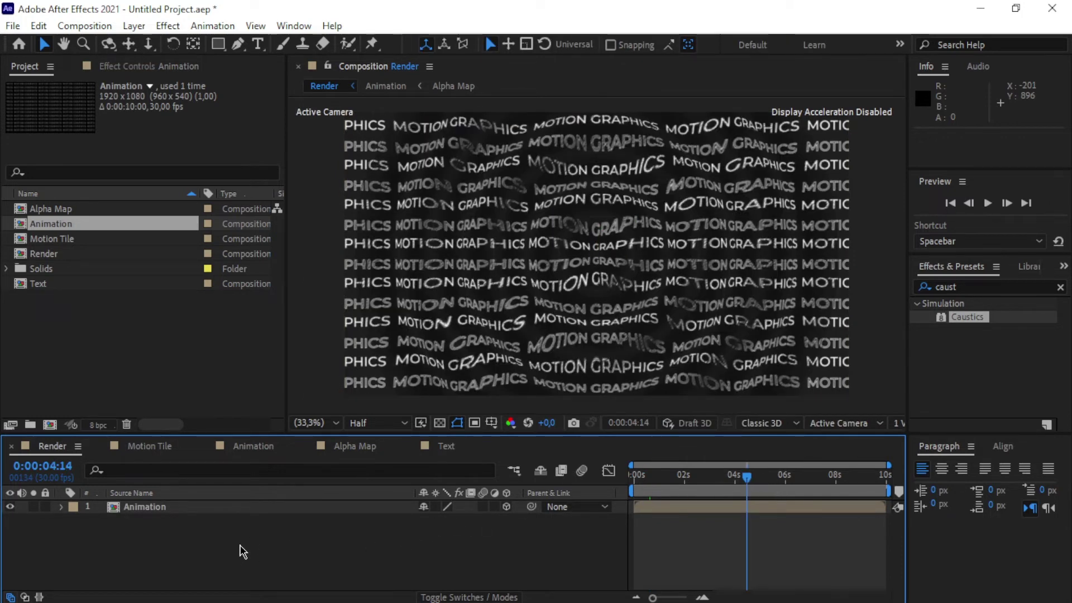
Step: Create a two-node camera with the 50mm preset in the Render composition and name it "cam"
{"action": "right_click", "coordinate": [254, 534]}
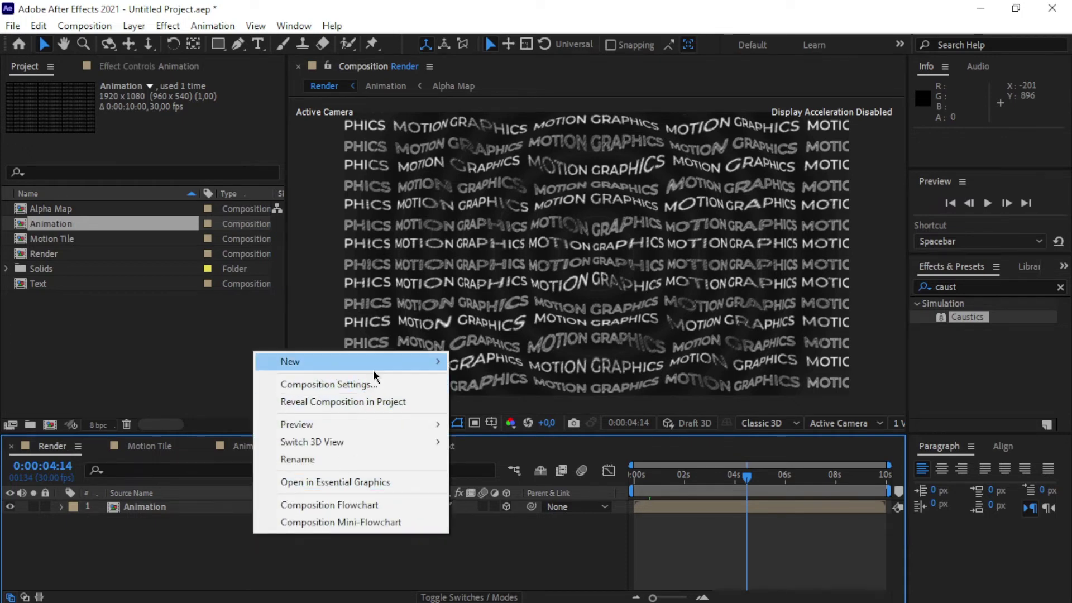
{"action": "mouse_move", "coordinate": [372, 363]}
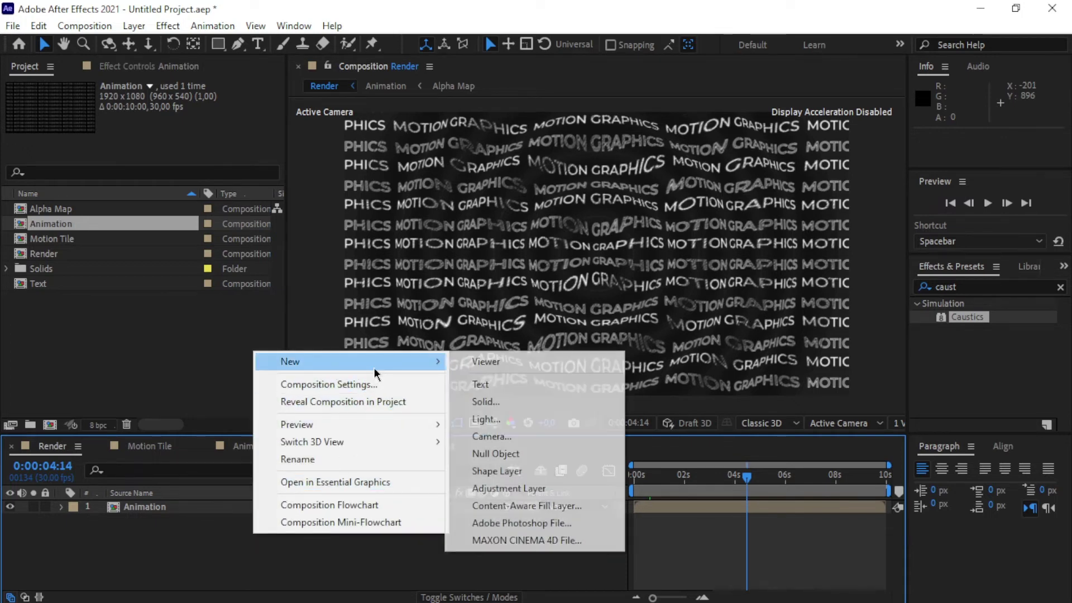
{"action": "left_click", "coordinate": [506, 438]}
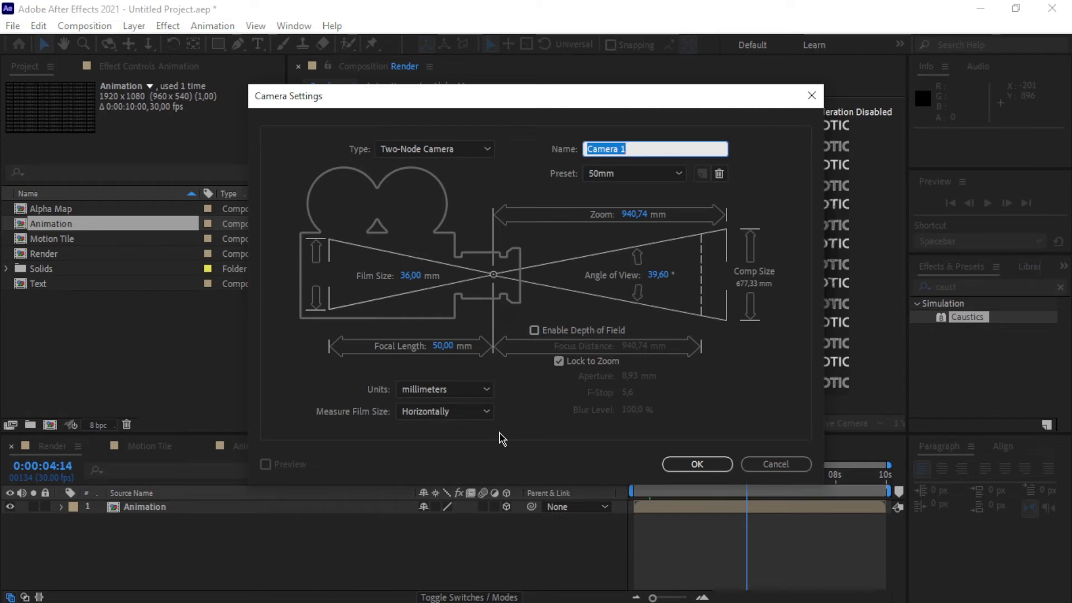
{"action": "type", "text": "cam"}
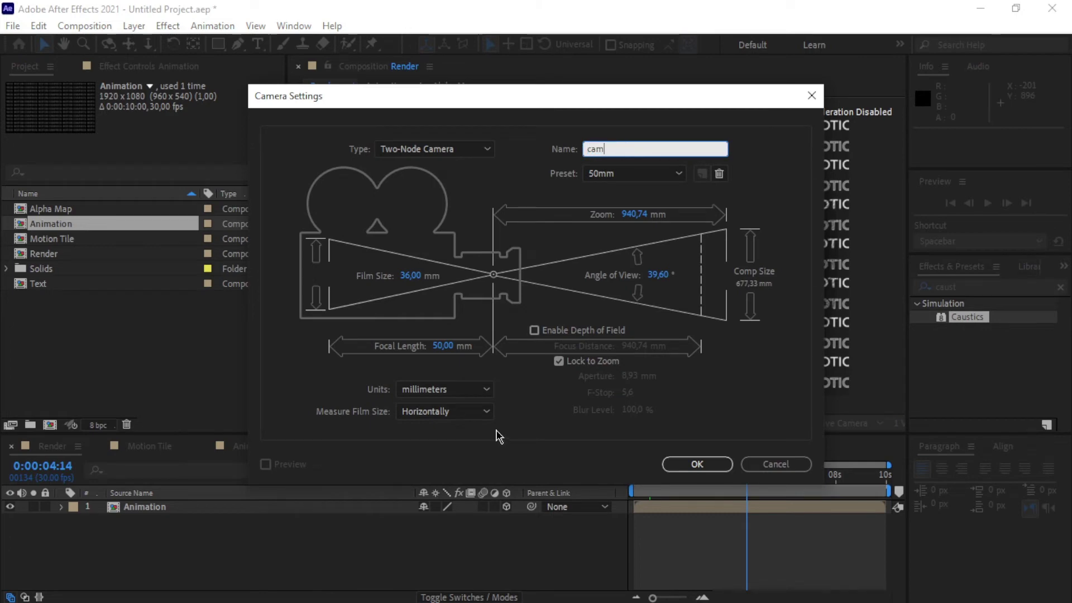
{"action": "left_click", "coordinate": [692, 464]}
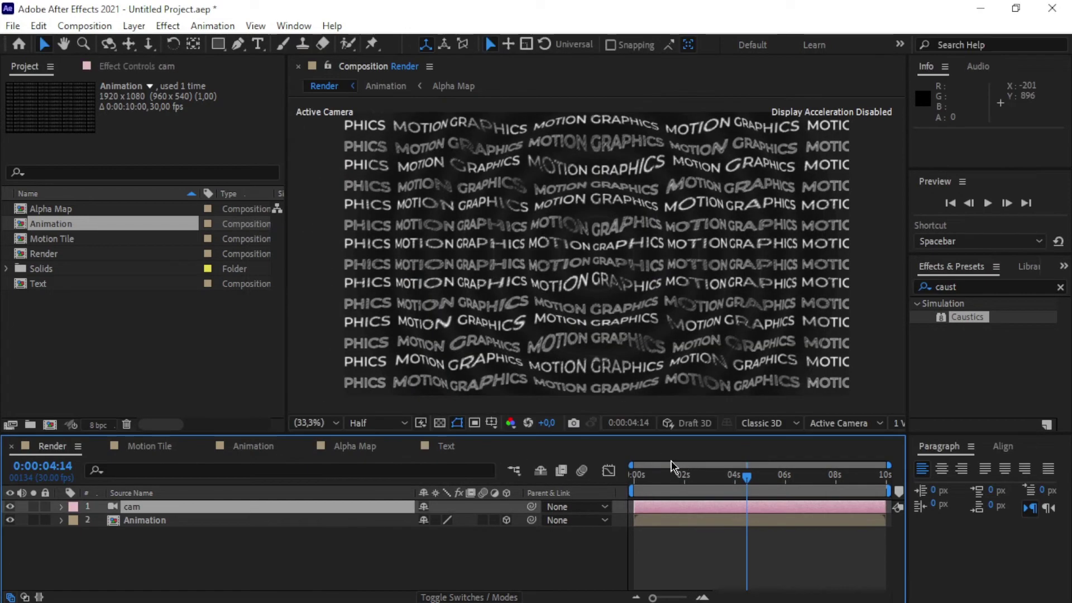
Step: Create a null object named "cam control" in the Render composition and make it a 3D layer
{"action": "left_click", "coordinate": [392, 552]}
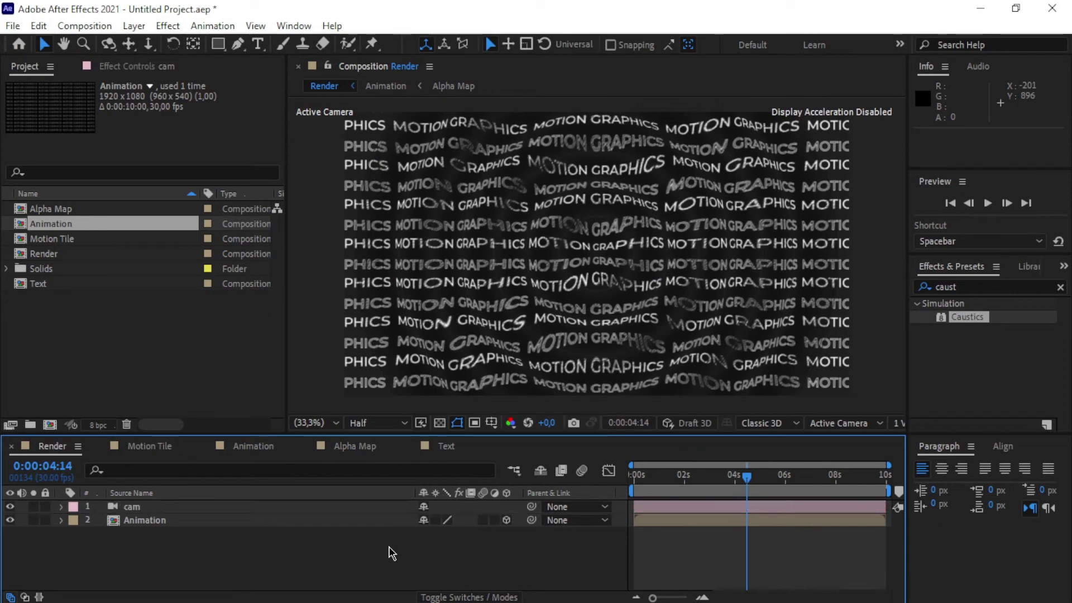
{"action": "right_click", "coordinate": [390, 550]}
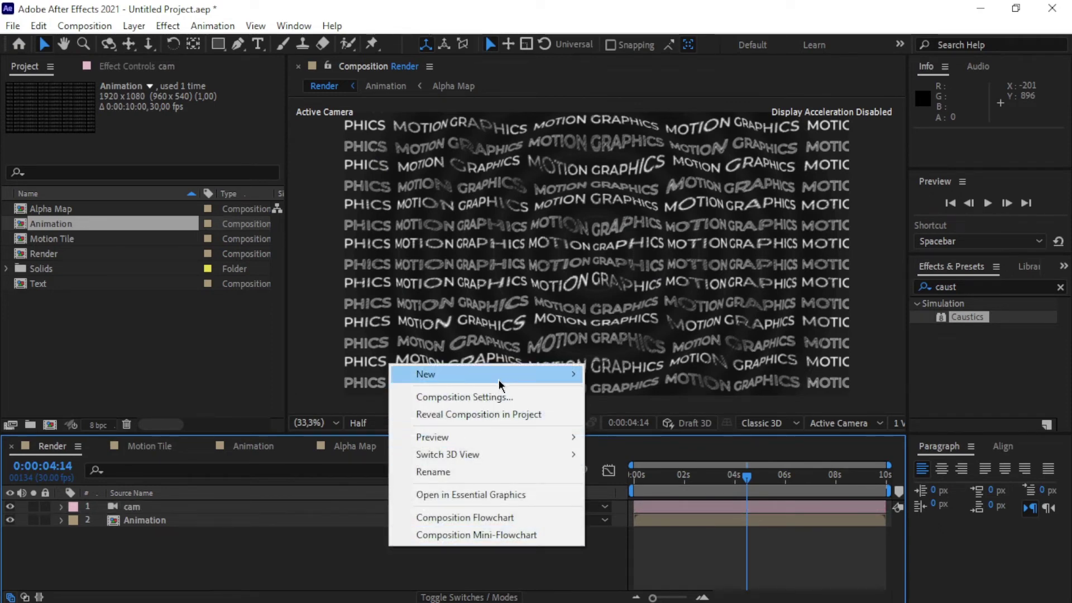
{"action": "mouse_move", "coordinate": [520, 384]}
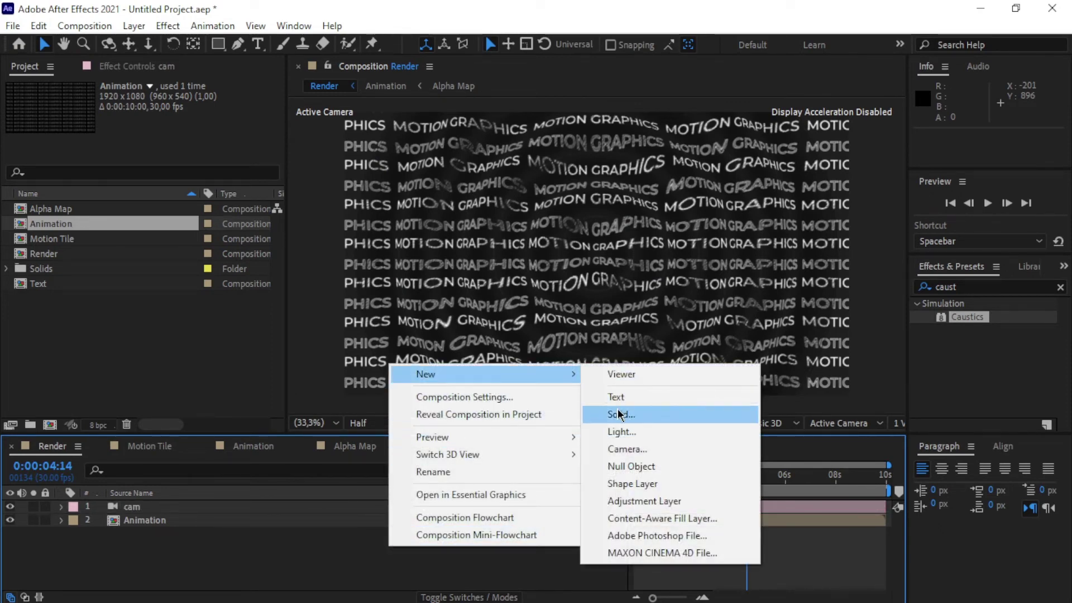
{"action": "left_click", "coordinate": [624, 468]}
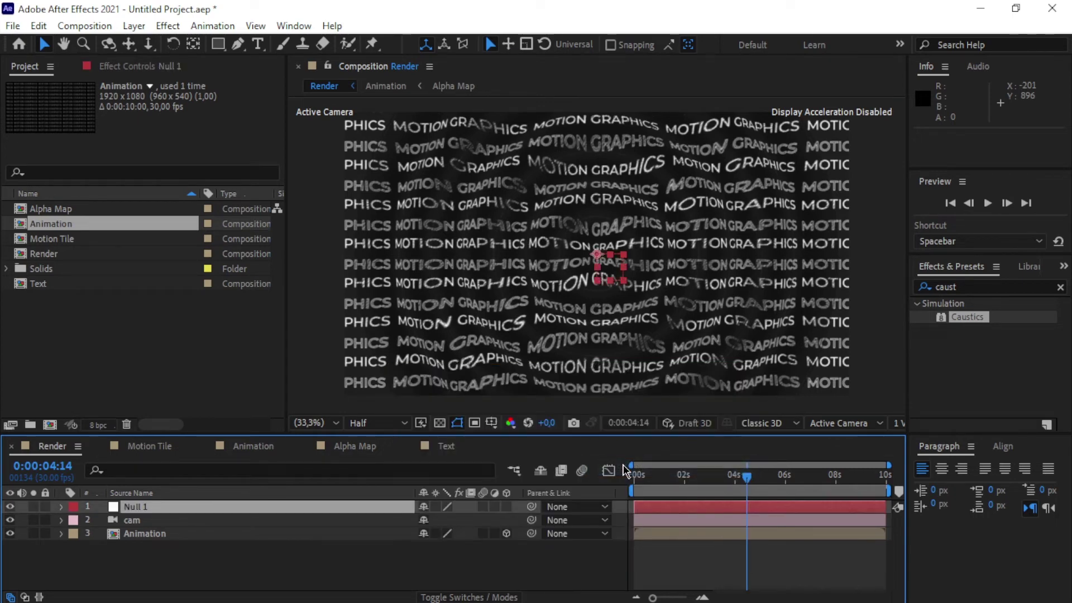
{"action": "key", "text": "Return"}
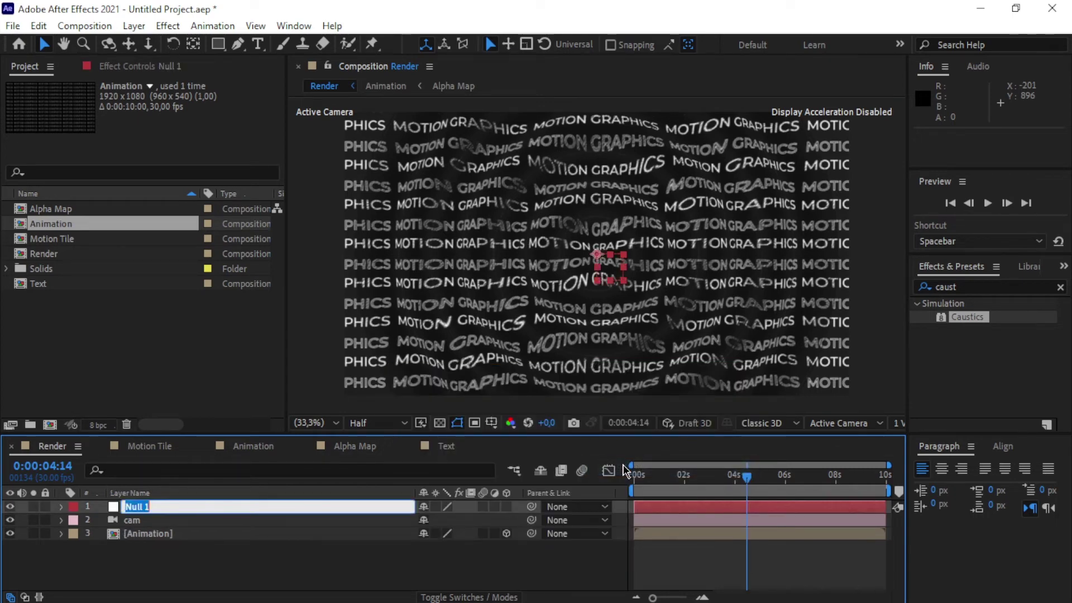
{"action": "type", "text": "cam control"}
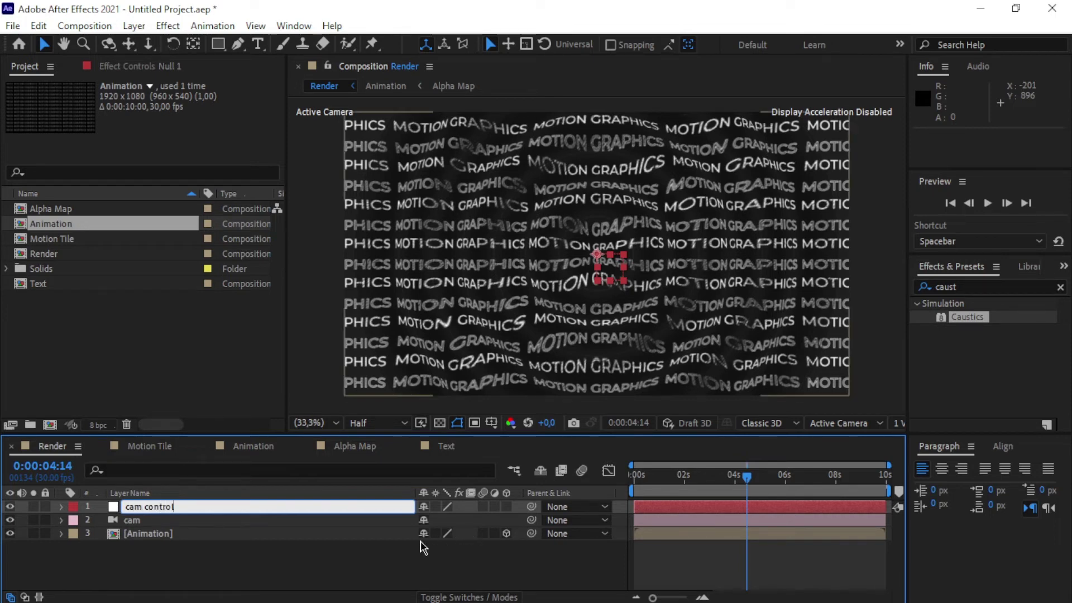
{"action": "key", "text": "Return"}
{"action": "left_click", "coordinate": [506, 506]}
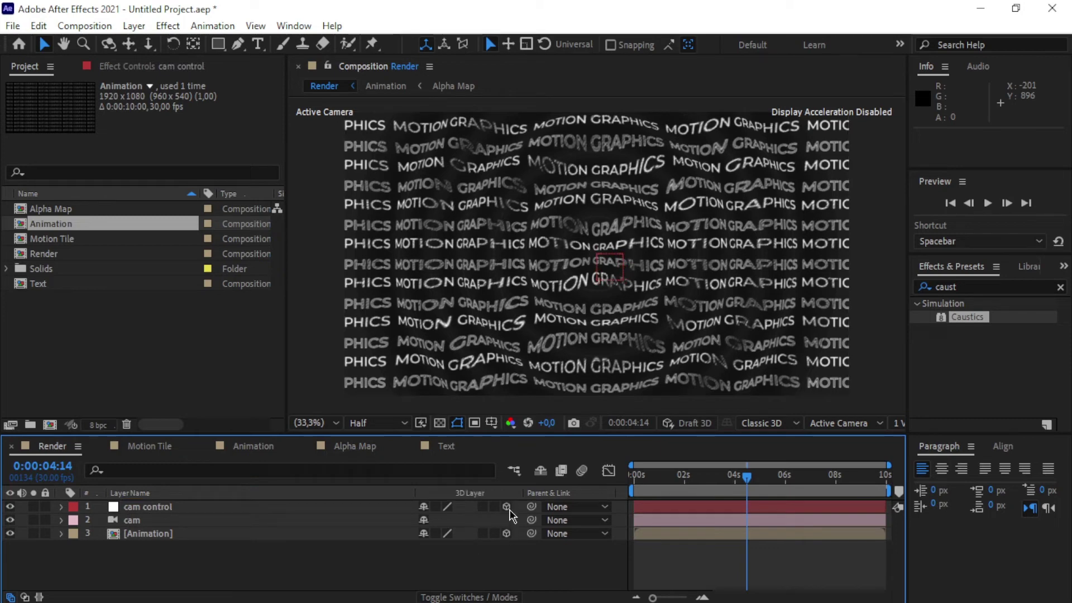
Step: Parent the cam layer to the cam control null
{"action": "left_click", "coordinate": [189, 520]}
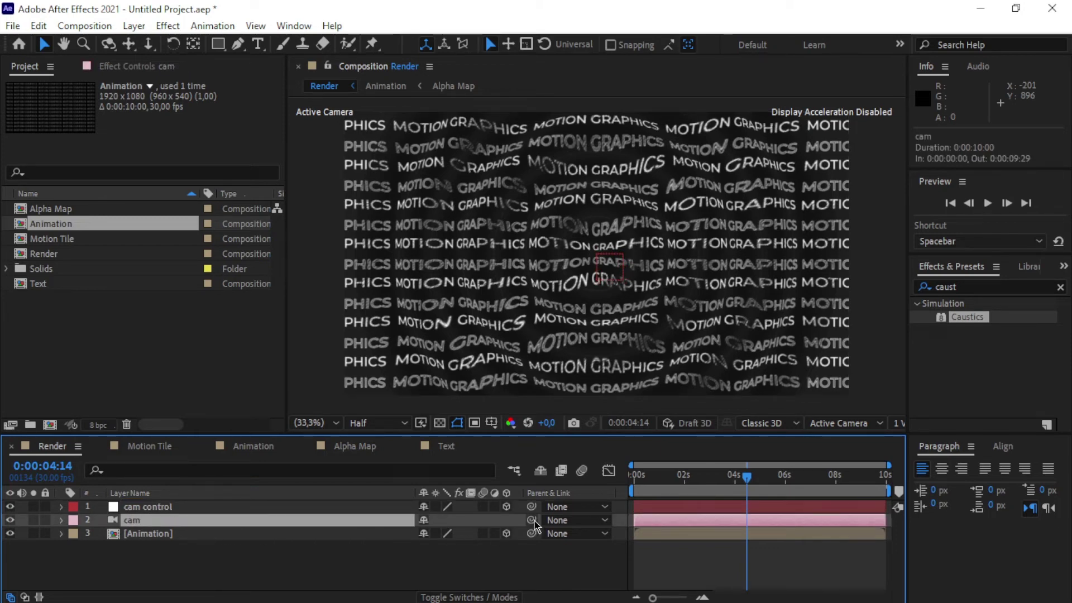
{"action": "left_click_drag", "start_coordinate": [531, 520], "coordinate": [303, 515]}
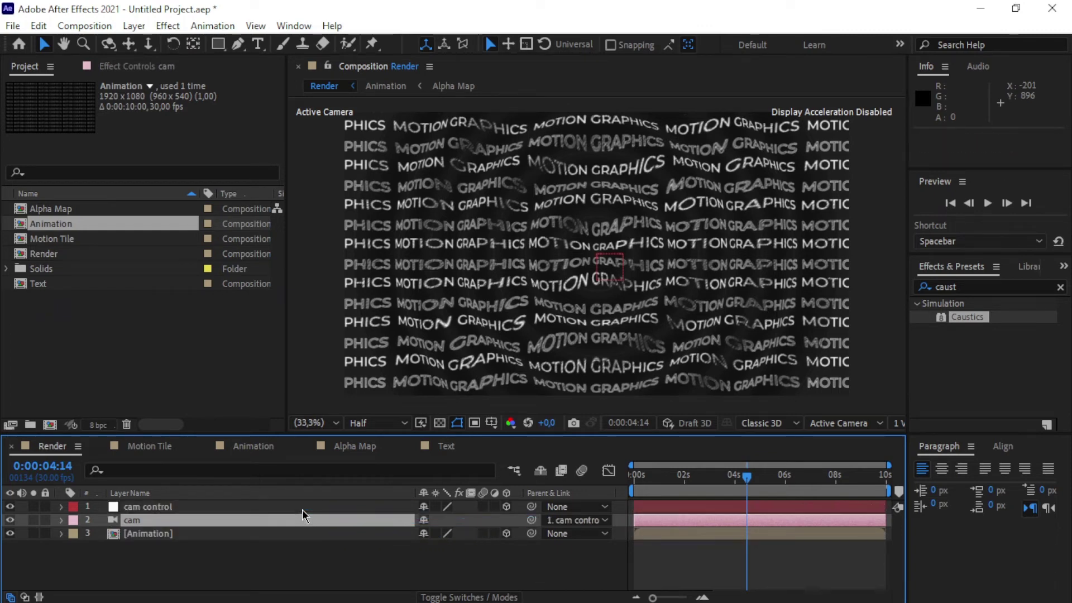
{"action": "left_click", "coordinate": [312, 561]}
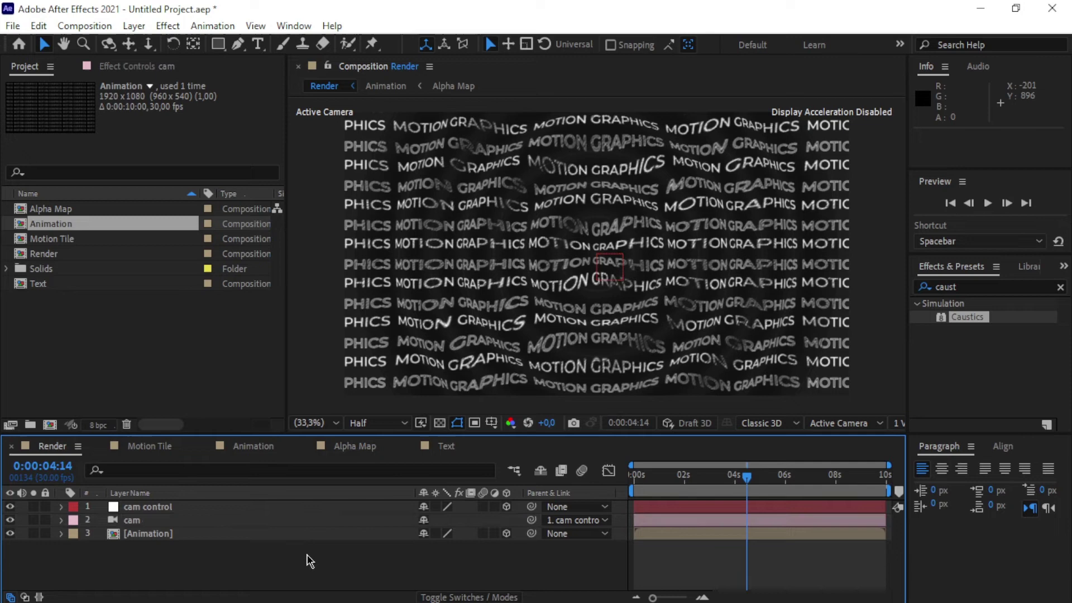
Step: Set the cam control null's X Rotation to 45° and its Y Rotation to 40°
{"action": "left_click", "coordinate": [208, 512]}
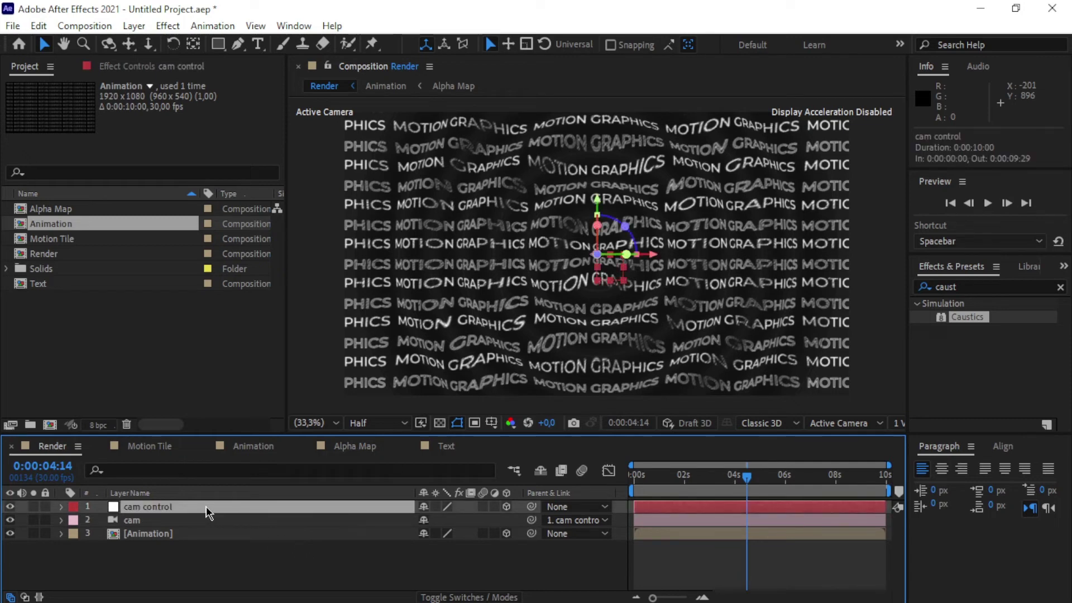
{"action": "key", "text": "r"}
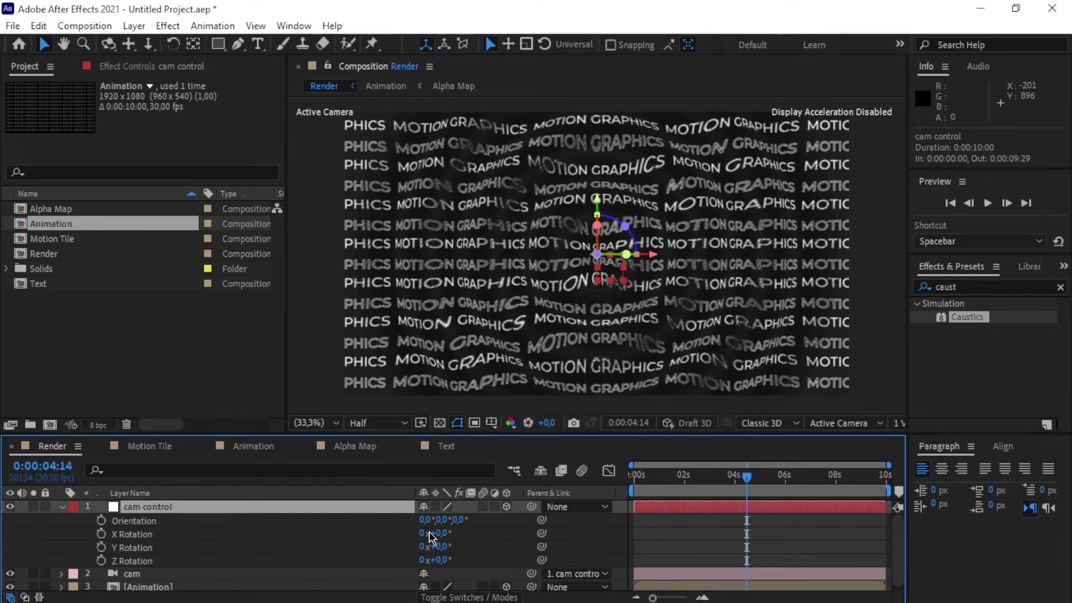
{"action": "left_click_drag", "start_coordinate": [440, 535], "coordinate": [479, 536]}
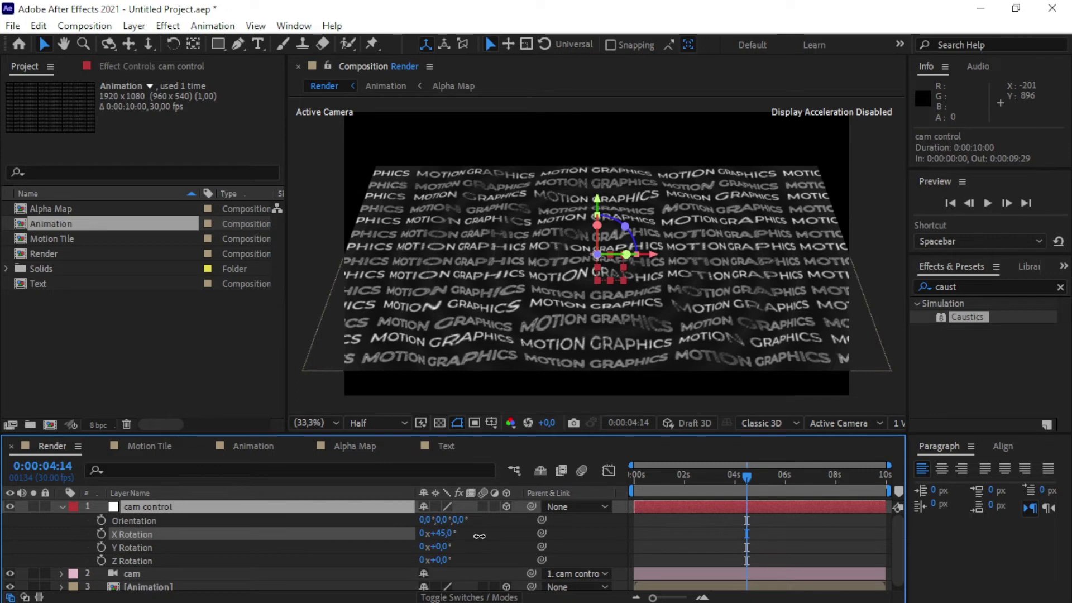
{"action": "left_click", "coordinate": [441, 534]}
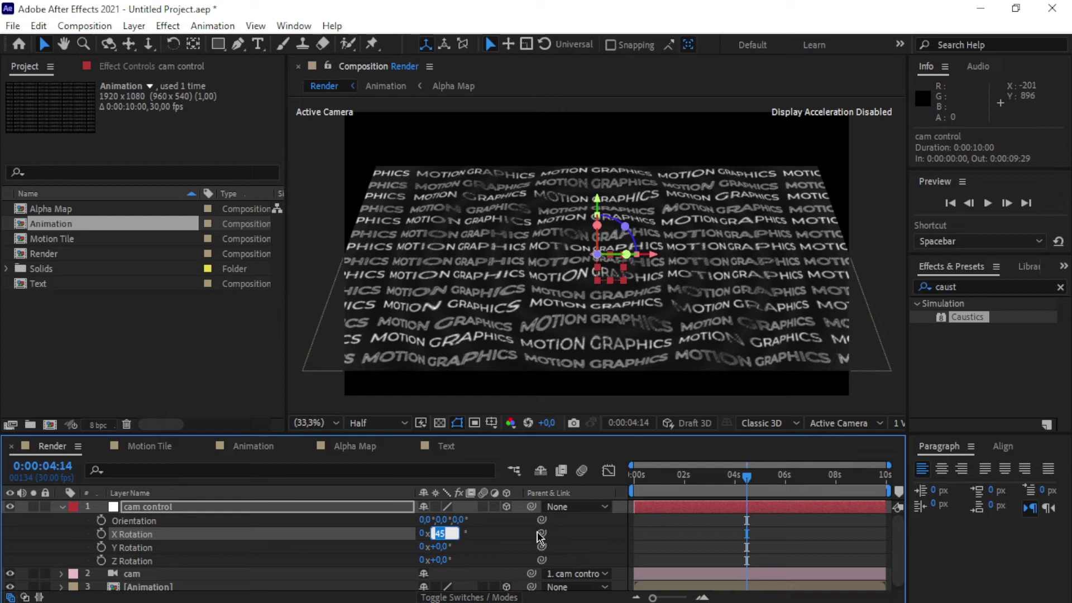
{"action": "left_click", "coordinate": [440, 546]}
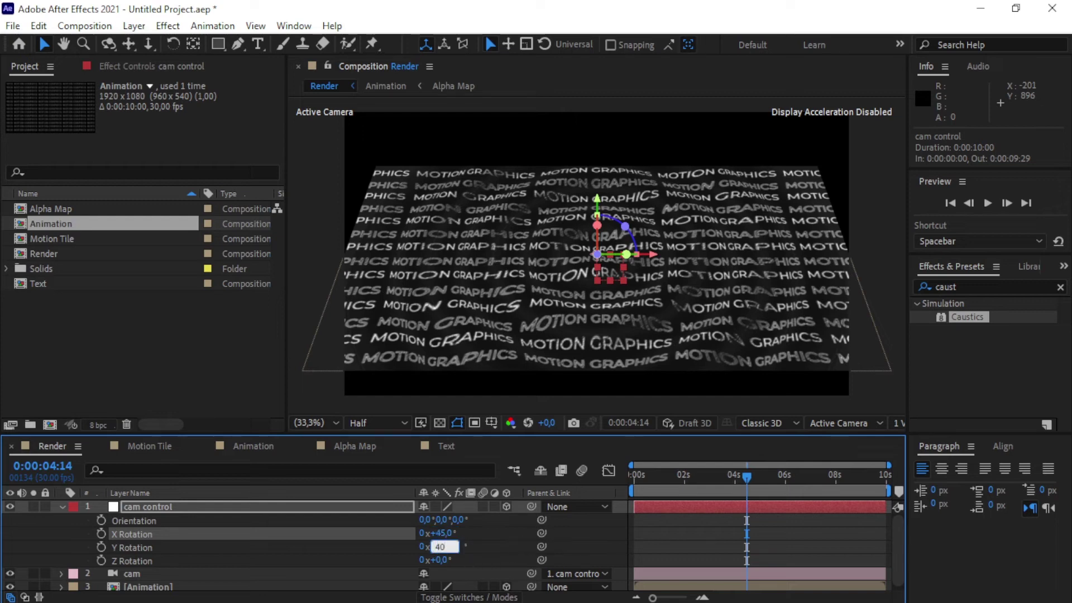
{"action": "left_click", "coordinate": [519, 546]}
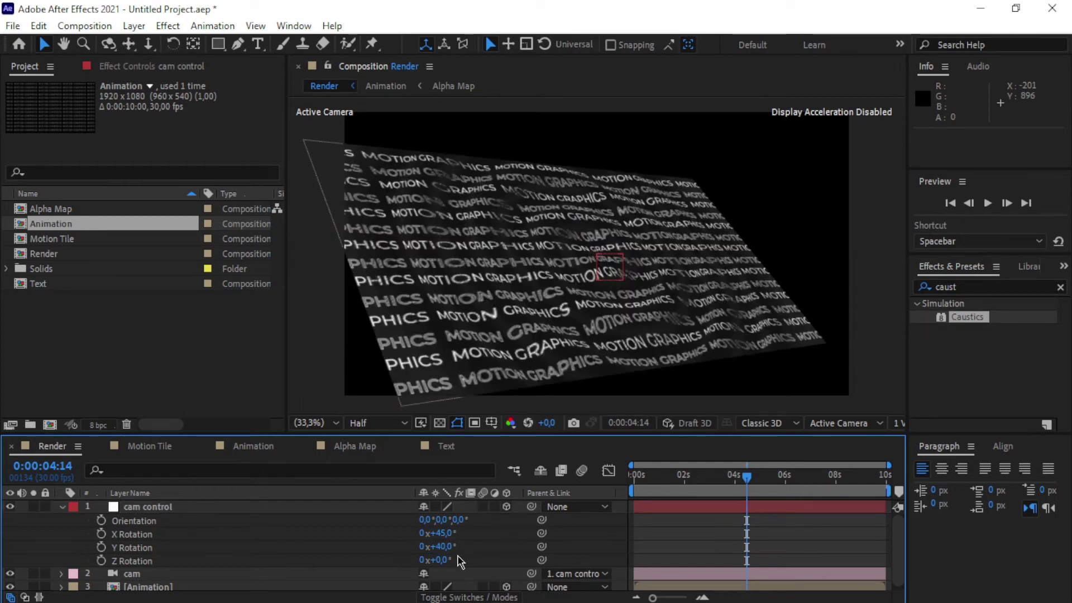
{"action": "left_click_drag", "start_coordinate": [445, 550], "coordinate": [444, 546]}
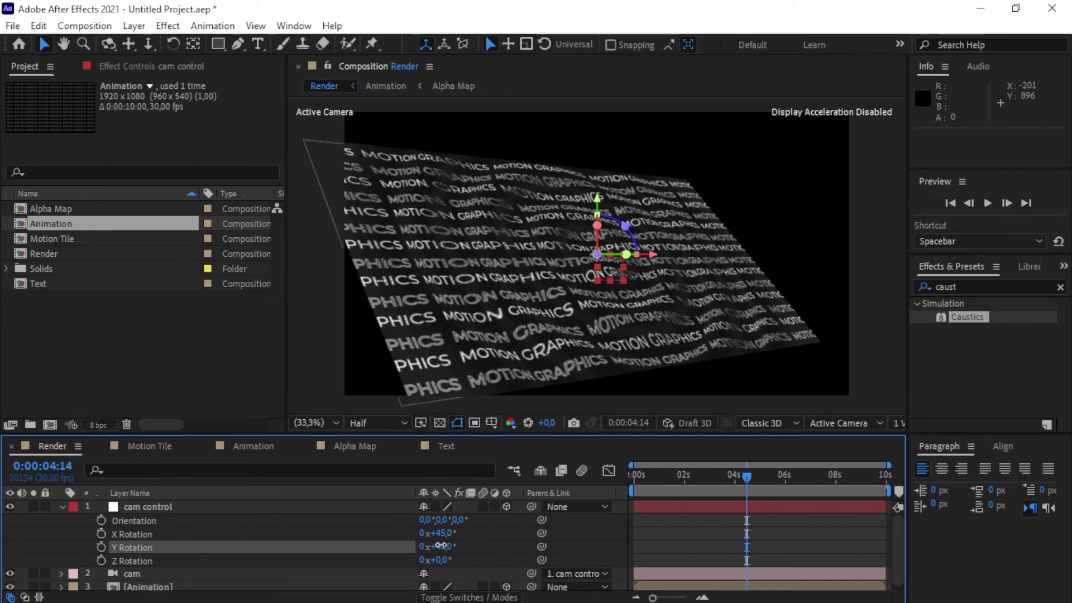
{"action": "left_click", "coordinate": [508, 546]}
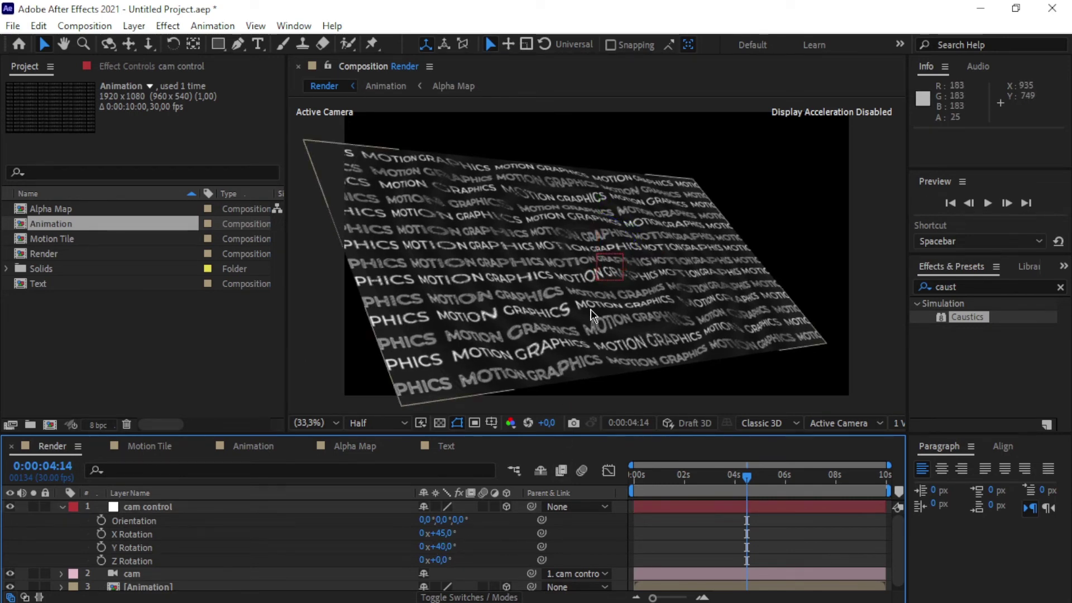
Step: Try an X Rotation of 40° on the cam control null and return it to 45°
{"action": "scroll", "coordinate": [591, 311], "scroll_direction": "down", "scroll_amount": 2}
{"action": "scroll", "coordinate": [591, 314], "scroll_direction": "up", "scroll_amount": 2}
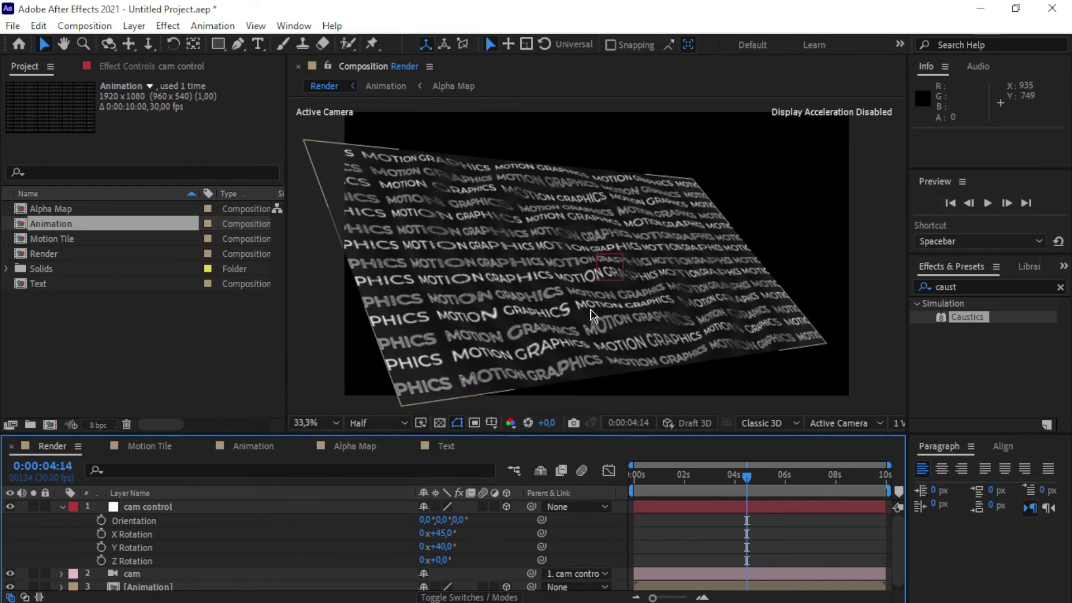
{"action": "left_click", "coordinate": [440, 533]}
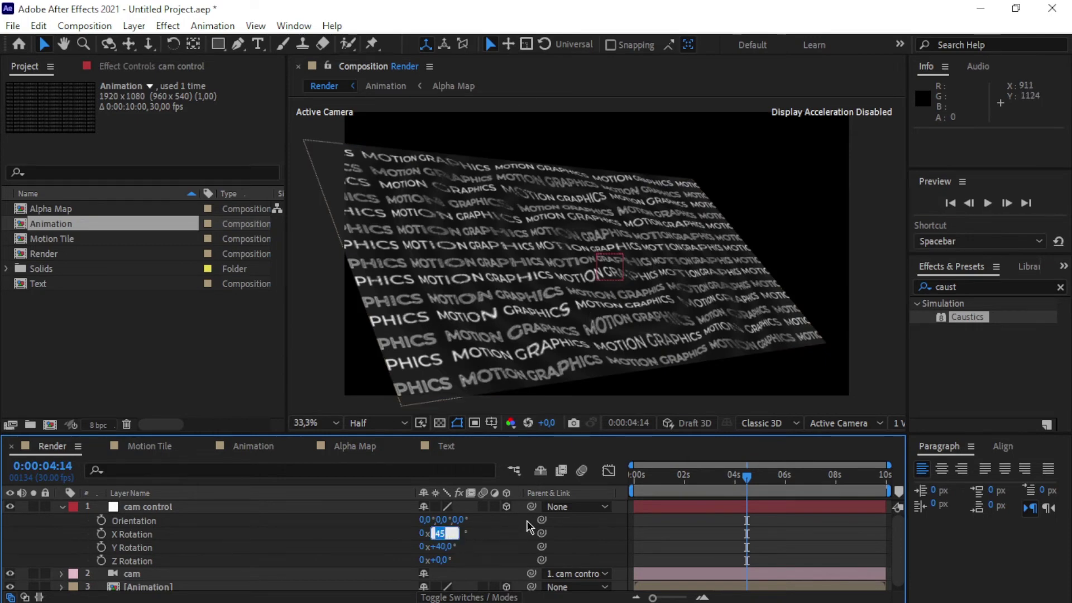
{"action": "type", "text": "40"}
{"action": "key", "text": "Return"}
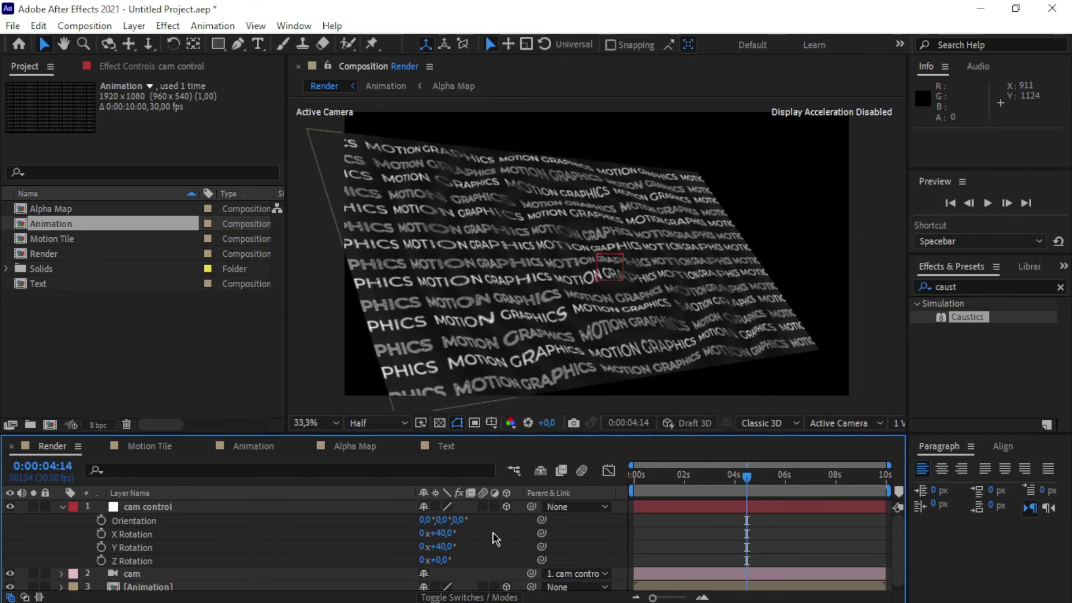
{"action": "left_click", "coordinate": [439, 534]}
{"action": "type", "text": "45"}
{"action": "key", "text": "Return"}
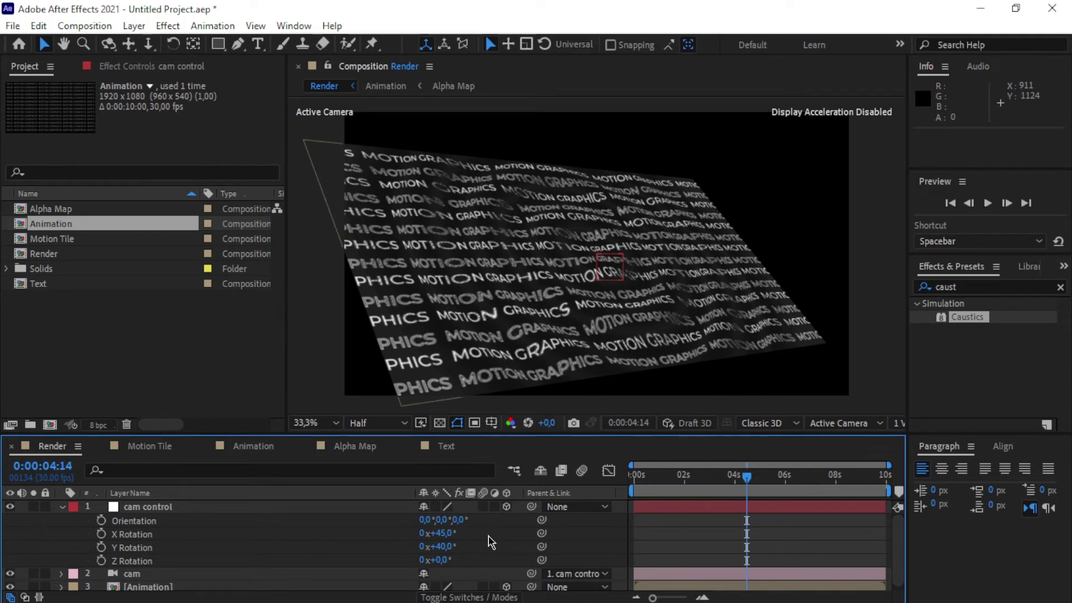
Step: Set the cam control null's Z Rotation to 20° and collapse its properties
{"action": "left_click_drag", "start_coordinate": [439, 560], "coordinate": [449, 561]}
{"action": "left_click", "coordinate": [440, 560]}
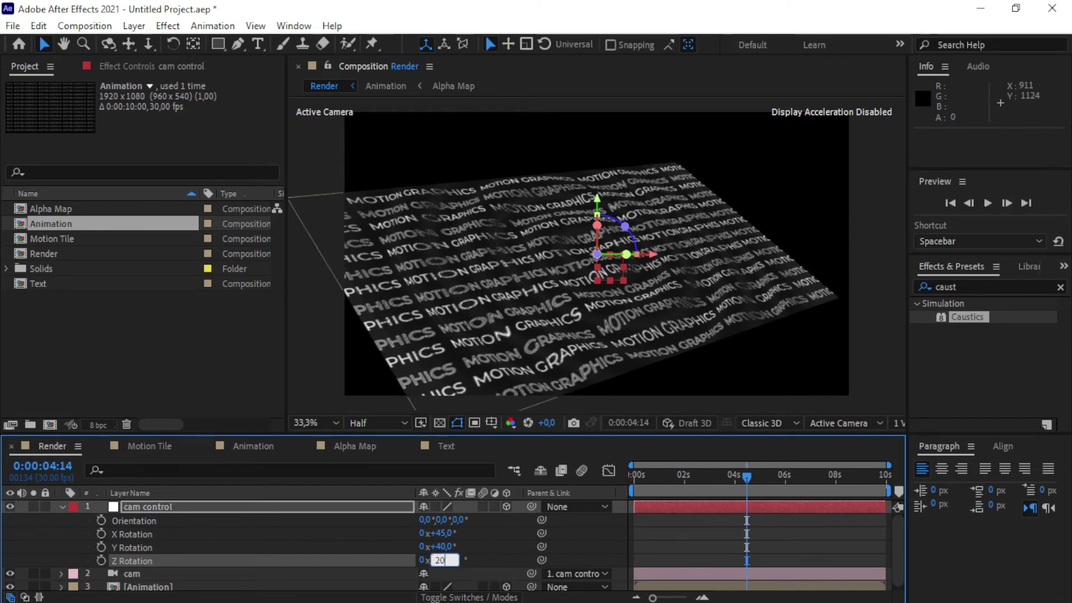
{"action": "left_click", "coordinate": [502, 552]}
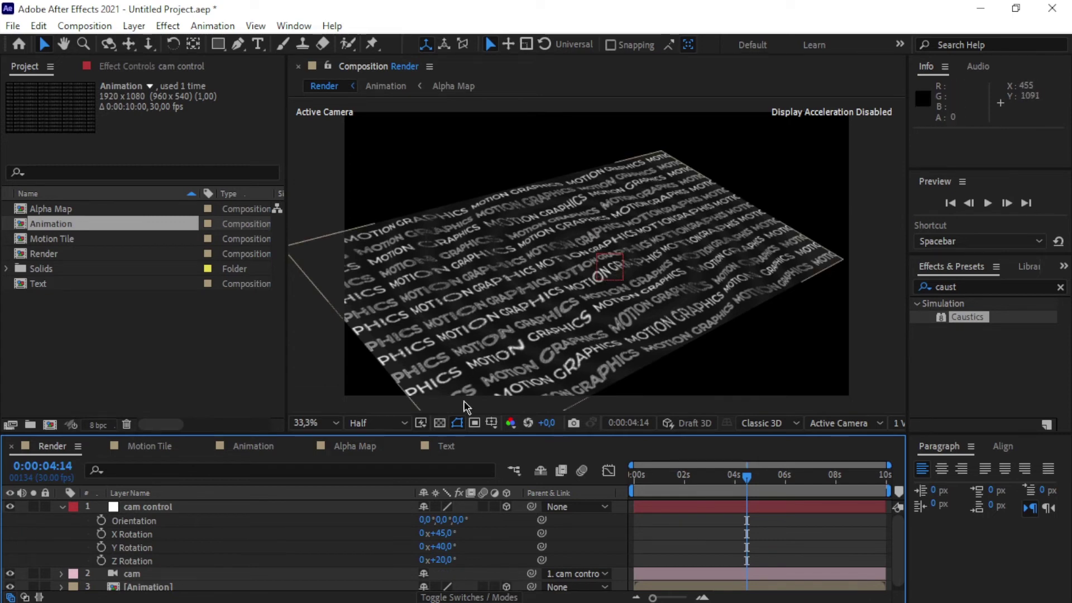
{"action": "left_click", "coordinate": [62, 507]}
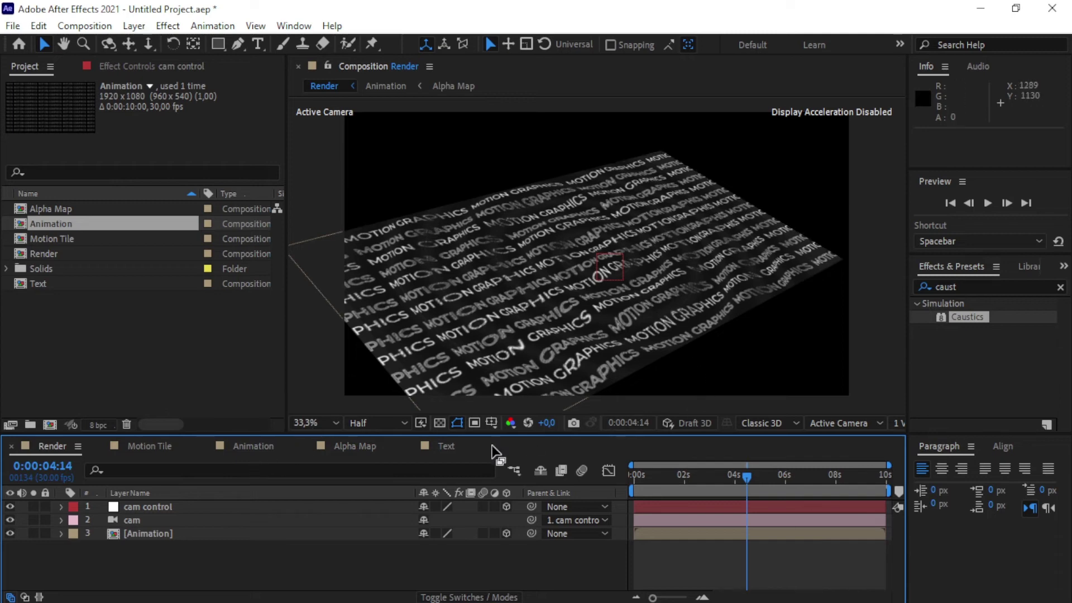
Step: Pan and dolly the cam camera closer to the tiled text, to a position of about -6, 91, -1468
{"action": "key", "text": "2"}
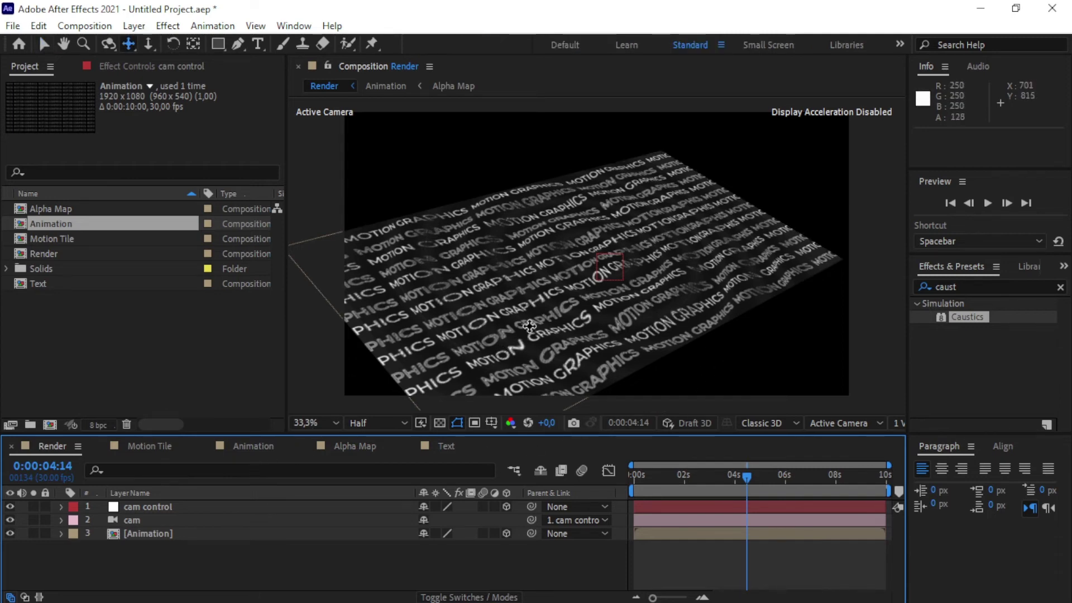
{"action": "left_click", "coordinate": [539, 311]}
{"action": "left_click_drag", "start_coordinate": [539, 311], "coordinate": [558, 304]}
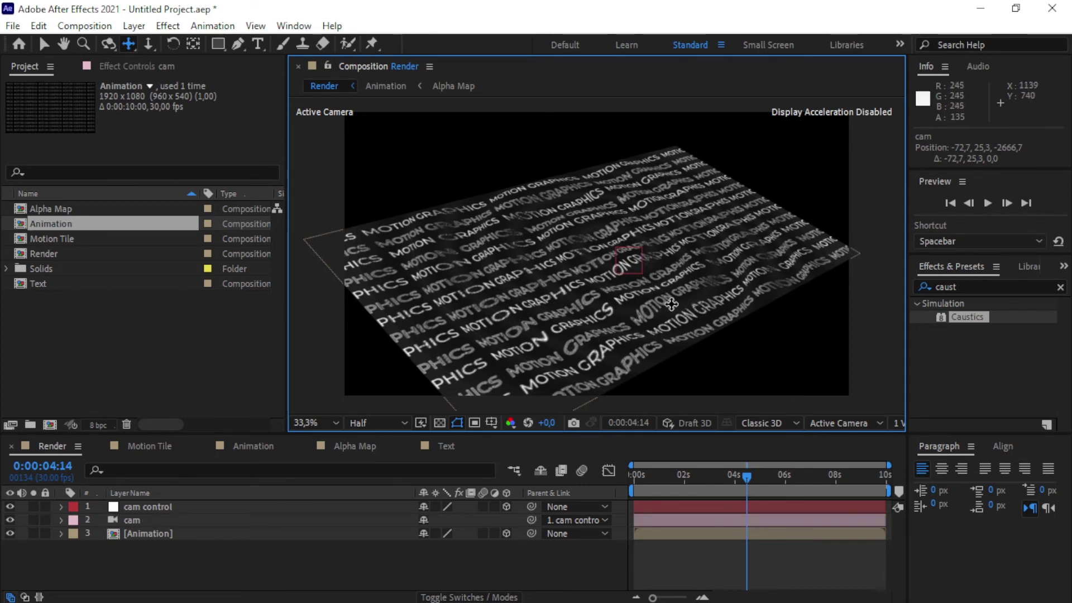
{"action": "key", "text": "3"}
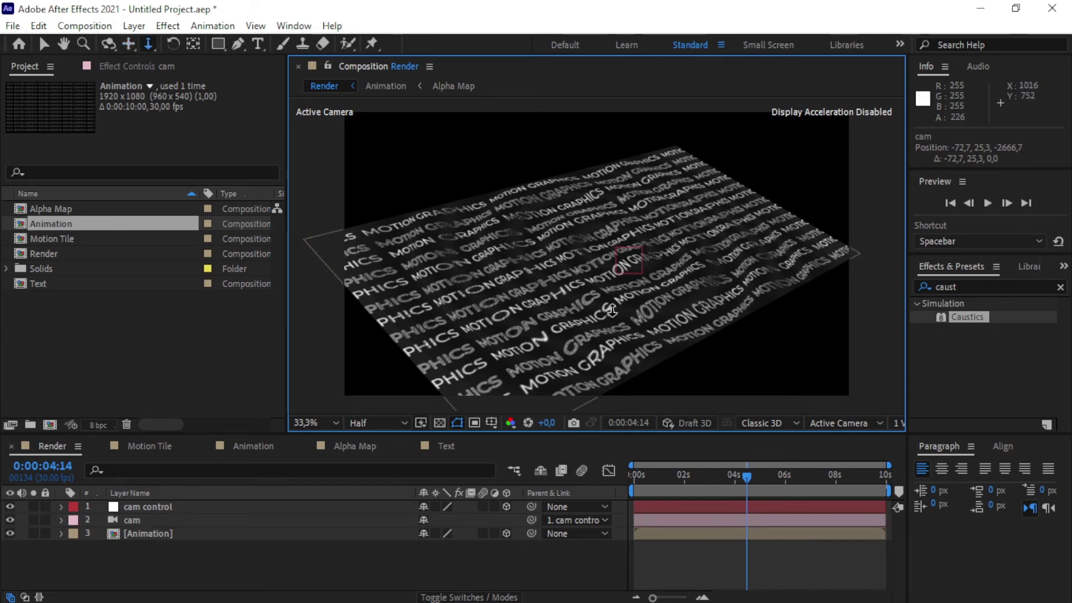
{"action": "mouse_move", "coordinate": [614, 312]}
{"action": "left_mouse_down"}
{"action": "mouse_move", "coordinate": [625, 218]}
{"action": "mouse_move", "coordinate": [630, 300]}
{"action": "left_mouse_up"}
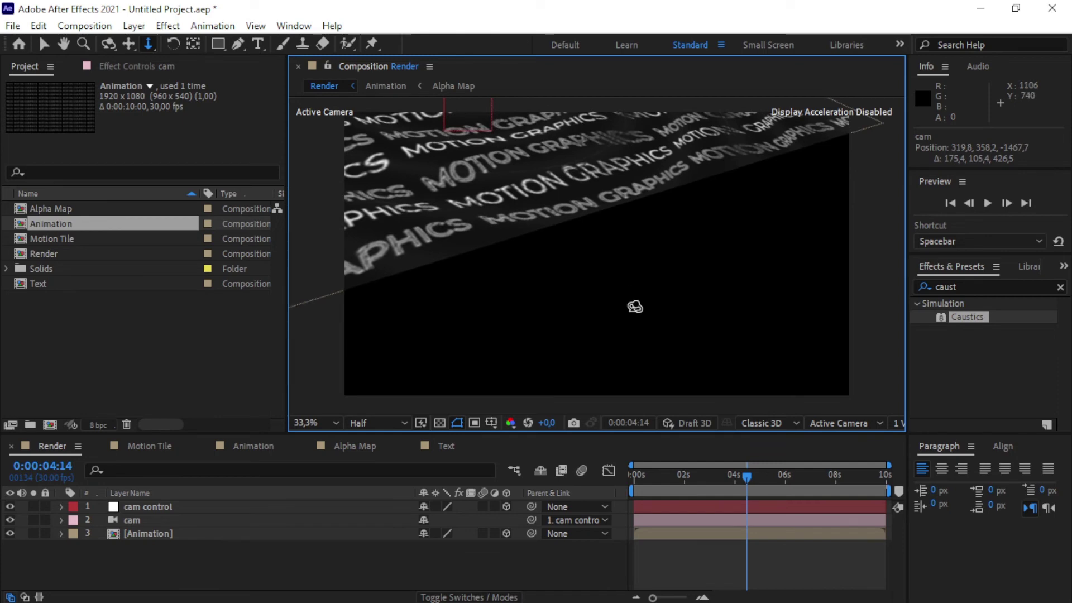
{"action": "key", "text": "c"}
{"action": "left_click_drag", "start_coordinate": [544, 249], "coordinate": [636, 282]}
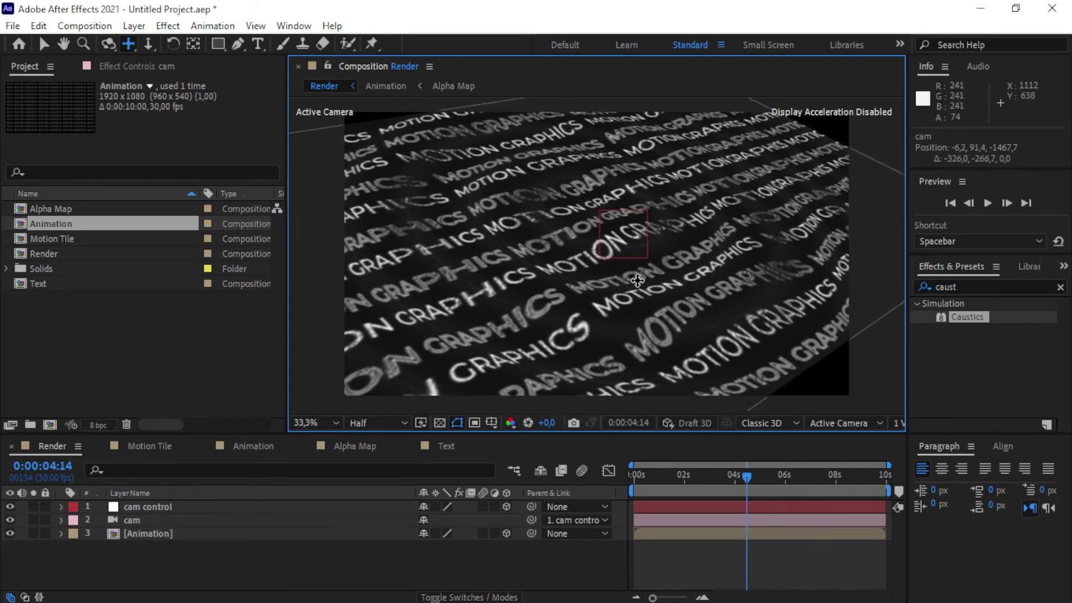
Step: Dolly the camera in further and pan so the text fills the whole frame, at about -92, 74, -1174
{"action": "key", "text": "c"}
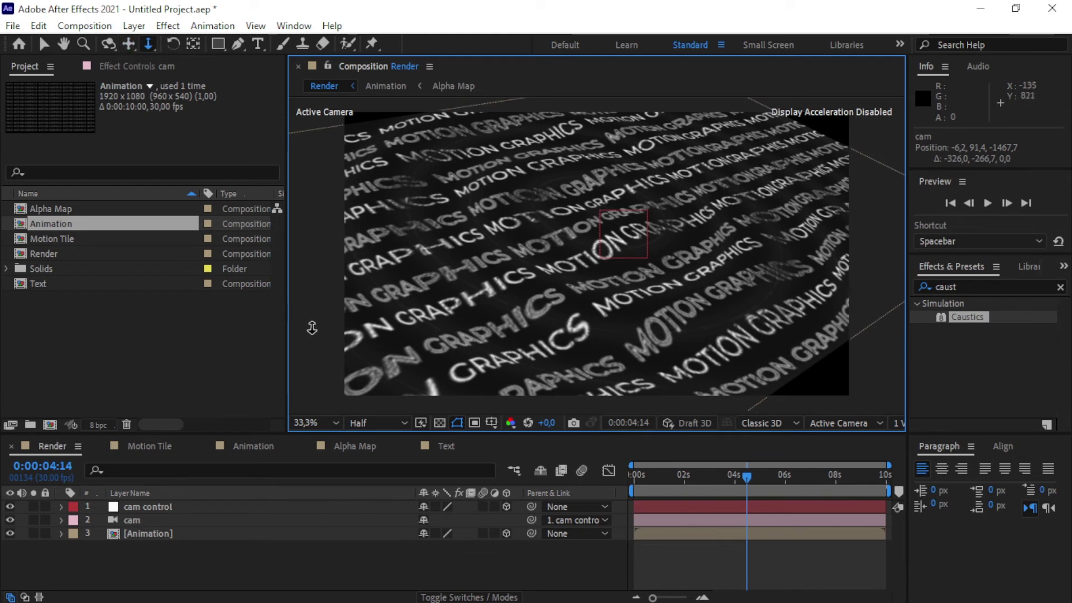
{"action": "left_click_drag", "start_coordinate": [561, 292], "coordinate": [565, 209]}
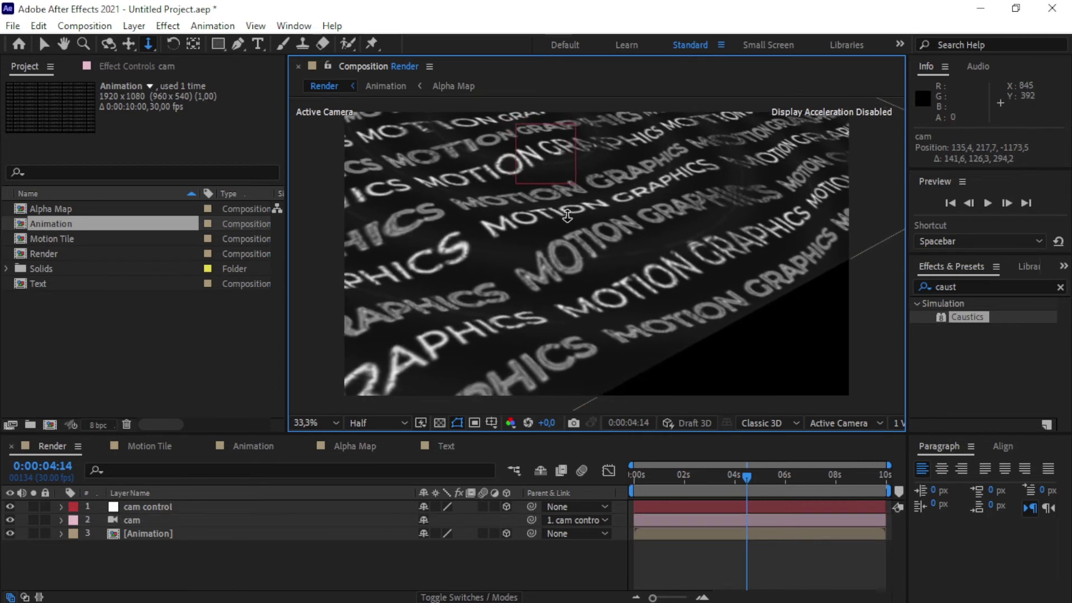
{"action": "key", "text": "c"}
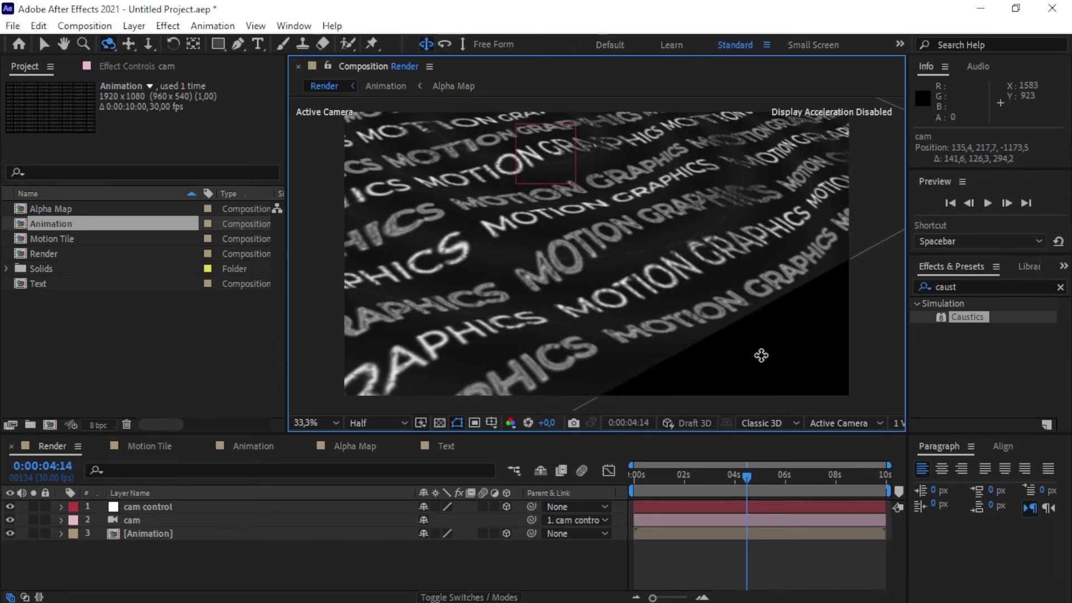
{"action": "key", "text": "c"}
{"action": "left_click_drag", "start_coordinate": [630, 308], "coordinate": [669, 286]}
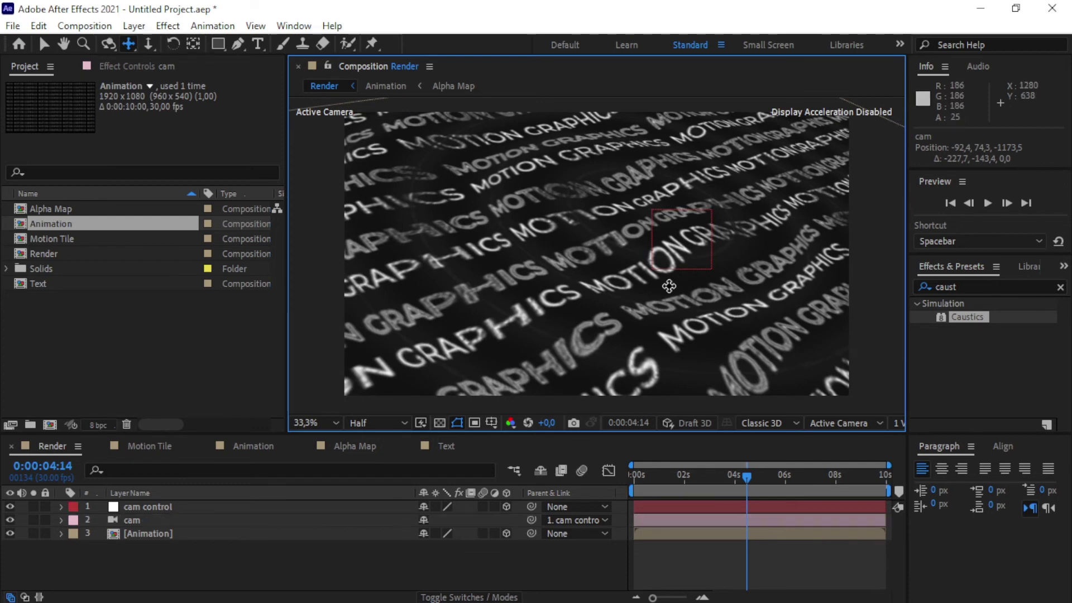
{"action": "left_click", "coordinate": [278, 565]}
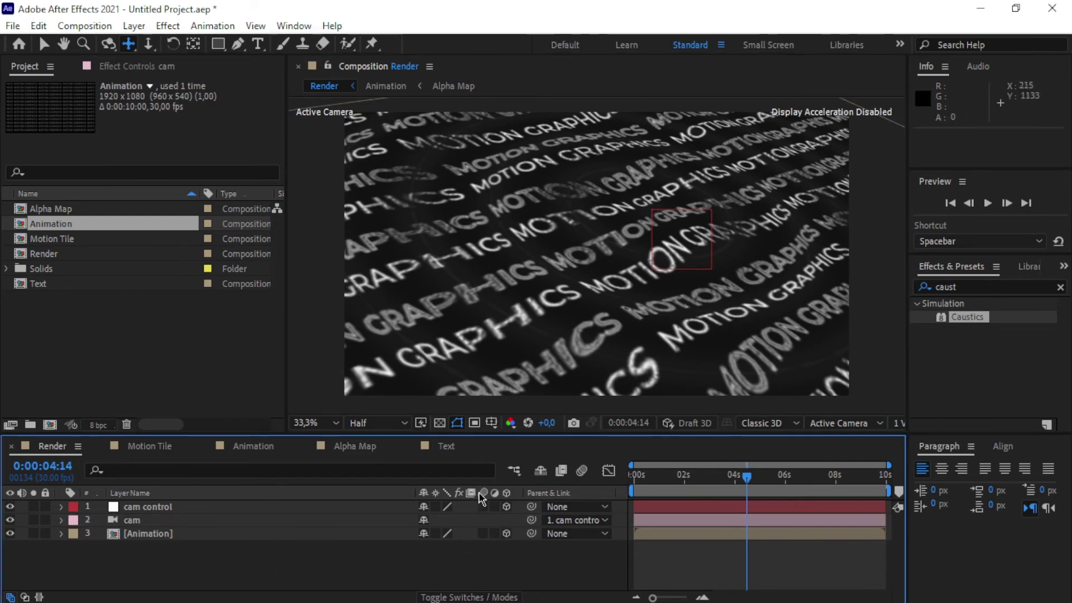
{"action": "key", "text": "v"}
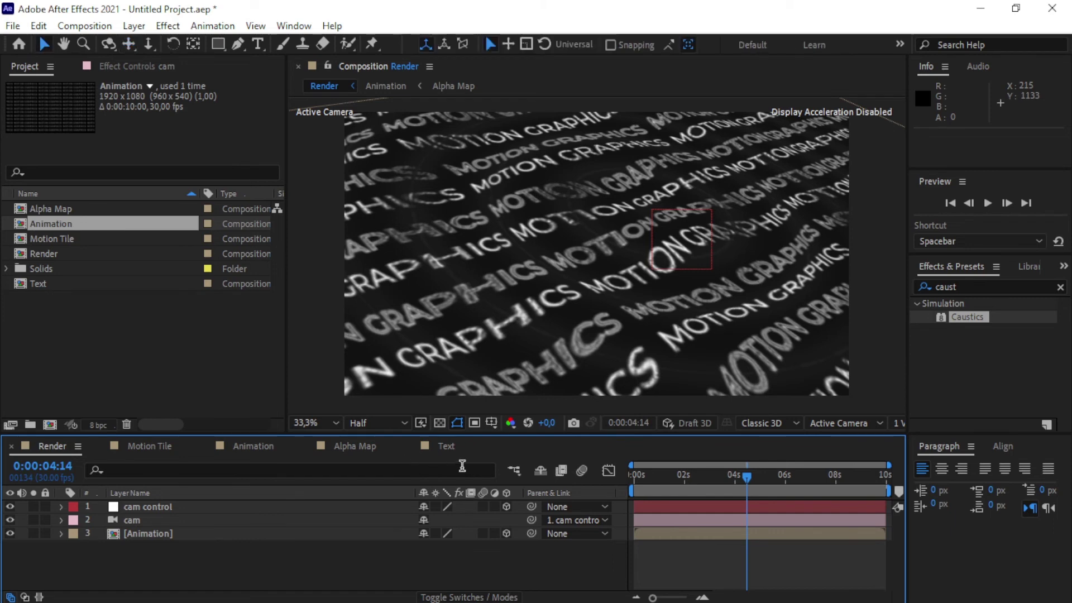
Step: Hide the cam control null in the Render composition and move the current time to 0:00:04:06
{"action": "mouse_move", "coordinate": [749, 484]}
{"action": "left_mouse_down"}
{"action": "mouse_move", "coordinate": [643, 481]}
{"action": "mouse_move", "coordinate": [745, 491]}
{"action": "left_mouse_up"}
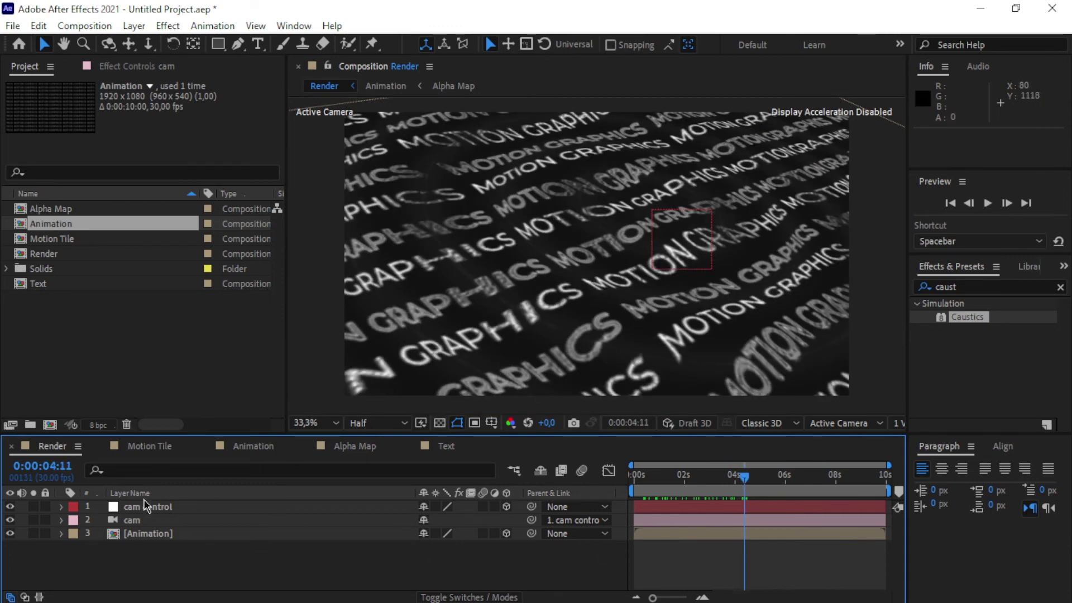
{"action": "left_click", "coordinate": [83, 509]}
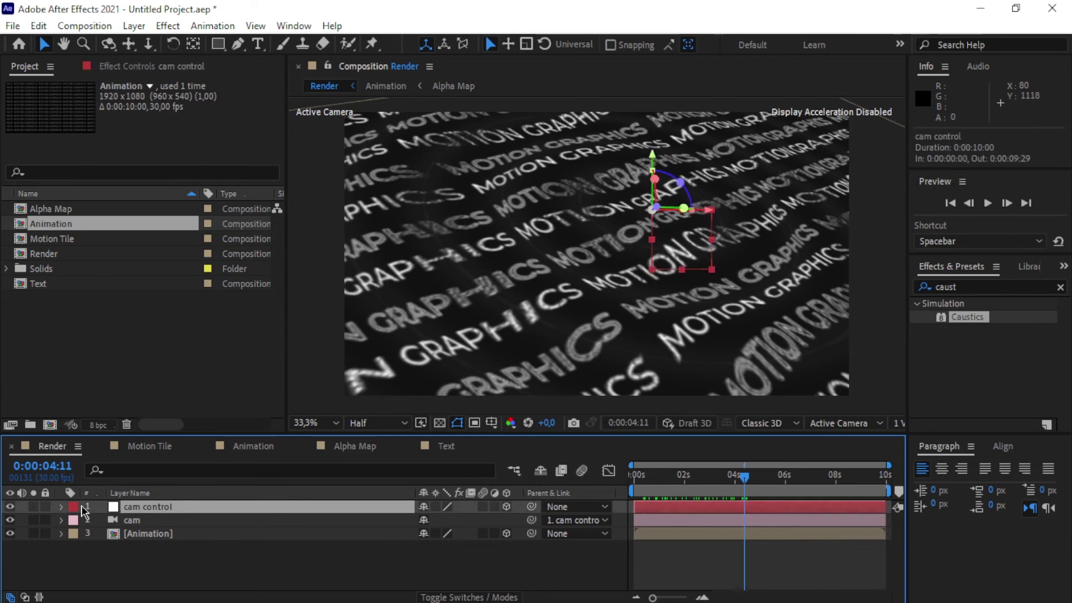
{"action": "left_click", "coordinate": [10, 507]}
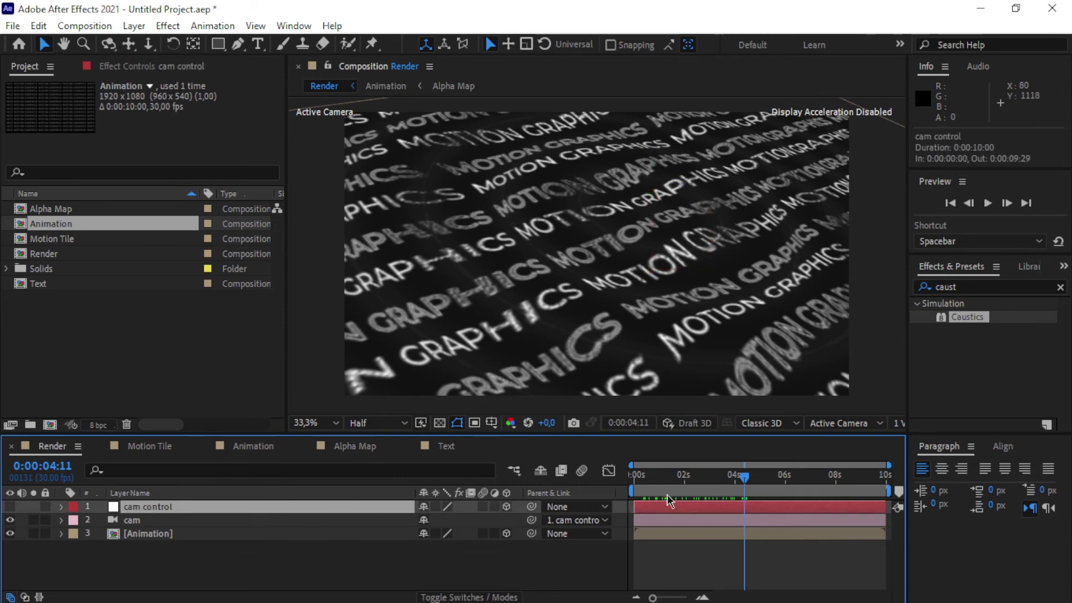
{"action": "mouse_move", "coordinate": [746, 479]}
{"action": "left_mouse_down"}
{"action": "mouse_move", "coordinate": [691, 477]}
{"action": "mouse_move", "coordinate": [755, 484]}
{"action": "mouse_move", "coordinate": [740, 481]}
{"action": "left_mouse_up"}
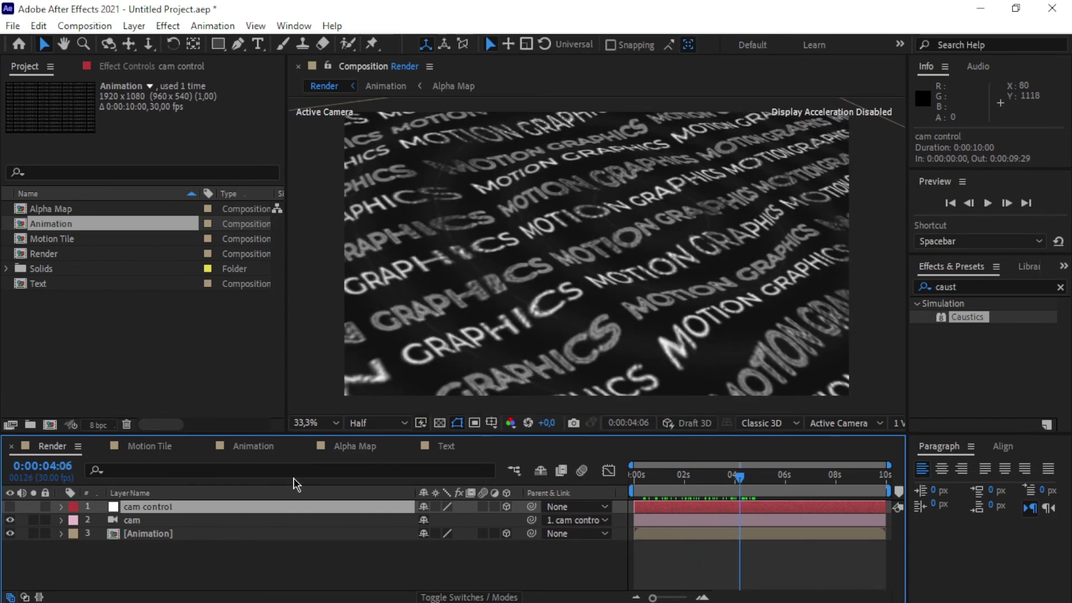
Step: Turn on Depth of Field for the cam layer and set its Focus Distance to 1200 pixels
{"action": "left_click", "coordinate": [144, 522]}
{"action": "left_click_drag", "start_coordinate": [281, 426], "coordinate": [281, 391]}
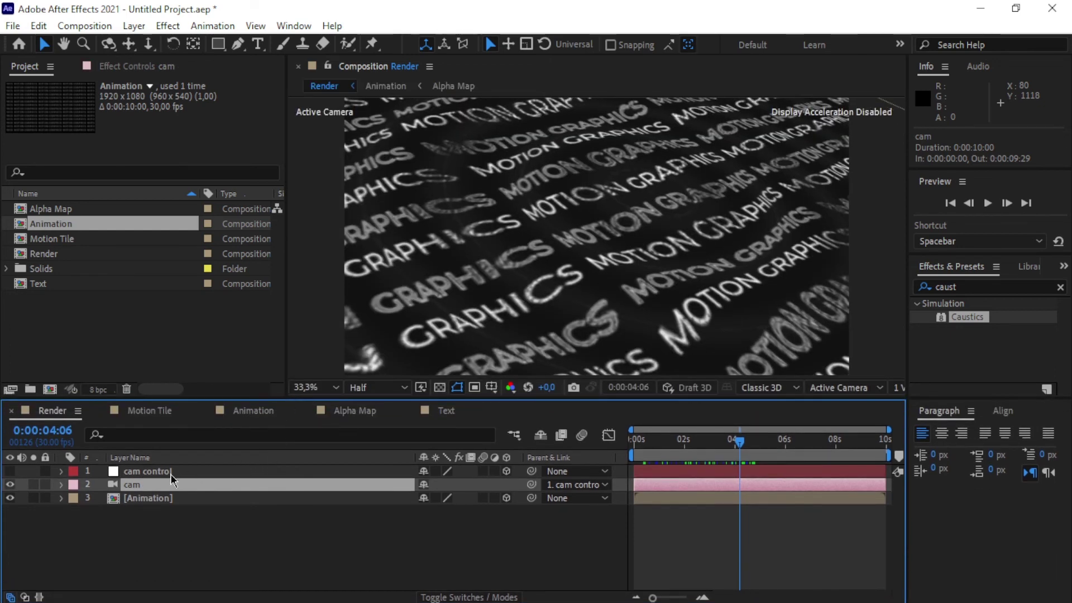
{"action": "left_click", "coordinate": [62, 485]}
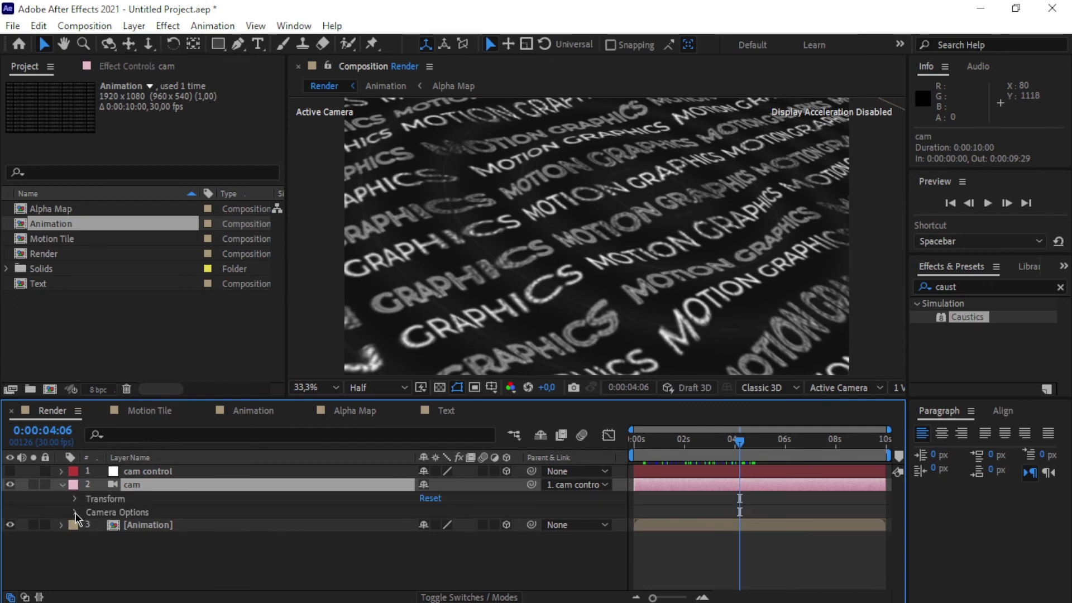
{"action": "left_click", "coordinate": [75, 513]}
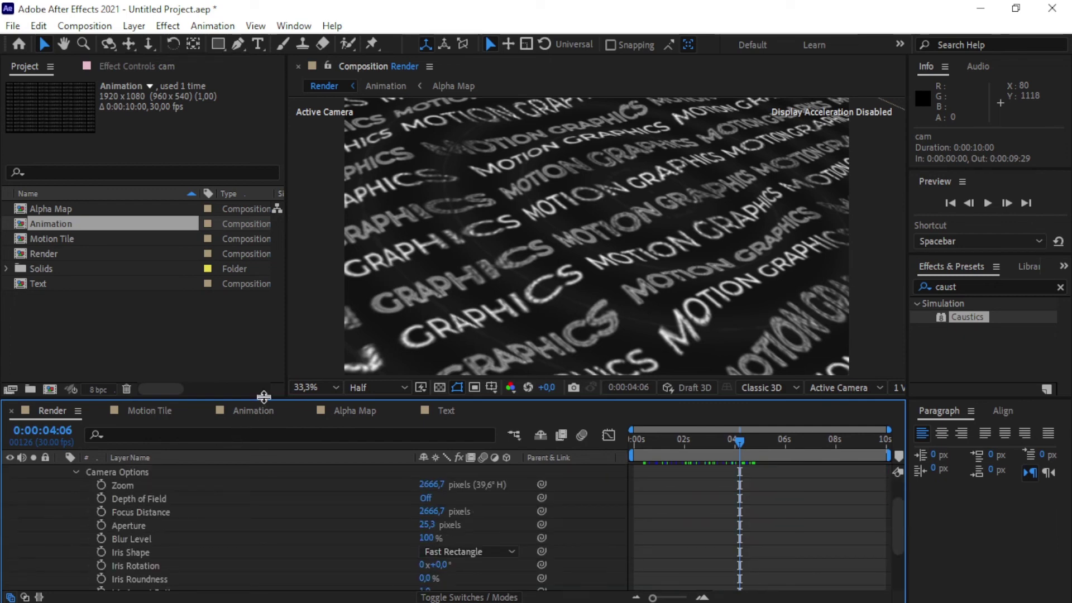
{"action": "left_click_drag", "start_coordinate": [263, 396], "coordinate": [275, 329]}
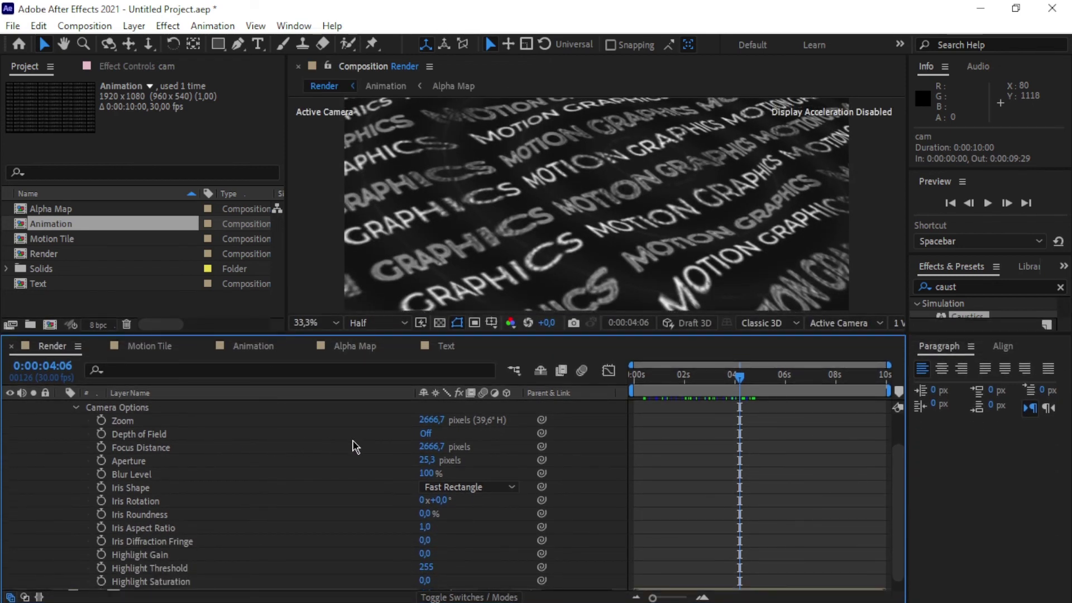
{"action": "left_click", "coordinate": [426, 434]}
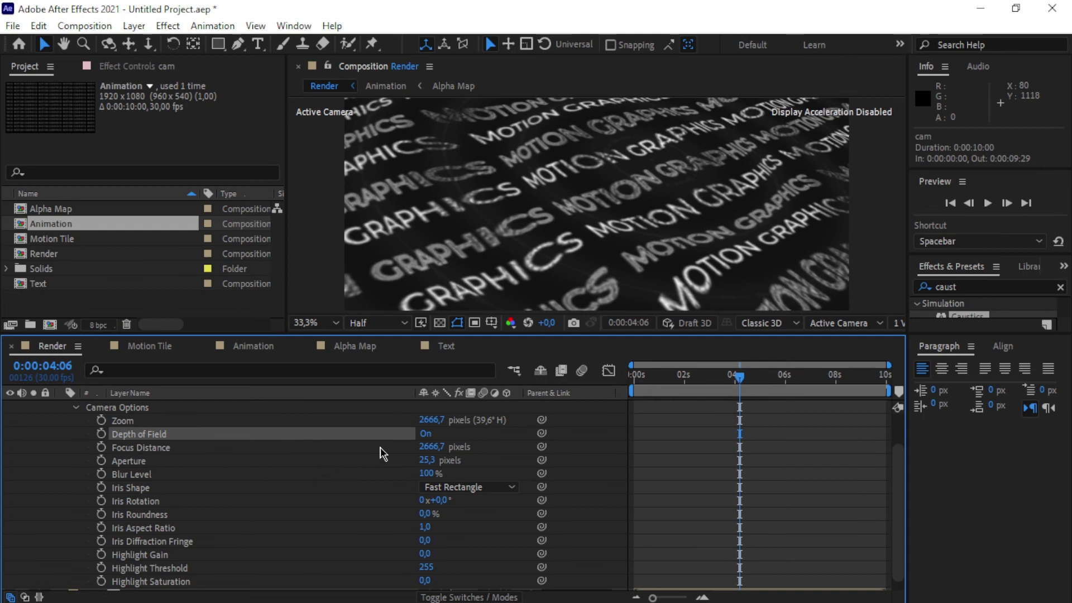
{"action": "left_click", "coordinate": [432, 447]}
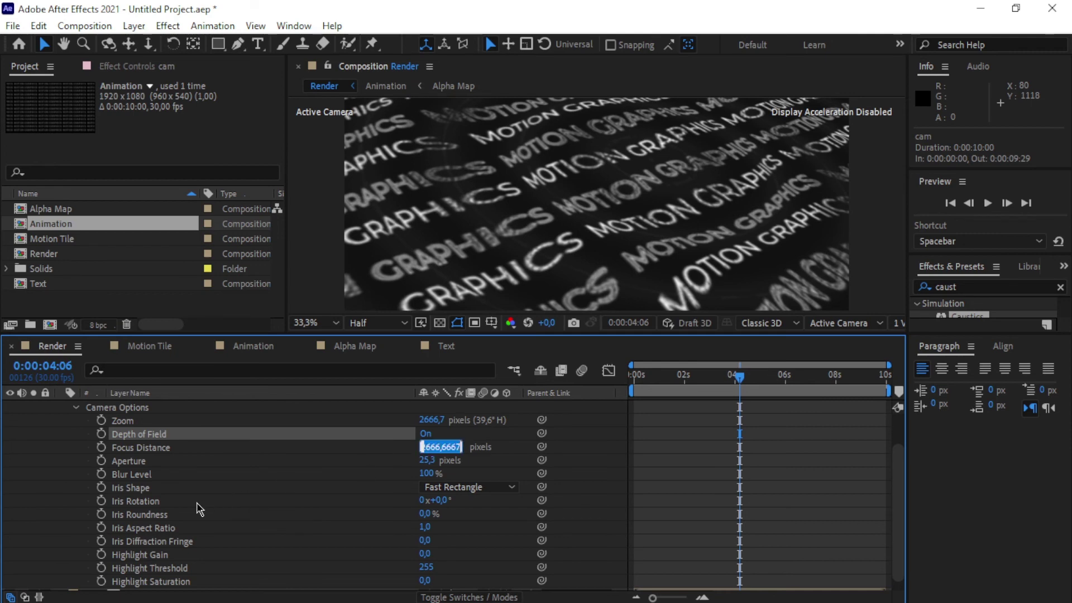
{"action": "type", "text": "1200"}
{"action": "key", "text": "Return"}
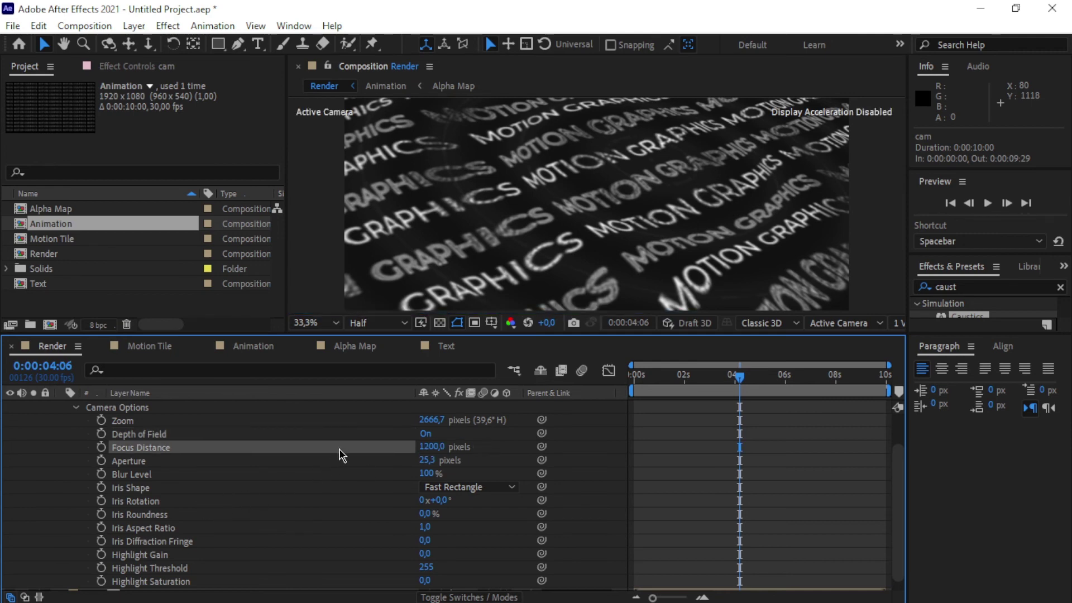
Step: Try an Aperture of 150 pixels on the cam layer
{"action": "left_click", "coordinate": [425, 460]}
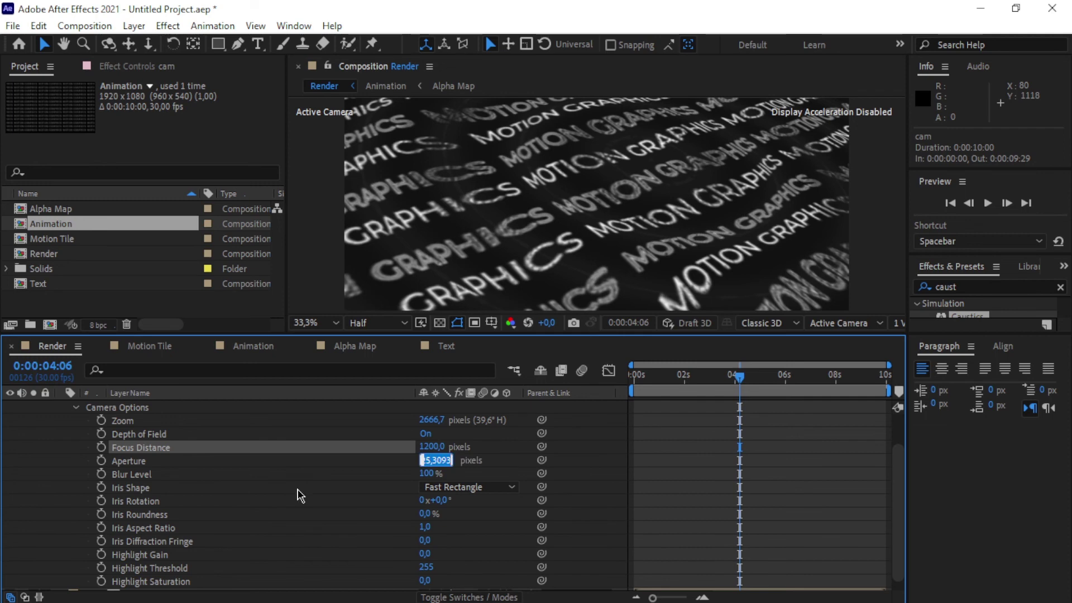
{"action": "type", "text": "150"}
{"action": "key", "text": "Return"}
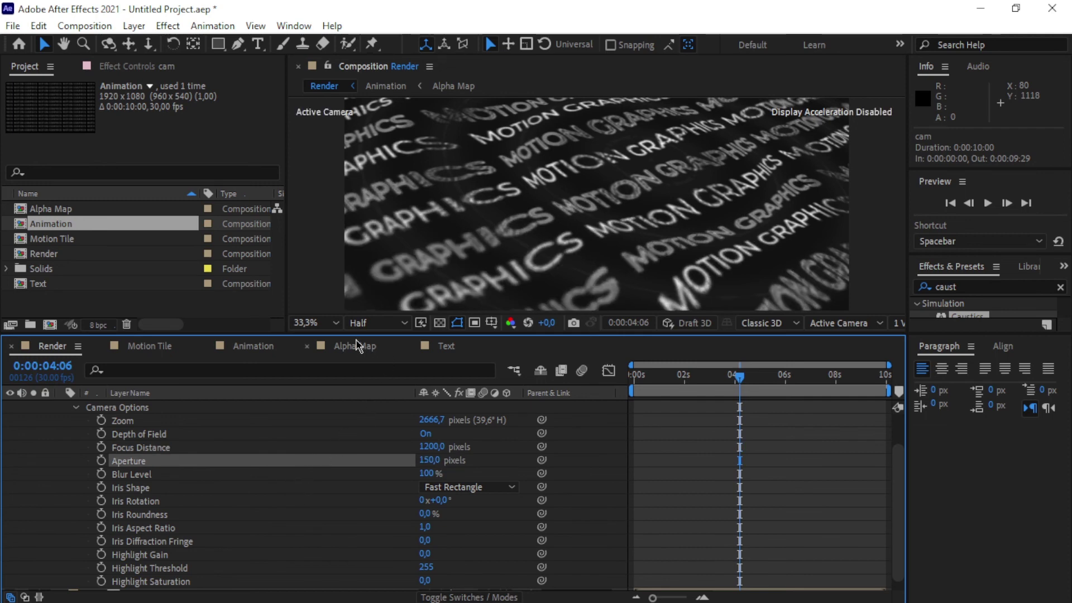
Step: Set the Render composition's preview resolution to Full and its magnification to Fit up to 100%
{"action": "left_click", "coordinate": [375, 323]}
{"action": "left_click", "coordinate": [369, 357]}
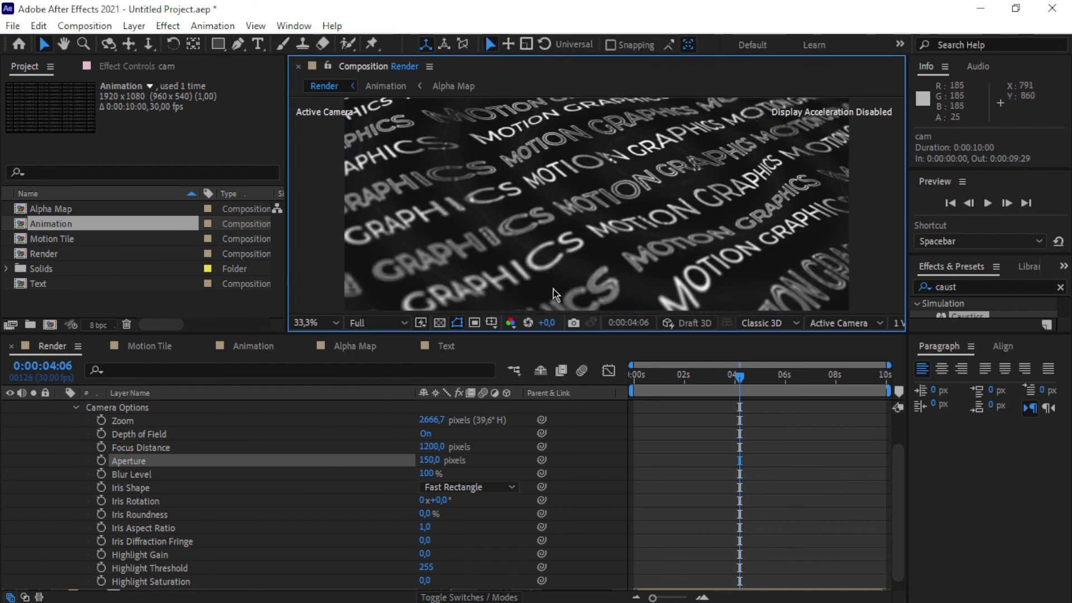
{"action": "scroll", "coordinate": [545, 263], "scroll_direction": "down", "scroll_amount": 1}
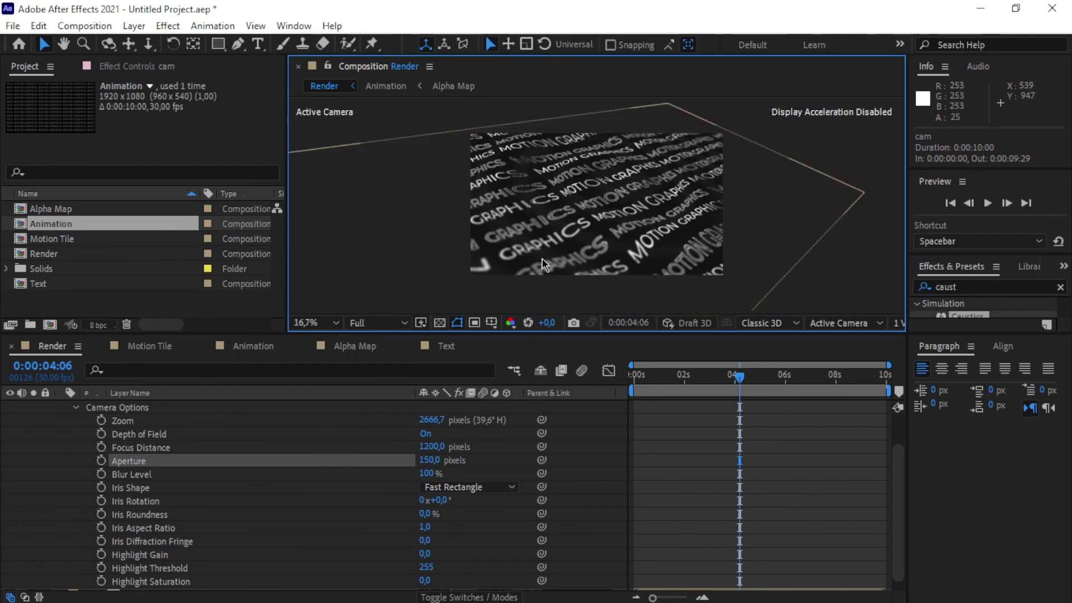
{"action": "left_click_drag", "start_coordinate": [490, 334], "coordinate": [491, 370]}
{"action": "left_click", "coordinate": [326, 359]}
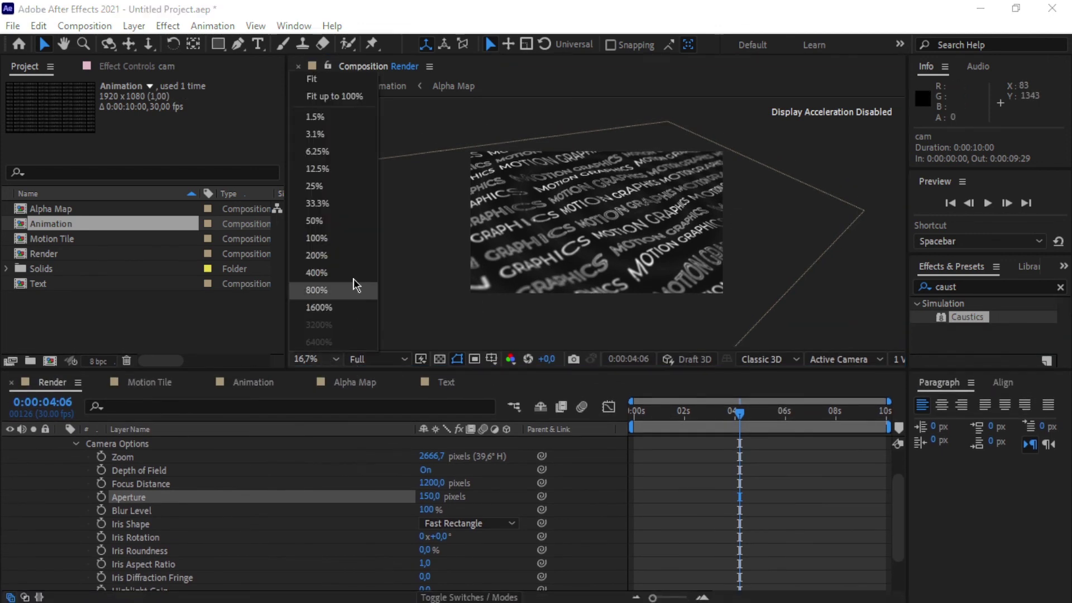
{"action": "left_click", "coordinate": [344, 96]}
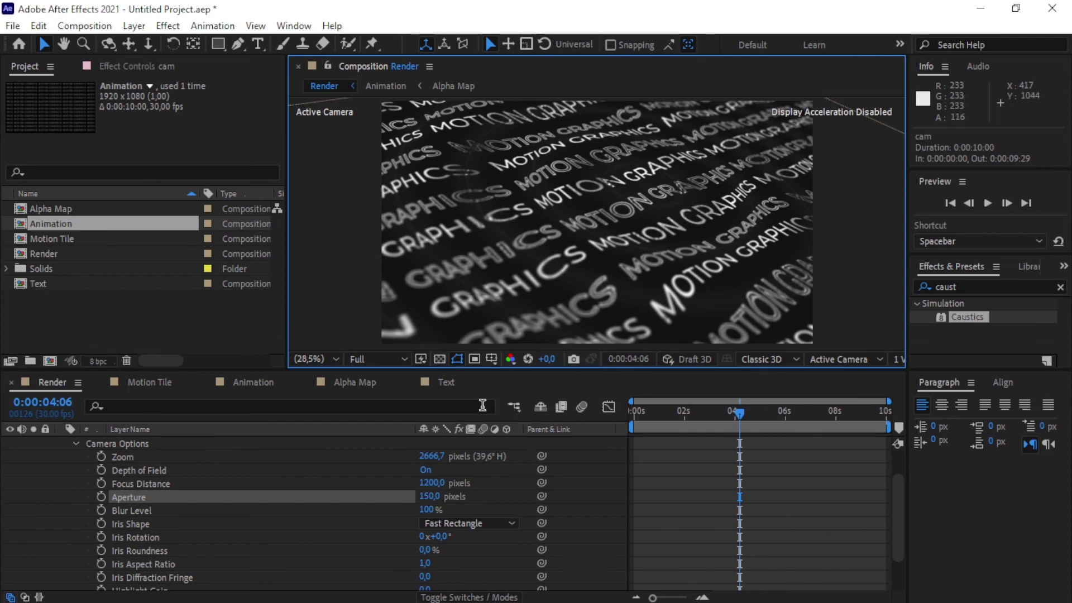
Step: Set the cam layer's Aperture to 120 pixels, collapse its properties and enlarge the composition viewer
{"action": "left_click", "coordinate": [430, 495]}
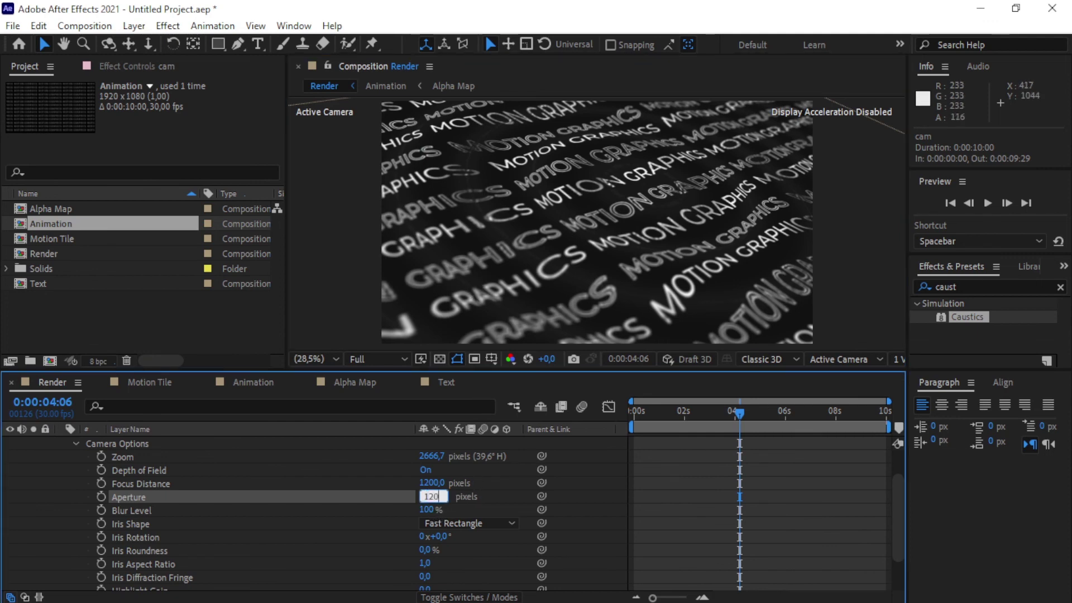
{"action": "key", "text": "Return"}
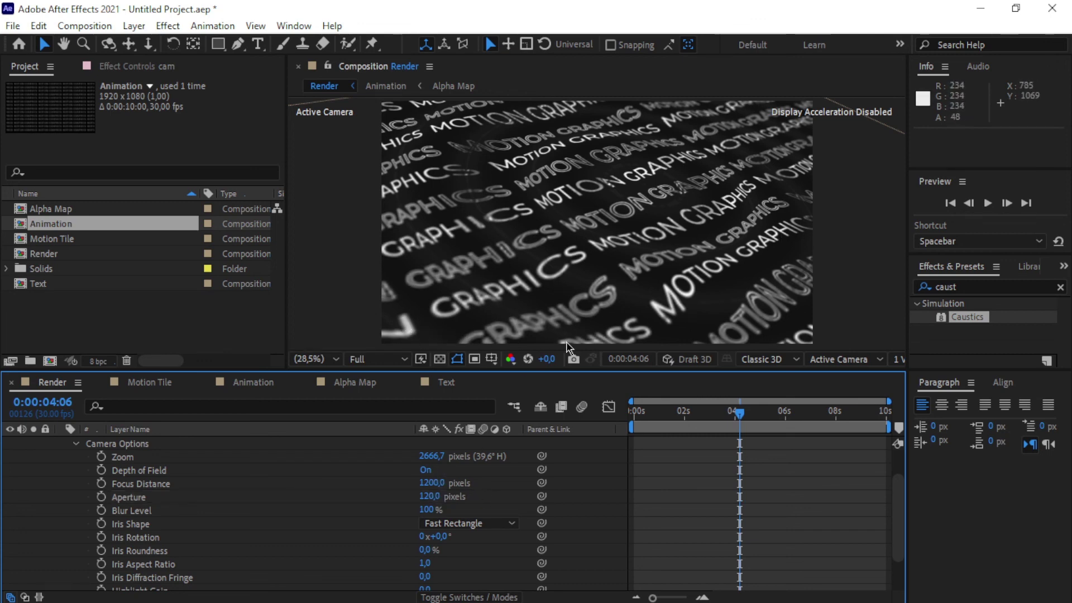
{"action": "left_click", "coordinate": [76, 445]}
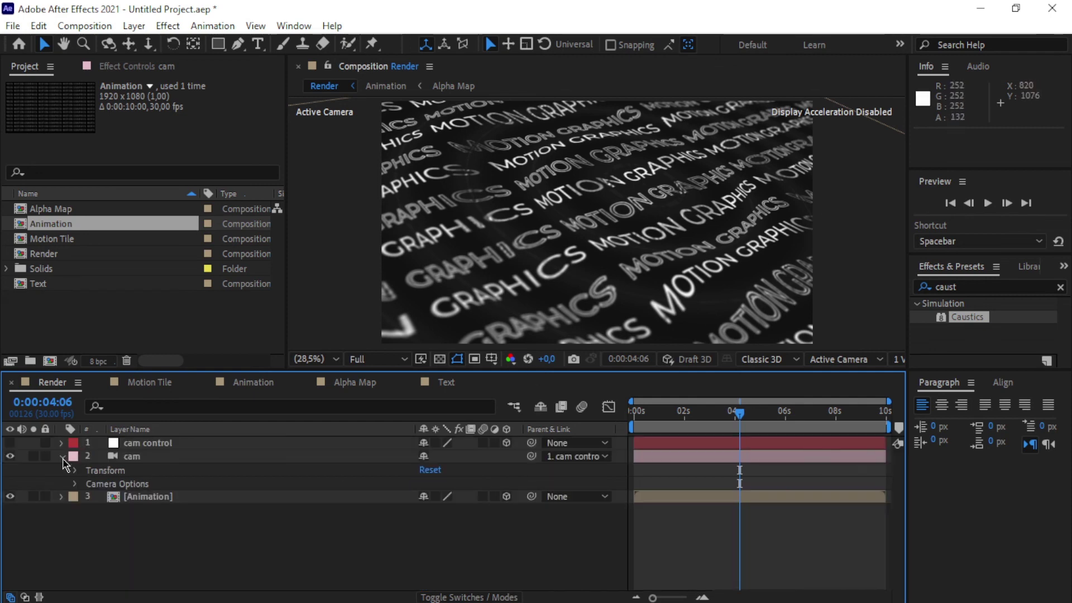
{"action": "left_click", "coordinate": [62, 456]}
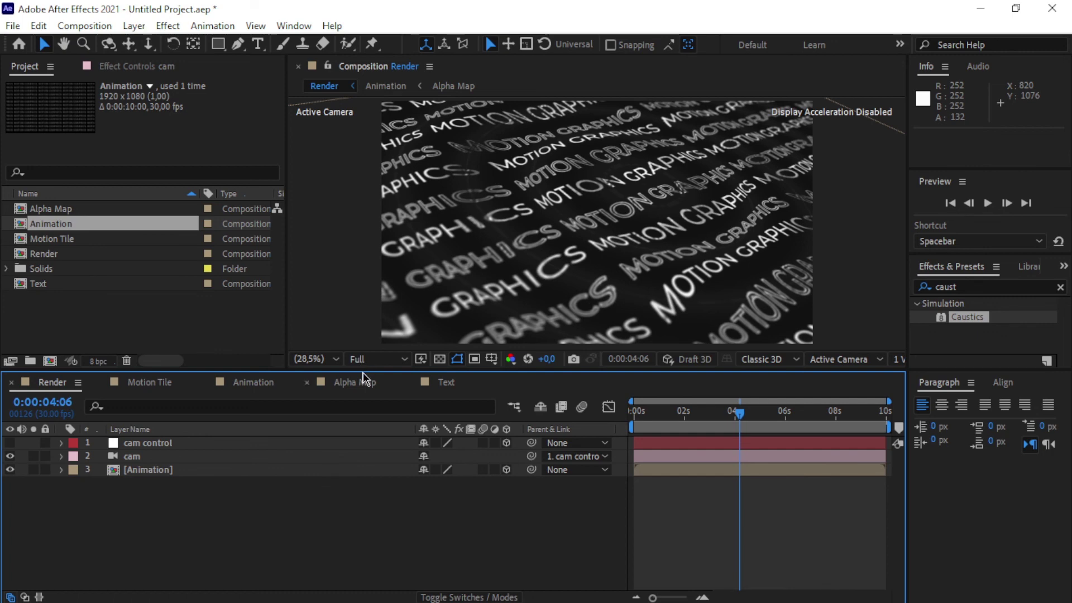
{"action": "left_click_drag", "start_coordinate": [361, 370], "coordinate": [360, 420]}
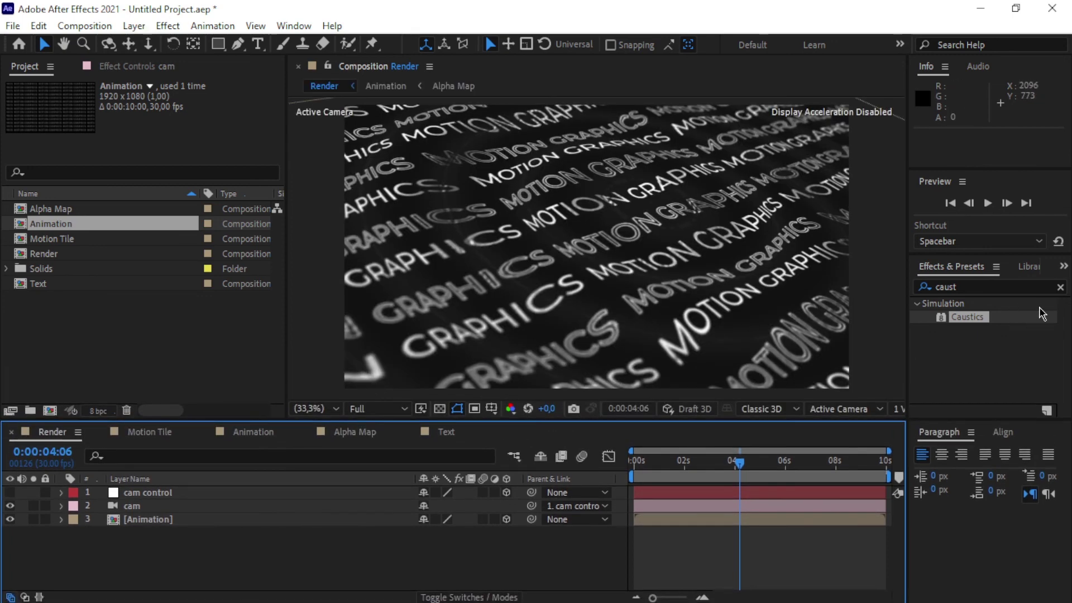